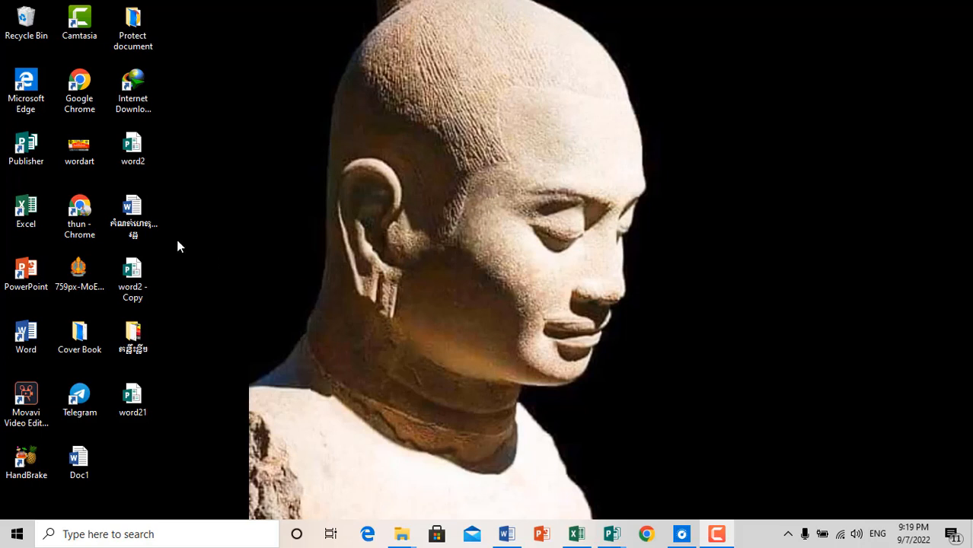
Open the Khmer SOF budget meeting-minutes Word document from the desktop and look over its first page.
left_click(133, 219)
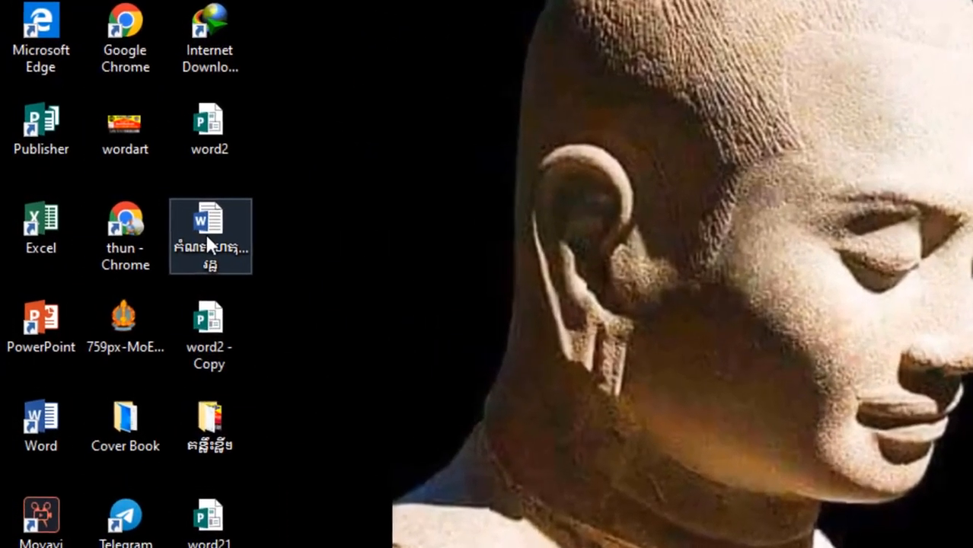
double_click(210, 235)
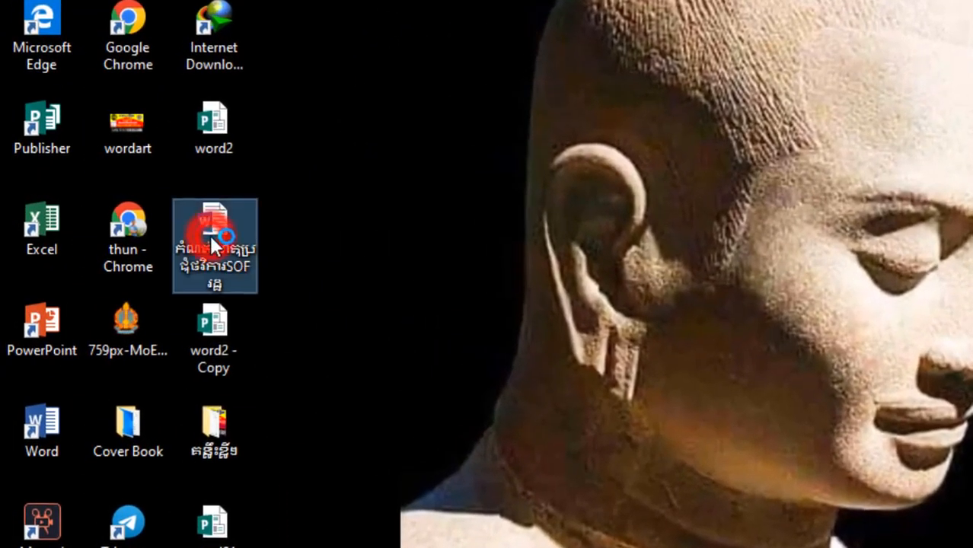
scroll(358, 274, "up", 5)
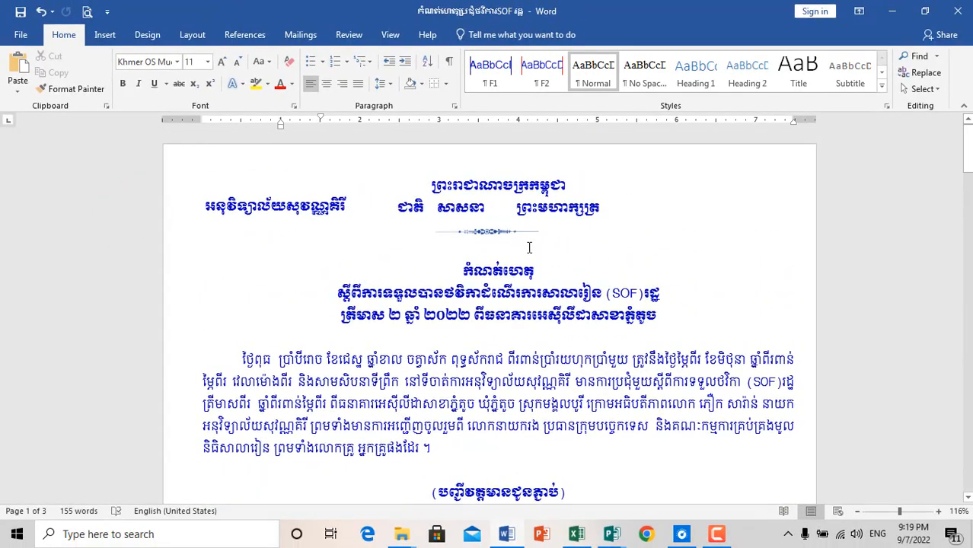
scroll(529, 248, "down", 3)
scroll(532, 250, "up", 1)
scroll(532, 251, "down", 1)
scroll(534, 254, "up", 2)
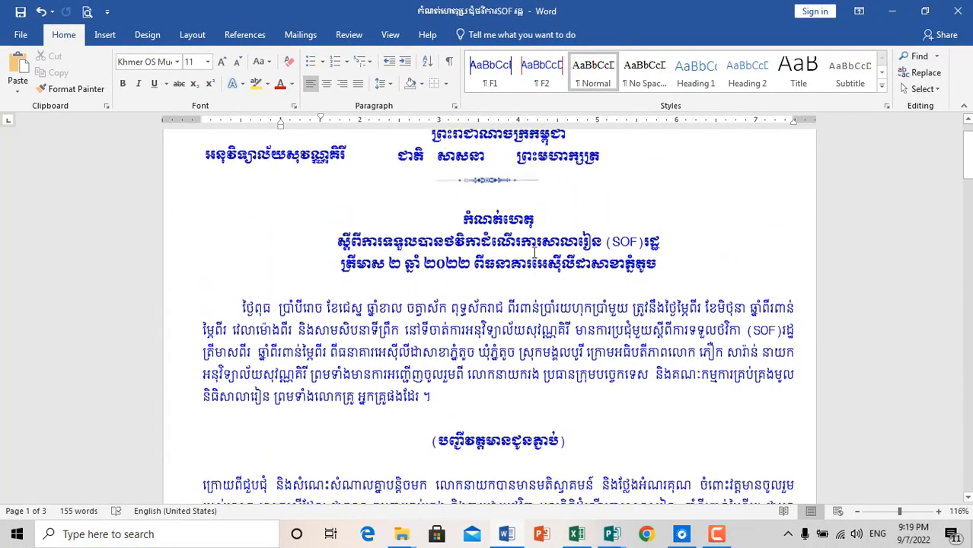
scroll(534, 253, "up", 1)
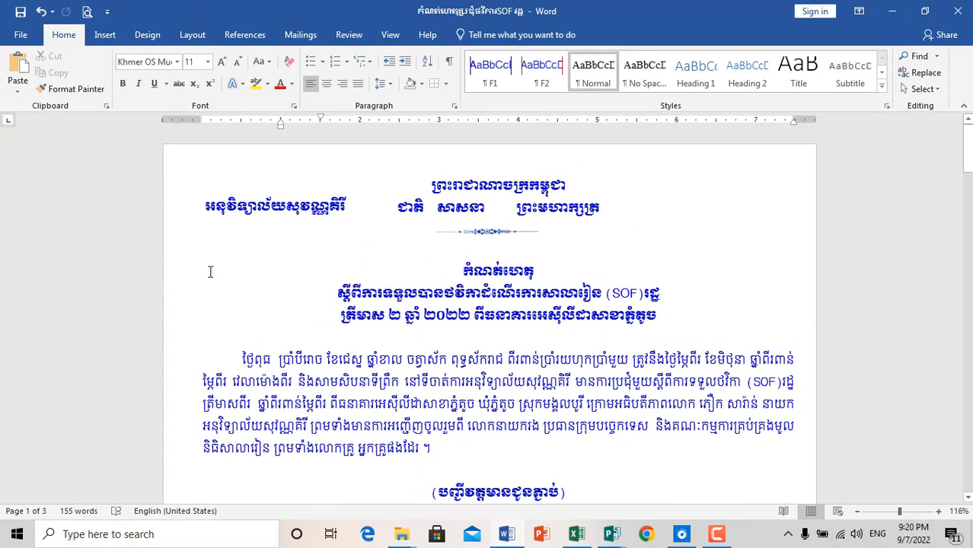
Select the first title line, select from the title through the first body paragraph, and clear the selection.
left_click(150, 276)
left_click_drag(150, 276, 158, 329)
left_click(140, 270)
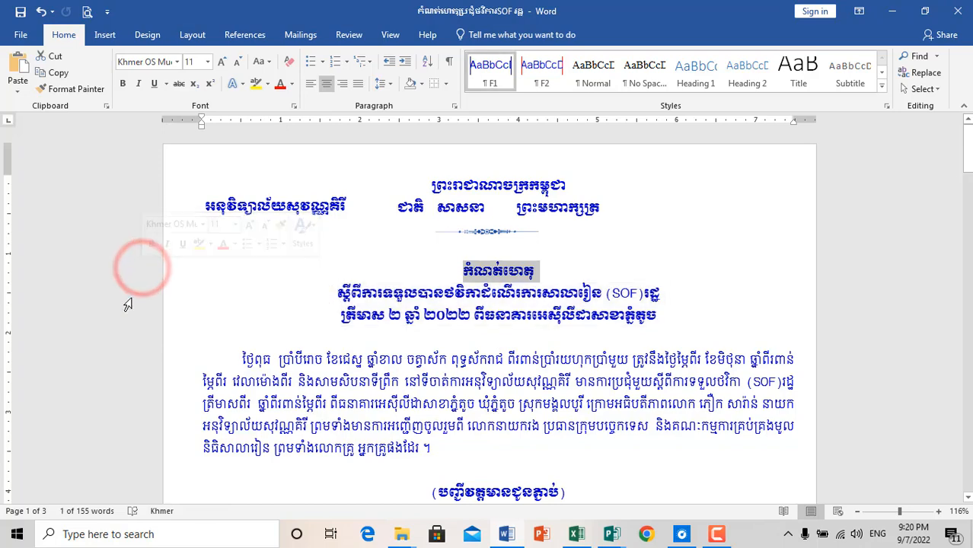
left_click_drag(128, 269, 144, 455)
left_click(370, 385)
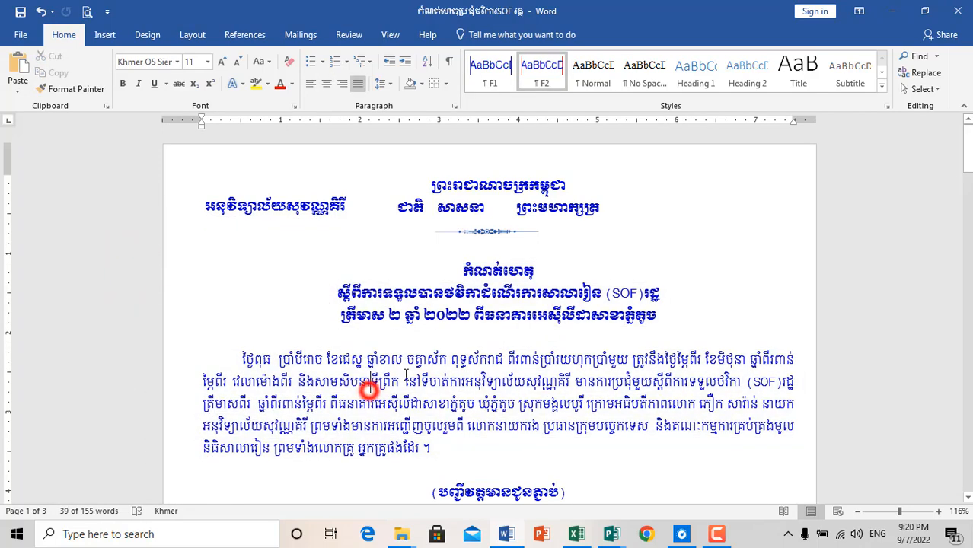
Select non-adjacent lines together: the first and fourth body lines, the second header line and the last two title lines.
left_click(145, 303)
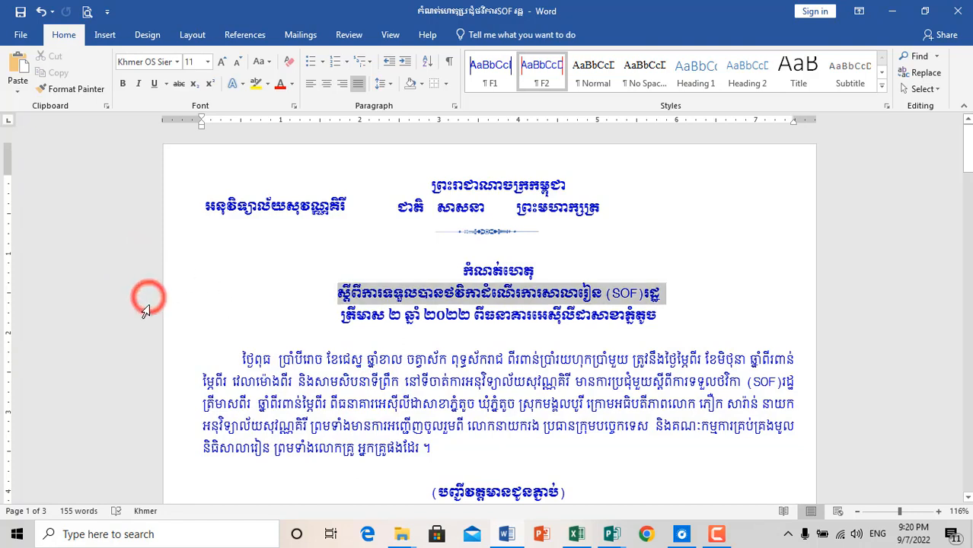
left_click(146, 359)
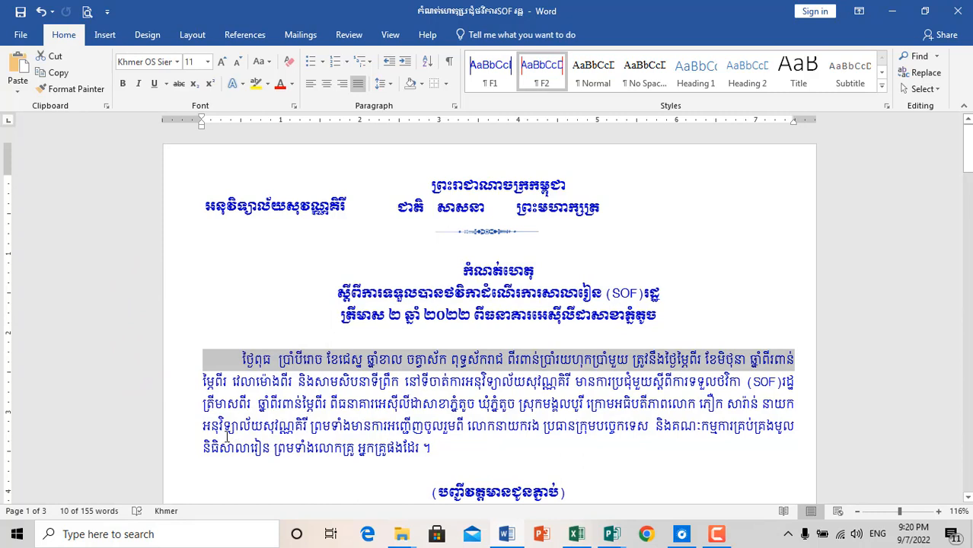
left_click(144, 427, "ctrl")
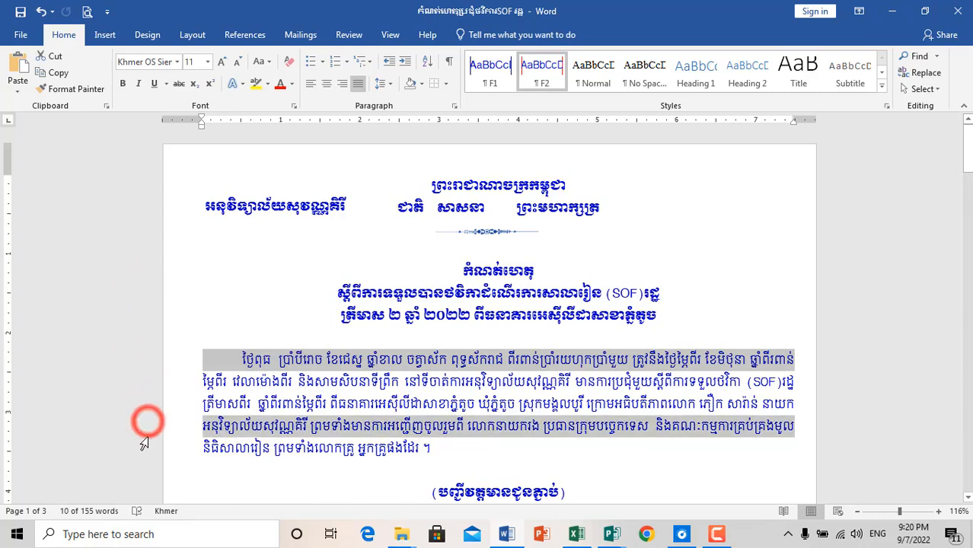
left_click(155, 203, "ctrl")
left_click_drag(153, 286, 156, 329)
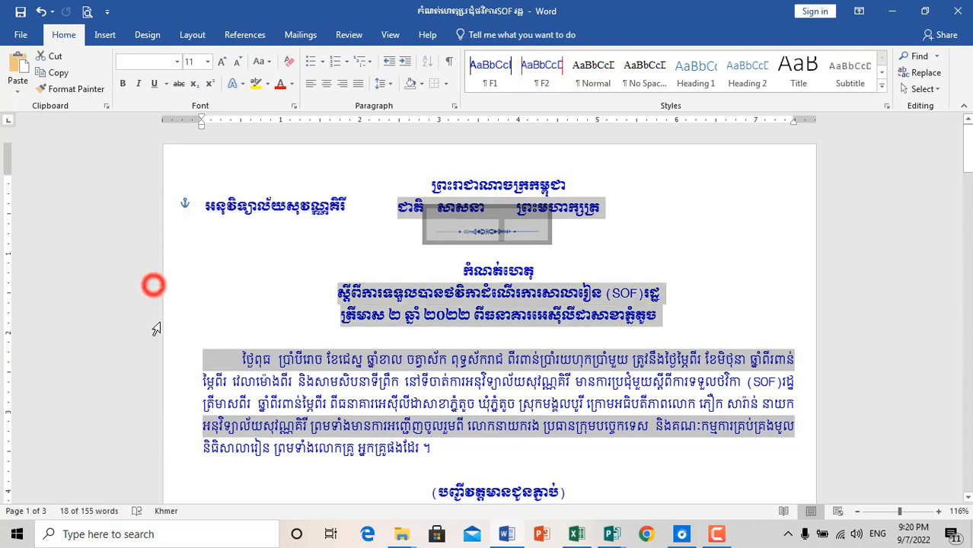
left_click(157, 336)
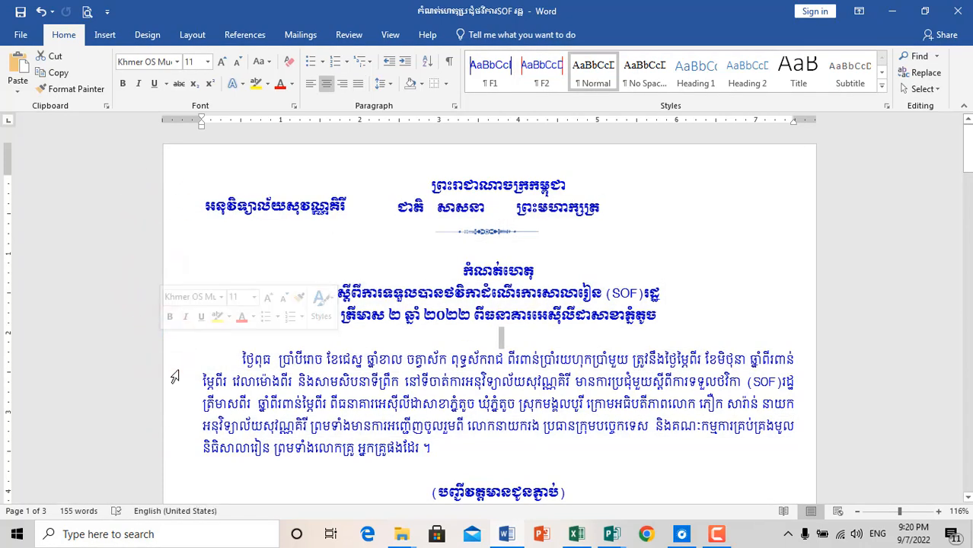
Select all three title lines, the second title line alone, and the first two title lines.
double_click(153, 283)
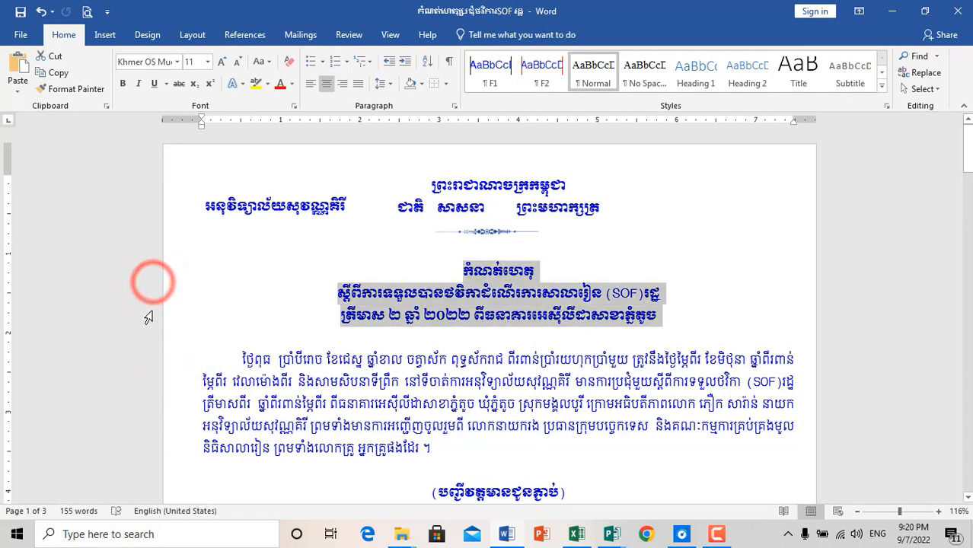
left_click(137, 303)
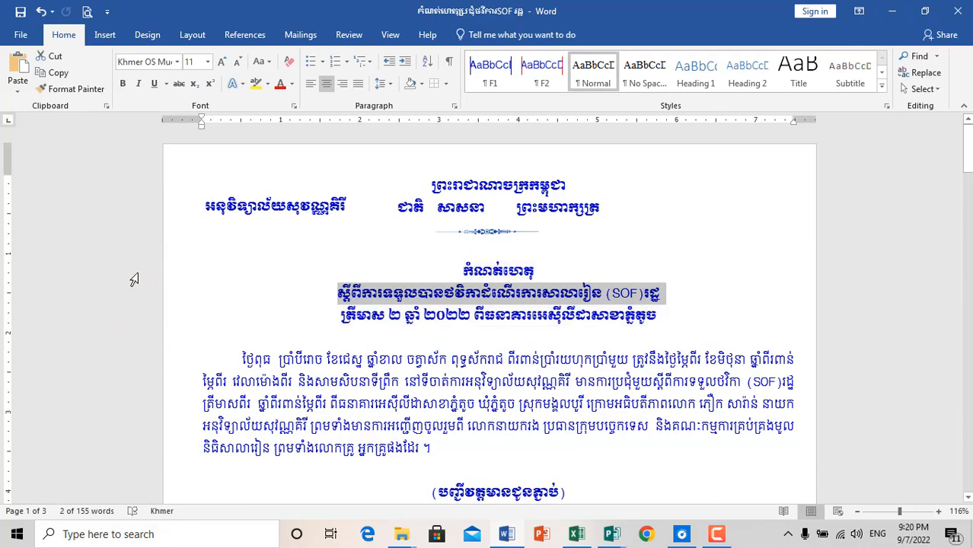
left_click_drag(137, 267, 131, 291)
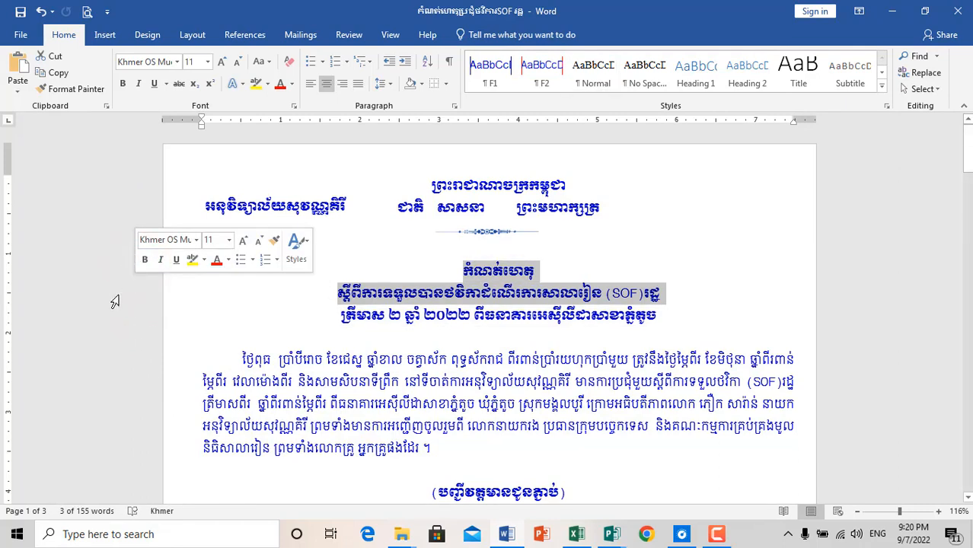
Select the five lines of the first body paragraph one at a time, from first to last.
left_click(147, 356)
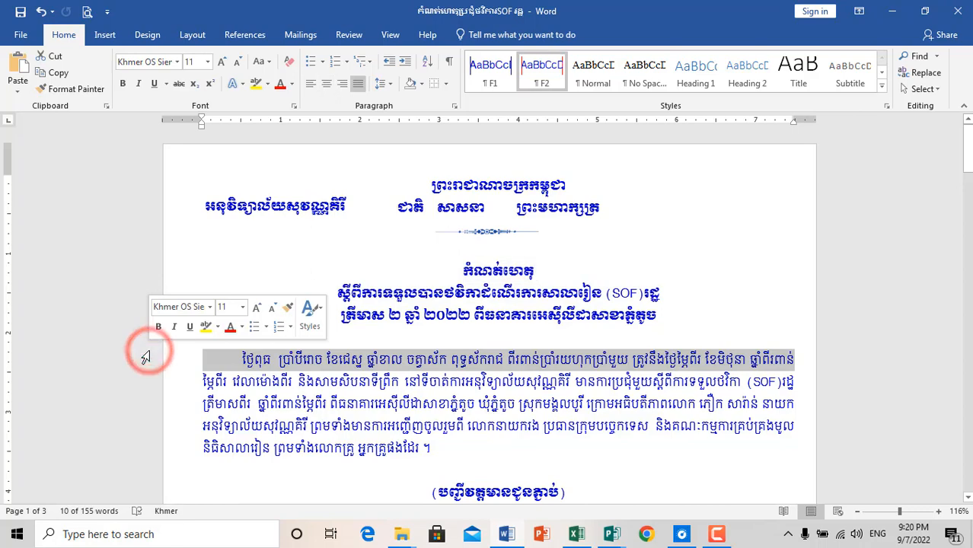
left_click(152, 381)
left_click(156, 404)
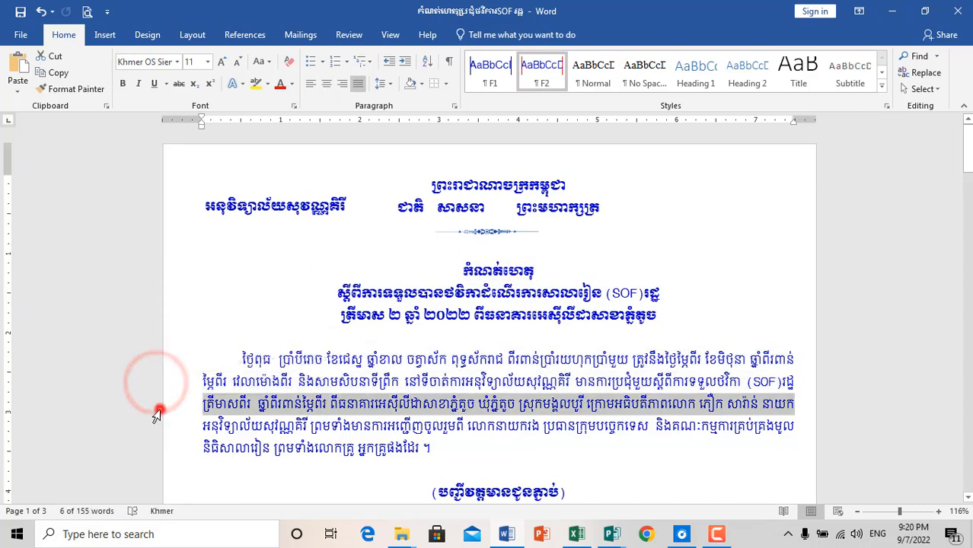
left_click(164, 427)
left_click(165, 457)
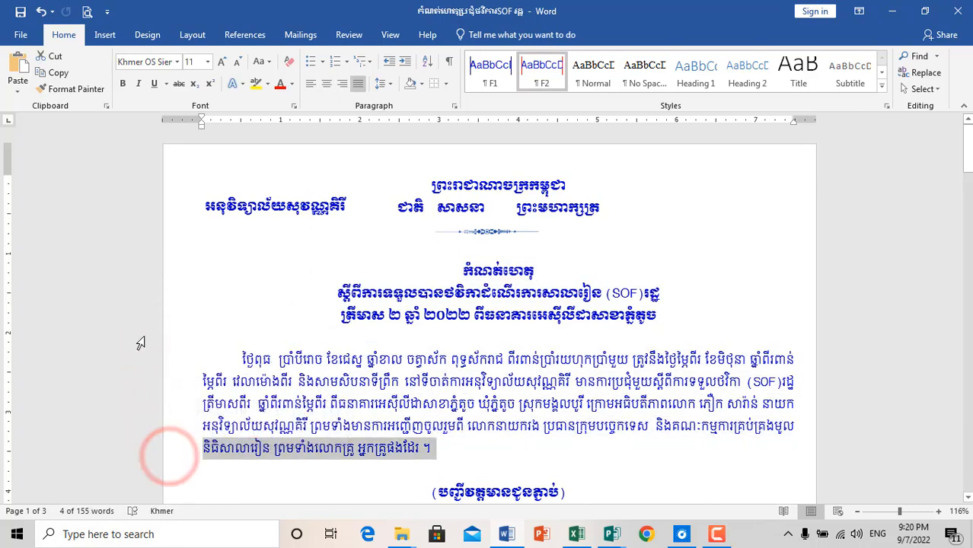
Select the whole first body paragraph as one block and clear the selection.
left_click_drag(143, 336, 163, 445)
left_click(323, 431)
left_click(321, 428)
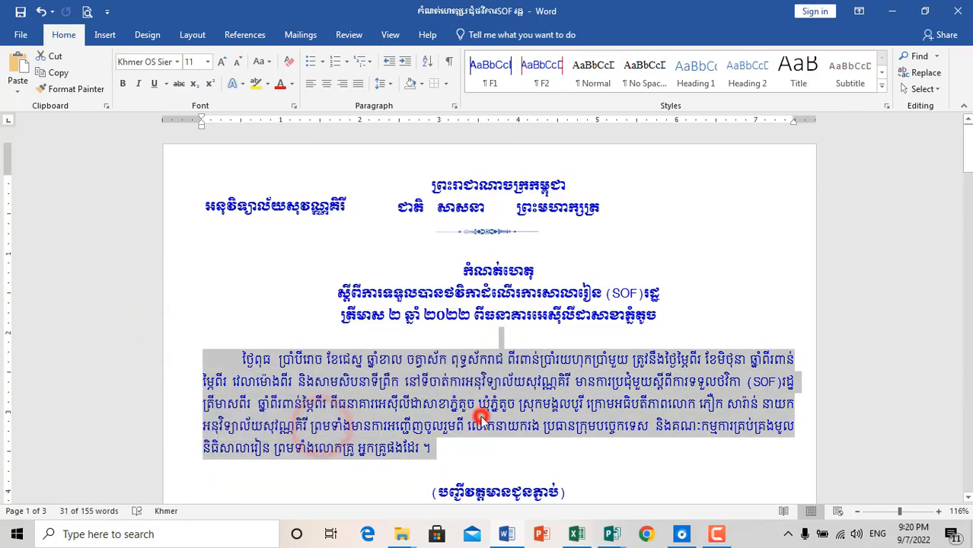
left_click(690, 325)
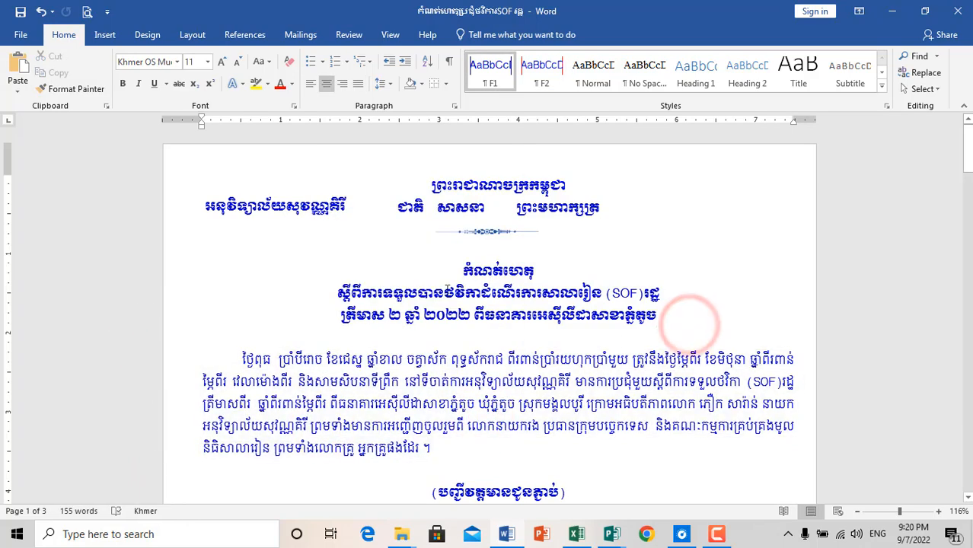
Move the centred, parenthesized subheading to the blank line after the three paragraphs below it, and undo the move.
scroll(460, 363, "down", 4)
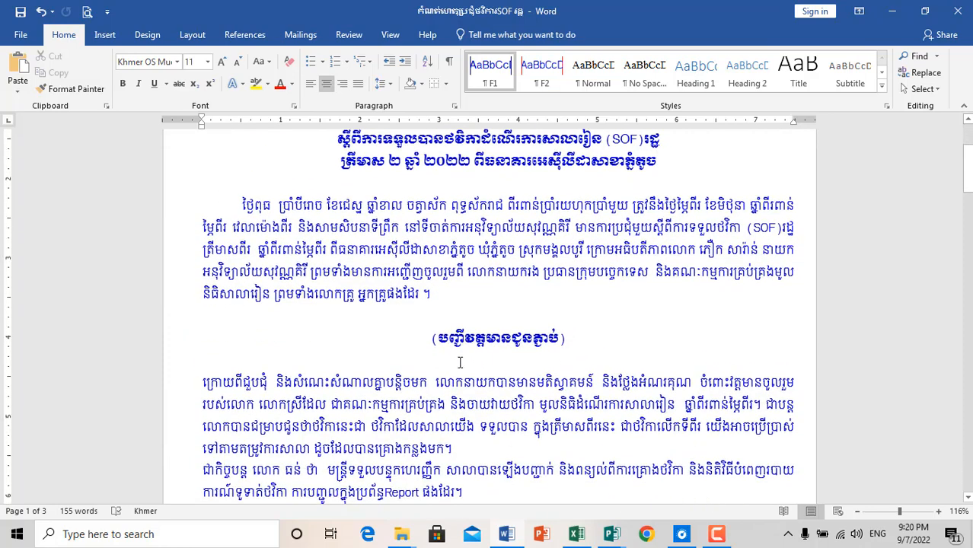
triple_click(430, 337)
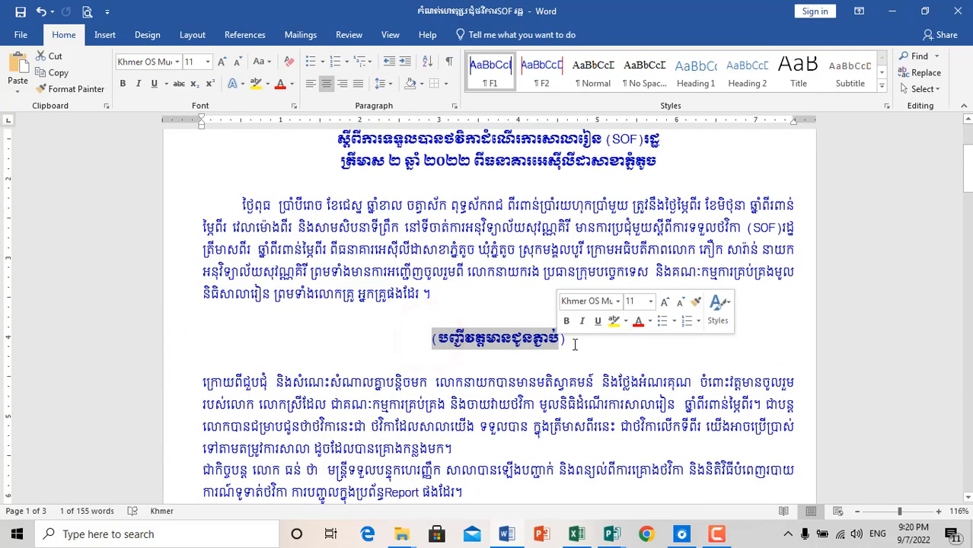
left_click(576, 344)
triple_click(575, 344)
scroll(551, 254, "down", 3)
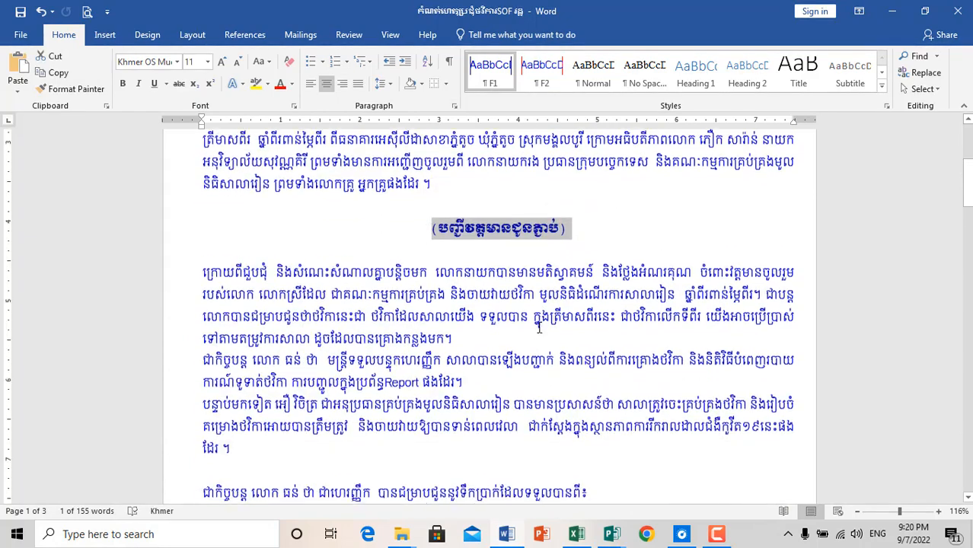
left_click_drag(535, 225, 469, 464)
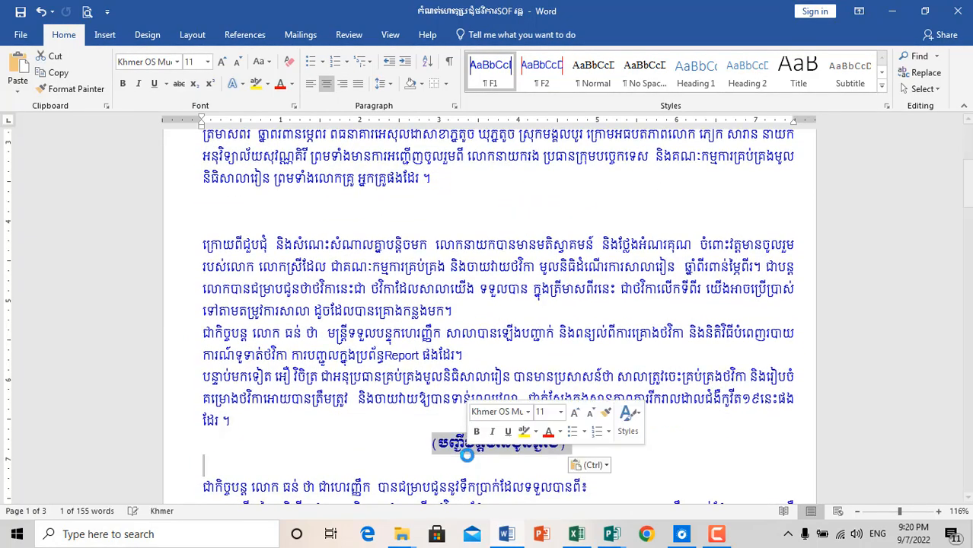
left_click(465, 458)
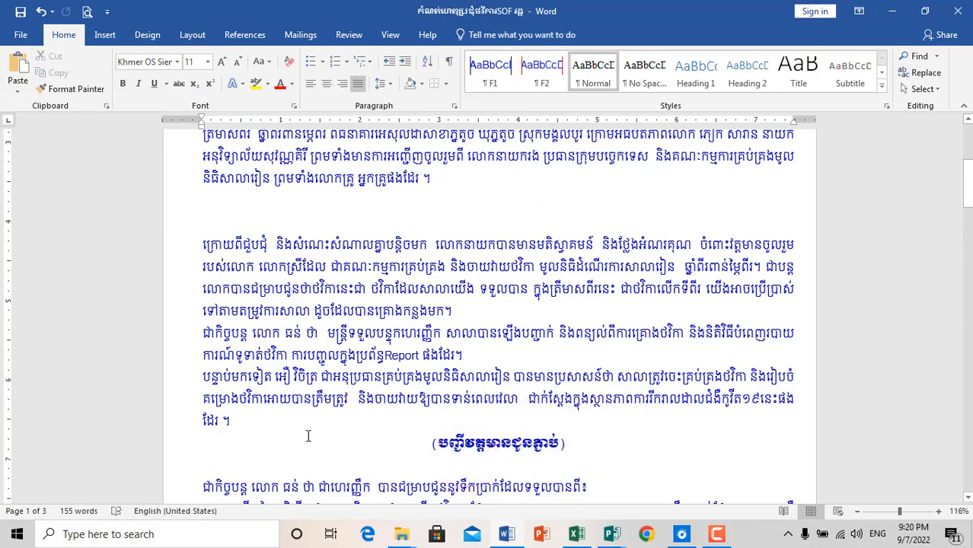
key("ctrl+z")
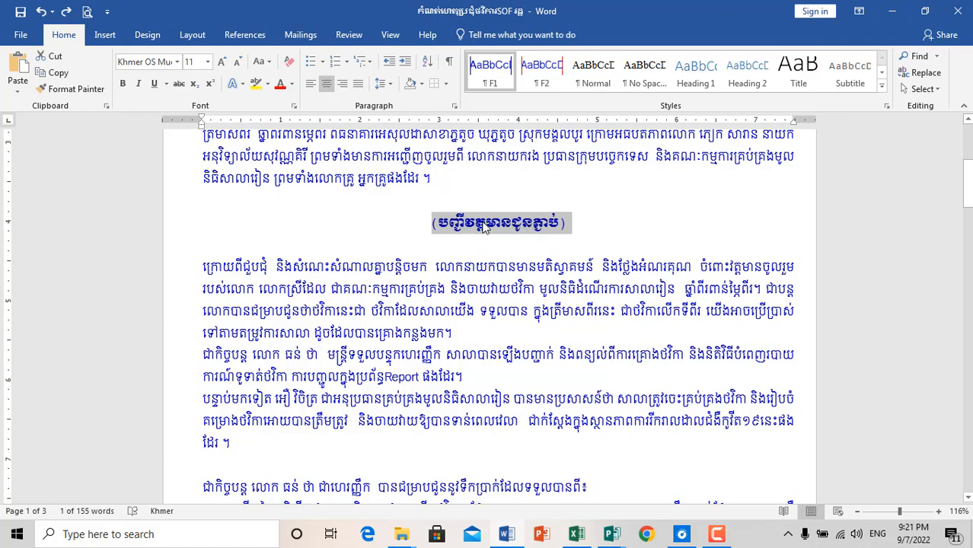
Copy the selected parenthesized subheading to the blank line after the three paragraphs below it, and undo the copy.
left_click_drag(484, 227, 499, 467)
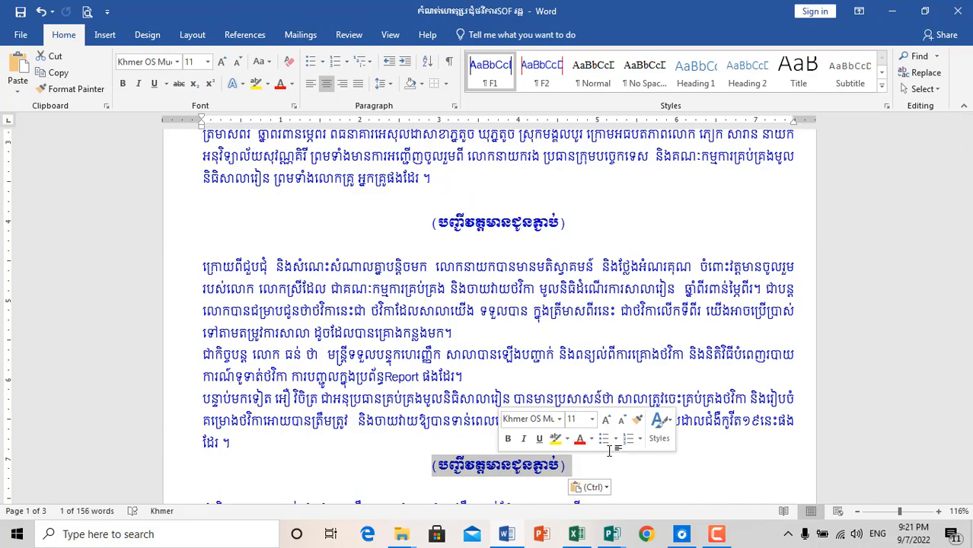
scroll(613, 453, "down", 3)
left_click(619, 345)
scroll(615, 352, "up", 1)
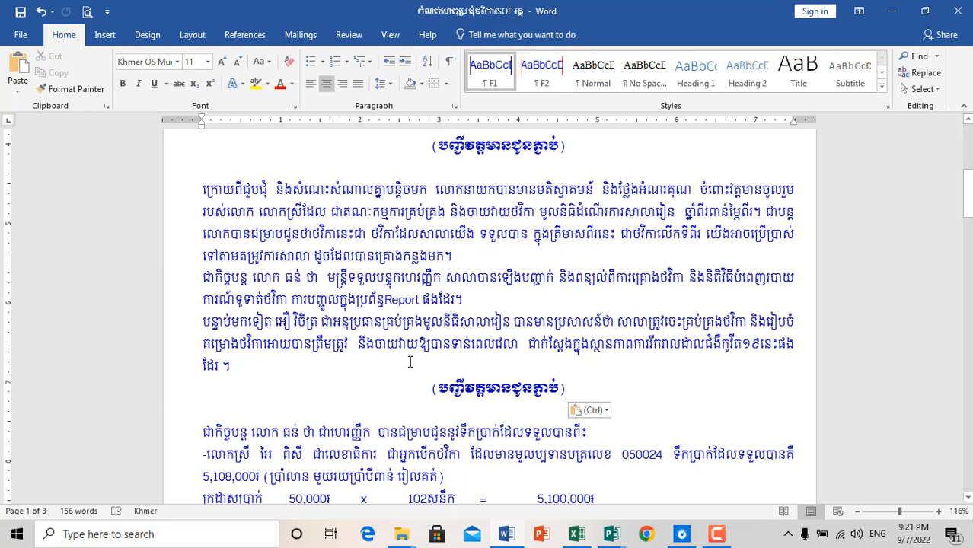
key("ctrl+z")
Select the three paragraphs beneath the parenthesized subheading from their end backwards, and clear the selection.
scroll(411, 362, "down", 6)
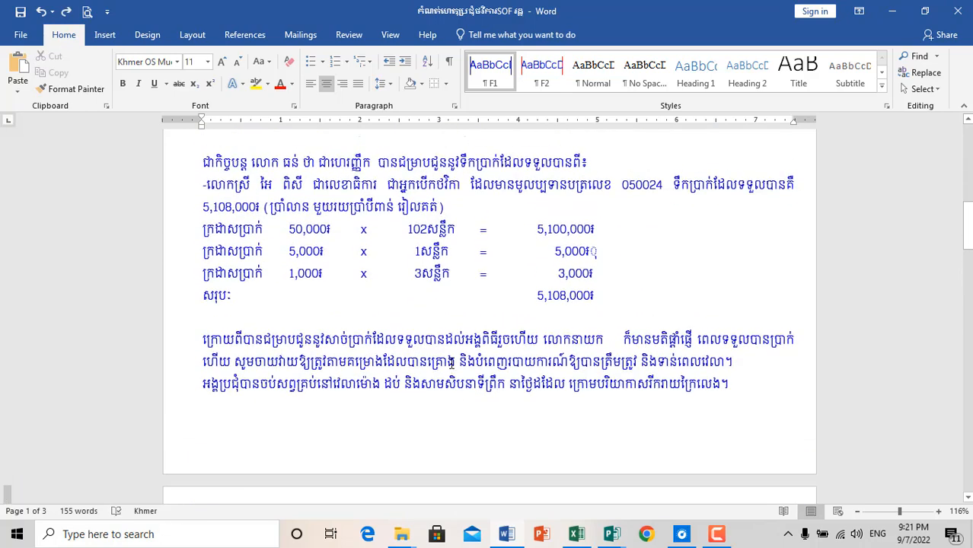
scroll(451, 363, "up", 9)
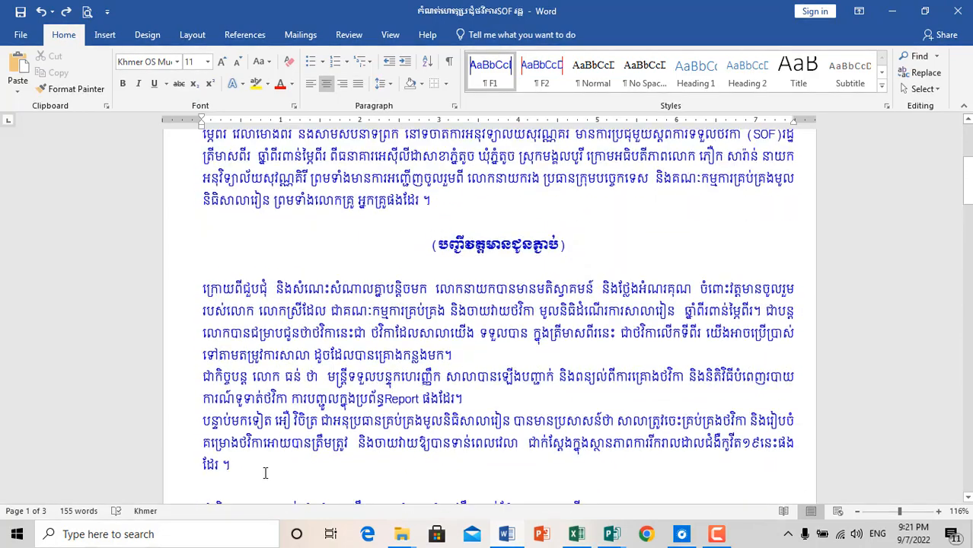
left_click_drag(240, 466, 183, 291)
scroll(369, 326, "down", 6)
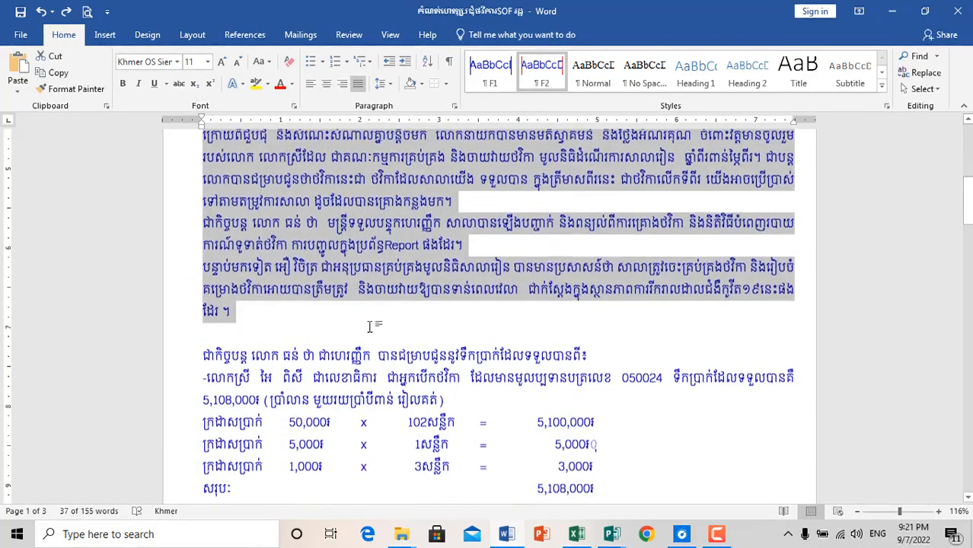
left_click(300, 283)
scroll(141, 274, "up", 5)
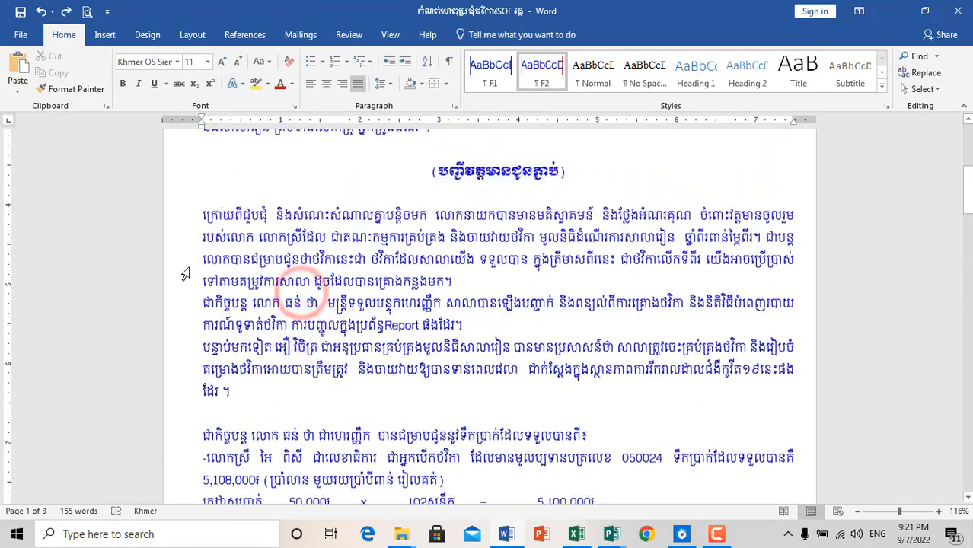
Select the three paragraphs beneath the parenthesized subheading and copy them to the line below the 5,108,000 total.
left_click_drag(141, 252, 158, 434)
scroll(362, 404, "down", 1)
scroll(362, 404, "down", 5)
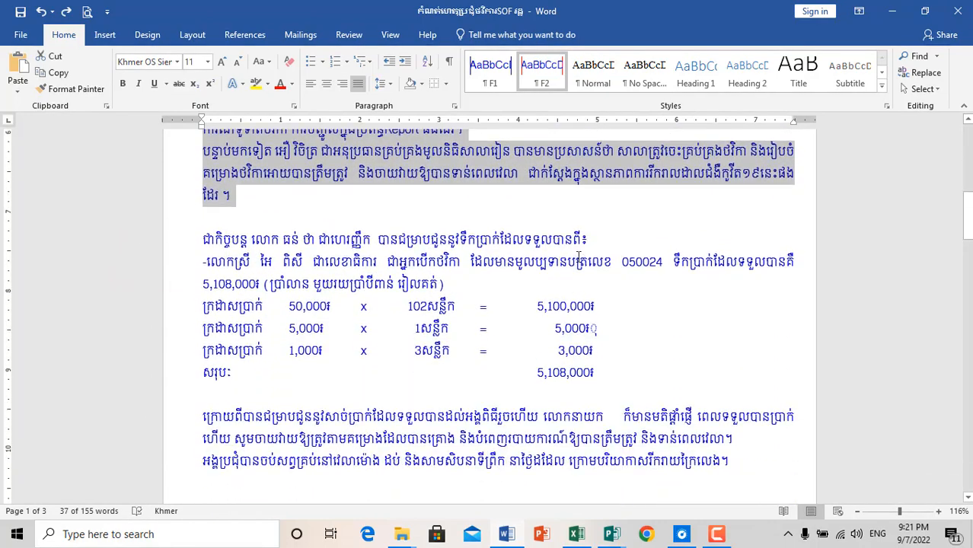
left_click_drag(438, 175, 609, 392)
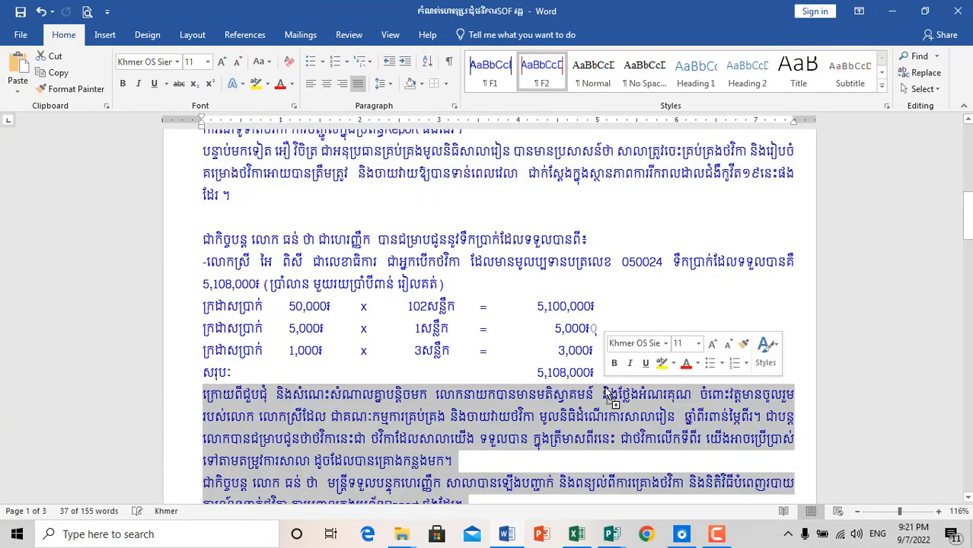
scroll(609, 392, "up", 4)
scroll(369, 343, "down", 10)
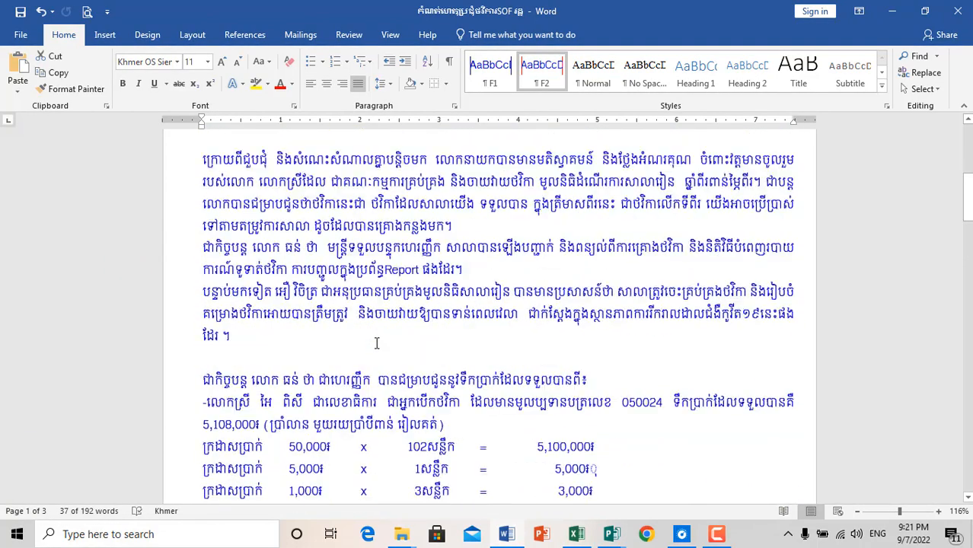
Undo the copy of the three paragraphs placed below the 5,108,000 total.
scroll(341, 357, "down", 3)
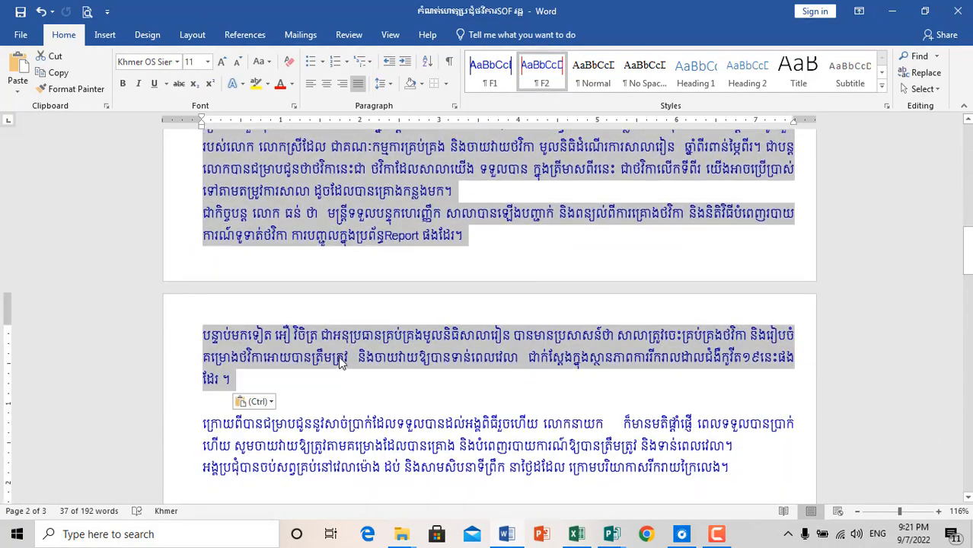
key("ctrl+z")
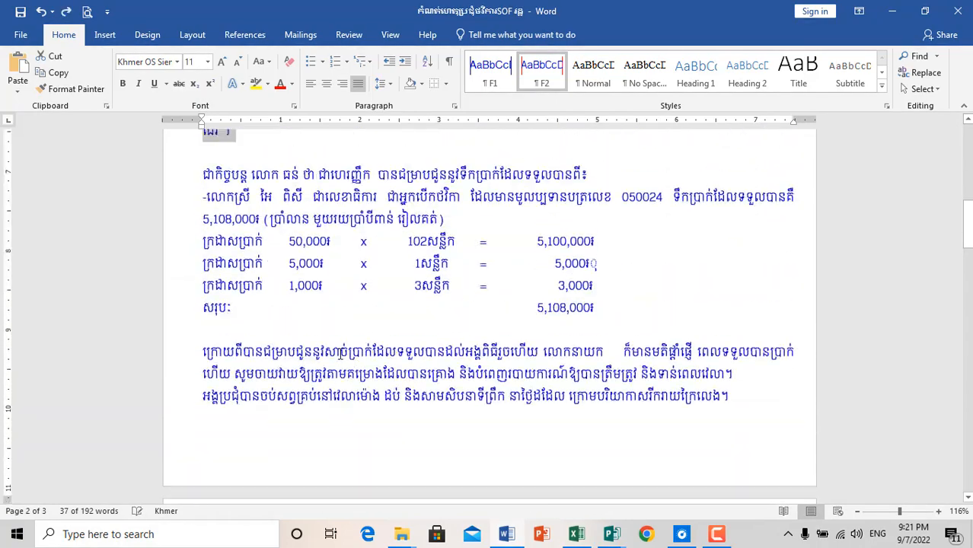
scroll(420, 343, "up", 4)
scroll(438, 295, "up", 6)
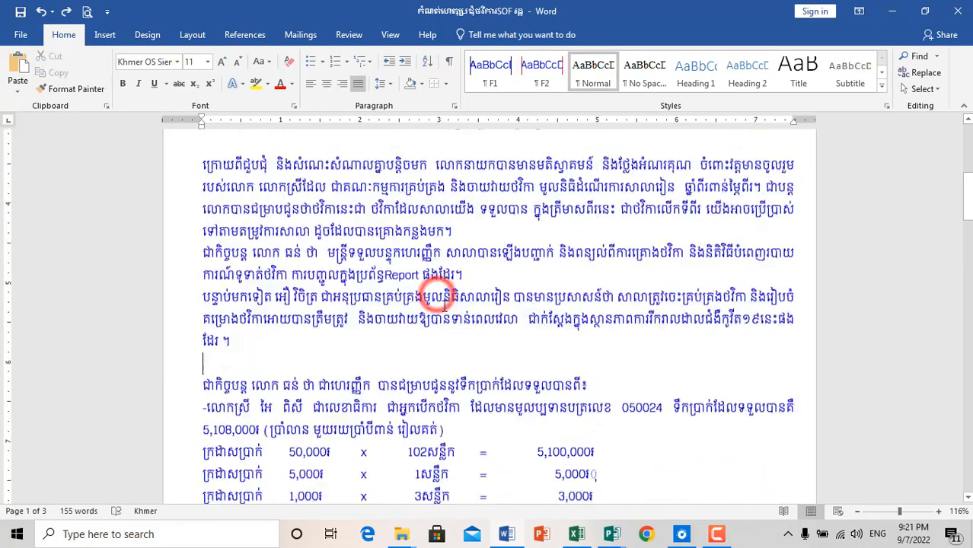
Select the first line beneath the parenthesized subheading, and select the whole opening paragraph above the subheading.
left_click(152, 325)
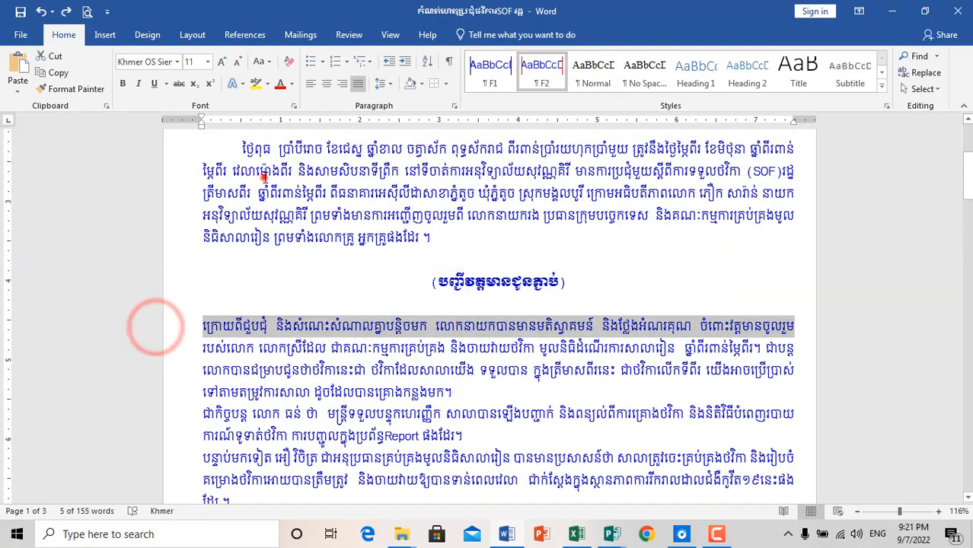
left_click(261, 174)
left_click_drag(135, 147, 131, 262)
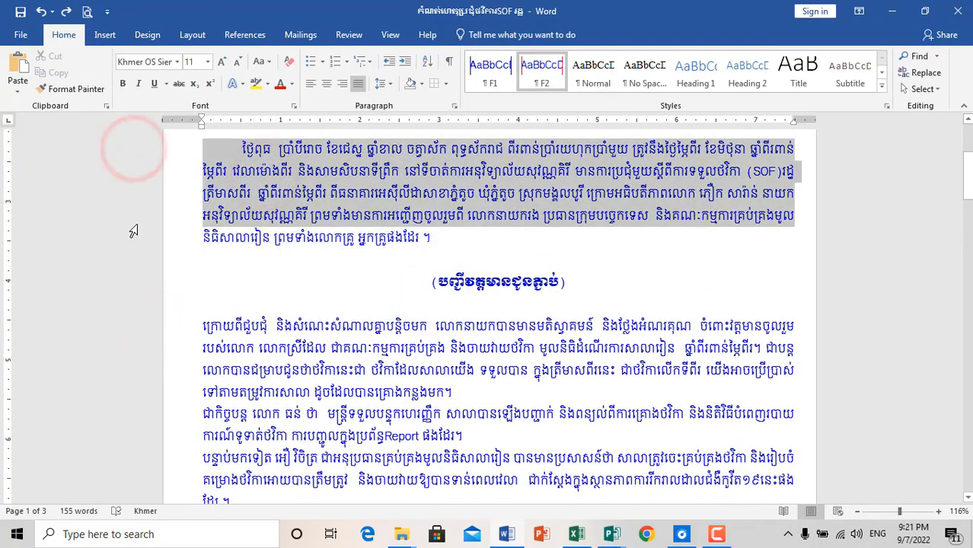
Select the parenthesized subheading and single lines of the paragraphs around it one at a time, and clear the selection.
left_click(108, 283)
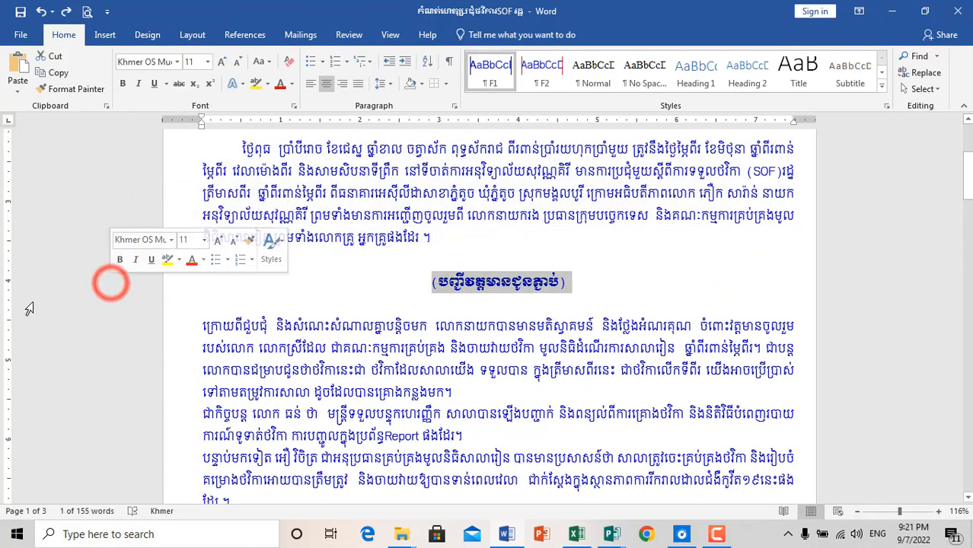
left_click(134, 325)
left_click(139, 238)
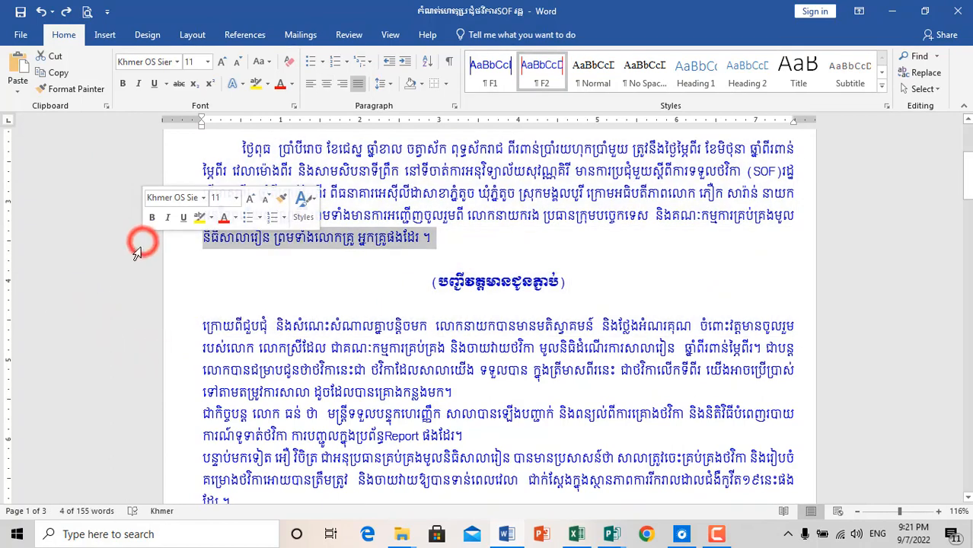
left_click(141, 181)
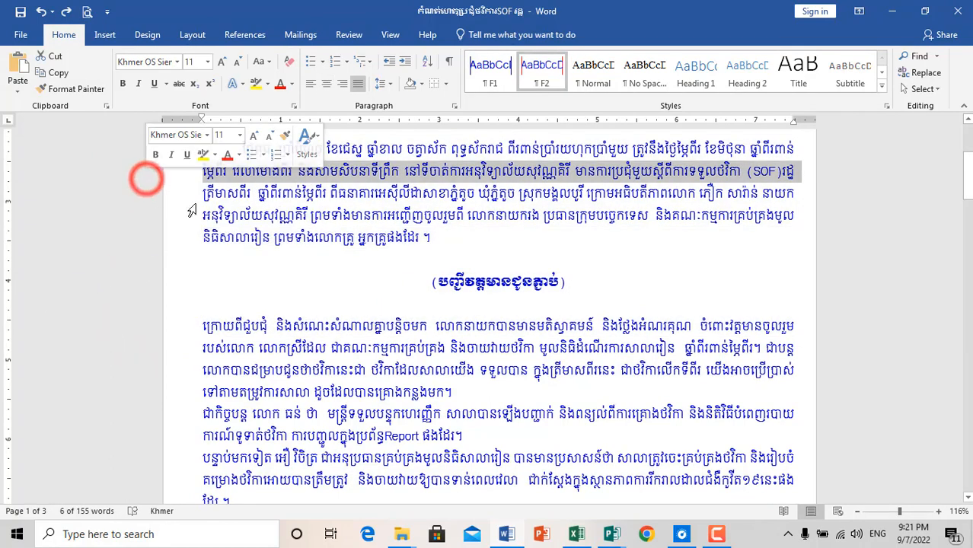
scroll(144, 179, "down", 1)
scroll(575, 305, "up", 2)
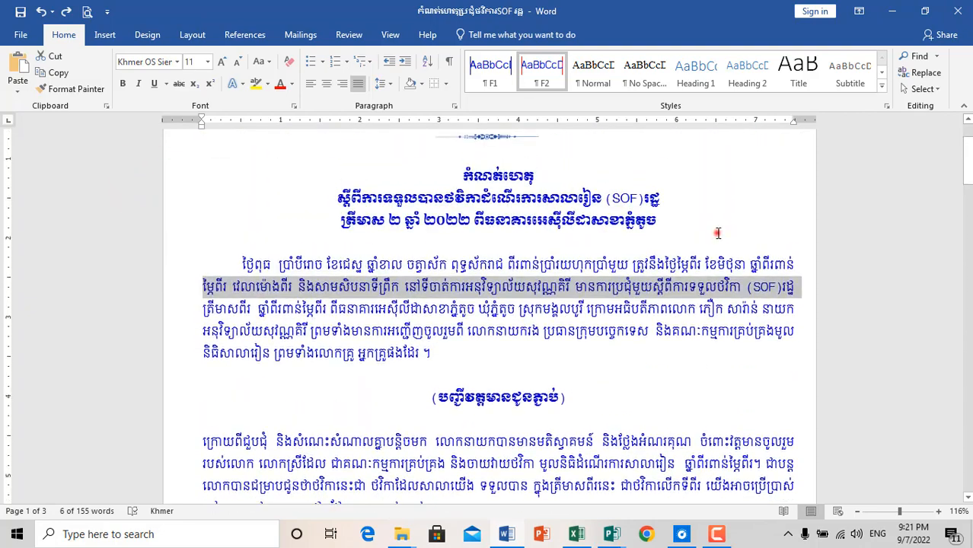
left_click(716, 228)
Draw a rectangle about 7.37" wide and 1.13" high over the three centred title lines.
scroll(716, 228, "up", 3)
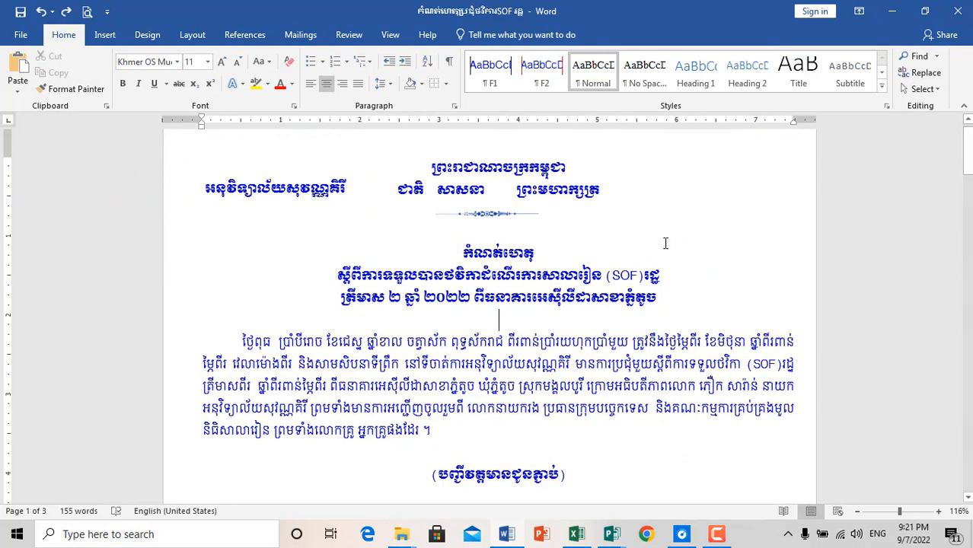
left_click(441, 254)
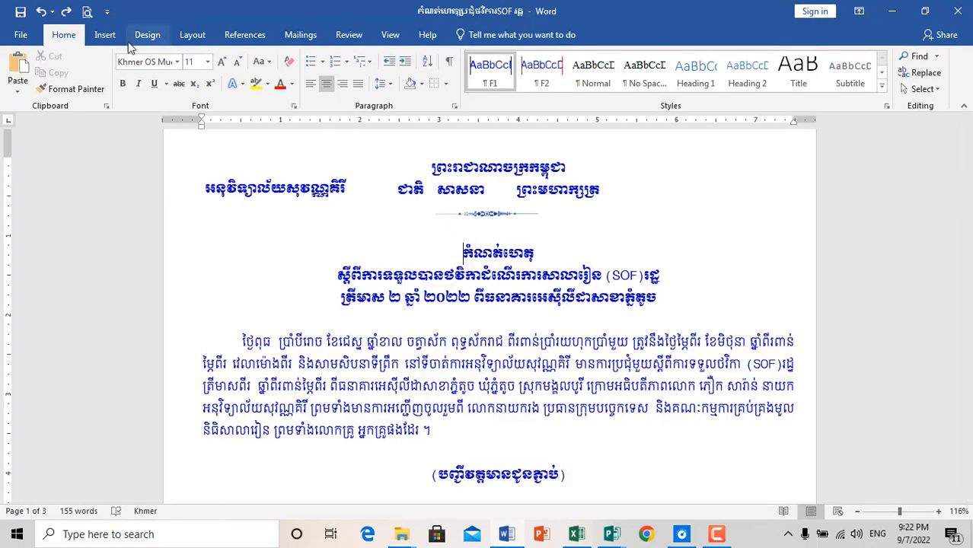
left_click(105, 36)
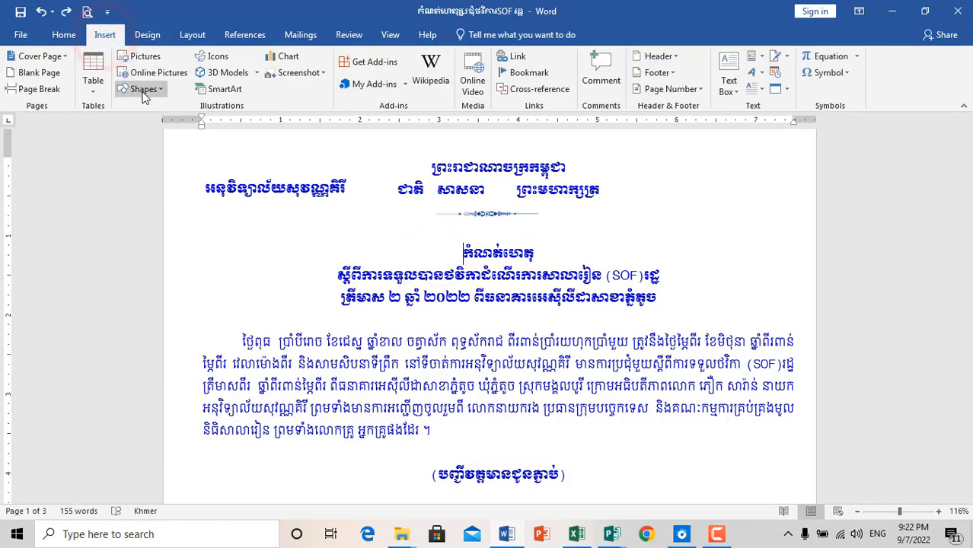
left_click(142, 89)
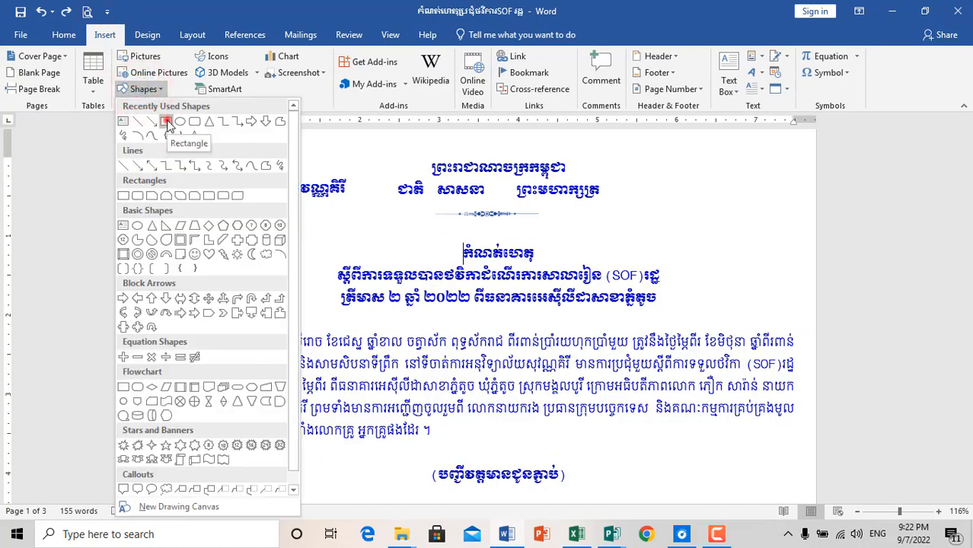
left_click(166, 121)
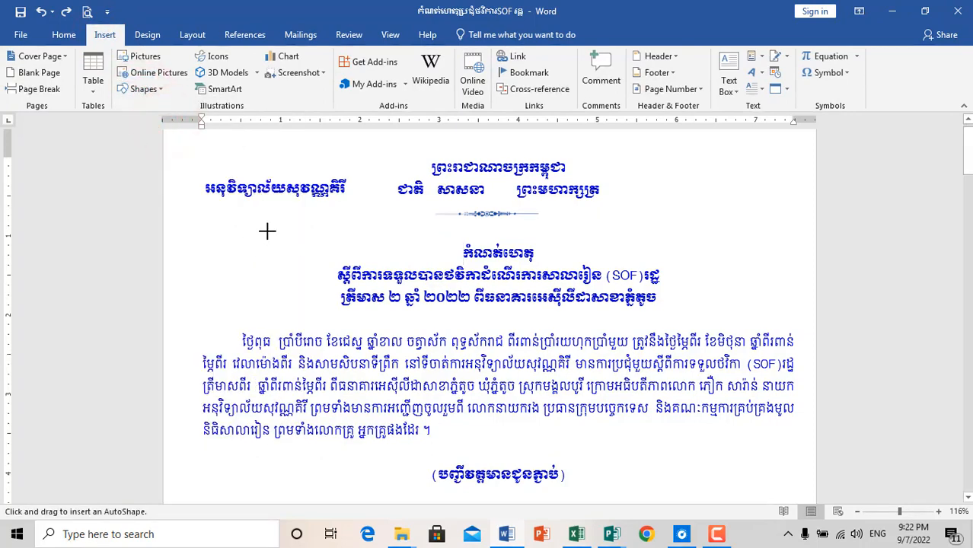
mouse_move(213, 233)
left_mouse_down()
mouse_move(764, 340)
mouse_move(796, 322)
left_mouse_up()
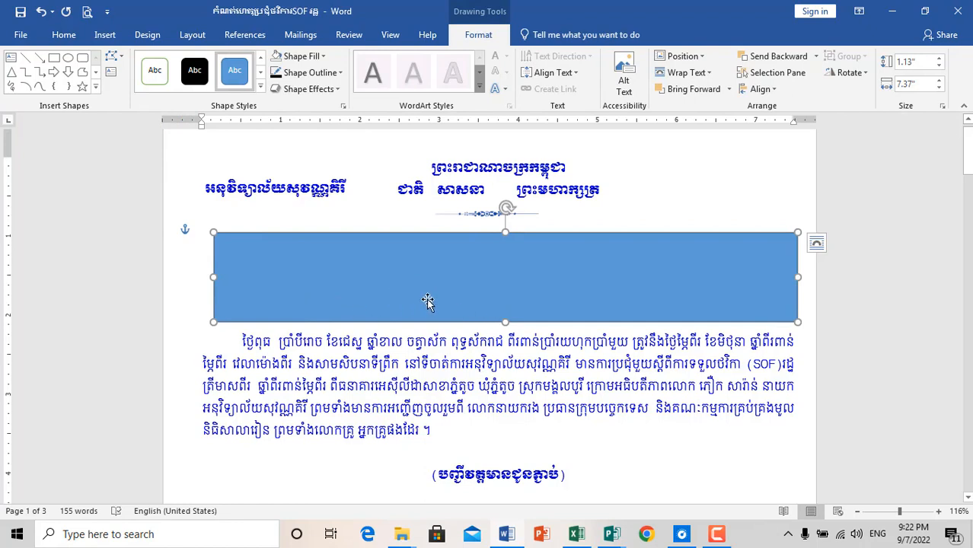
Format the title rectangle with the green-outlined preset style, no fill and a black outline.
left_click(154, 70)
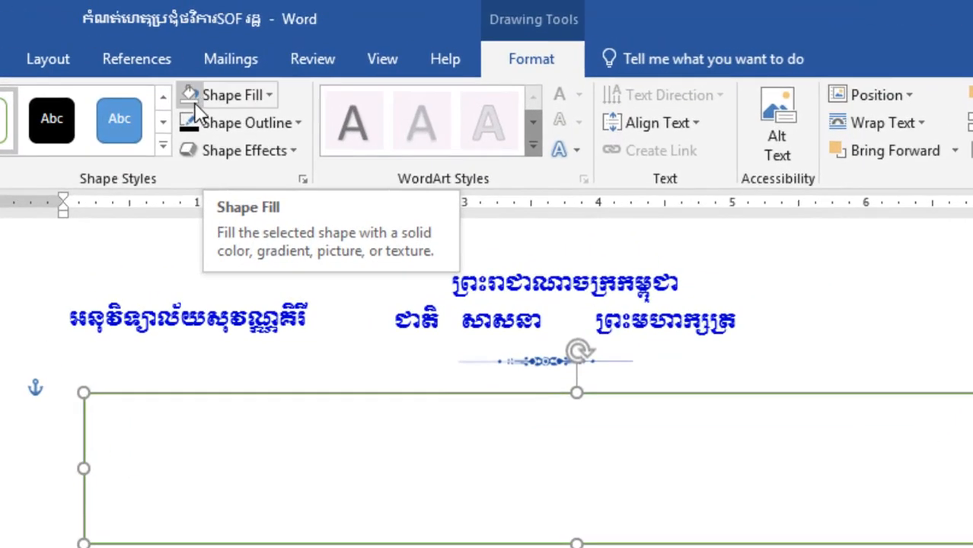
left_click(304, 59)
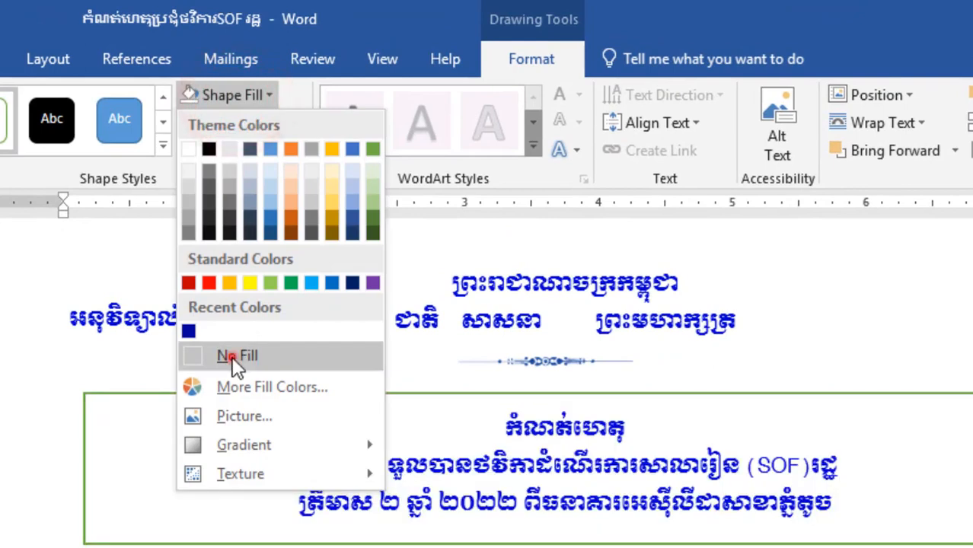
left_click(228, 355)
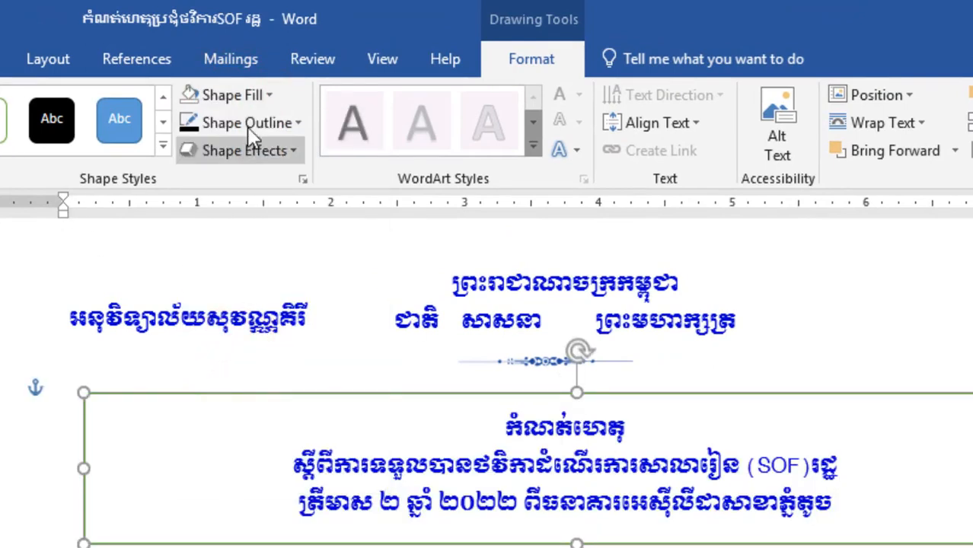
left_click(279, 121)
left_click(207, 179)
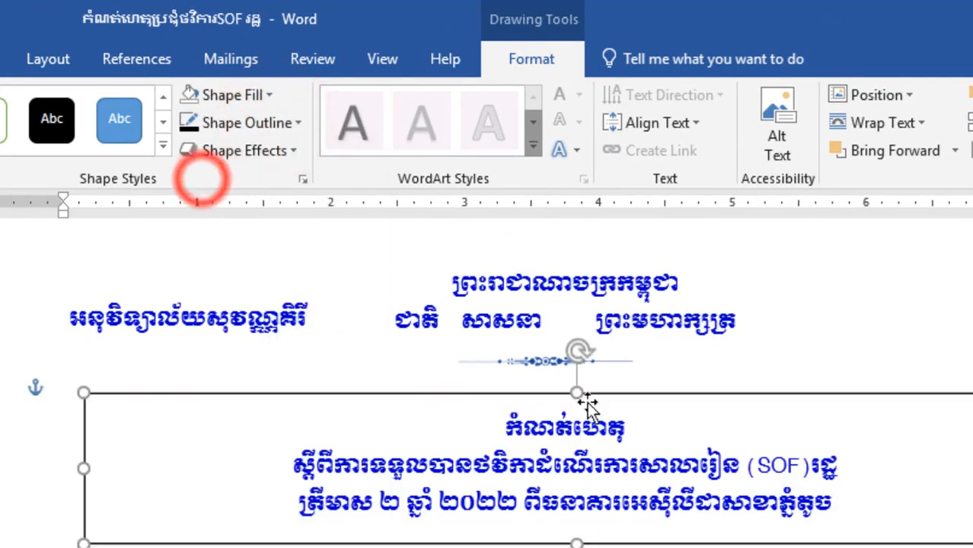
Widen the title rectangle on its left side and shift it slightly left and down around the title lines.
left_click_drag(83, 467, 47, 464)
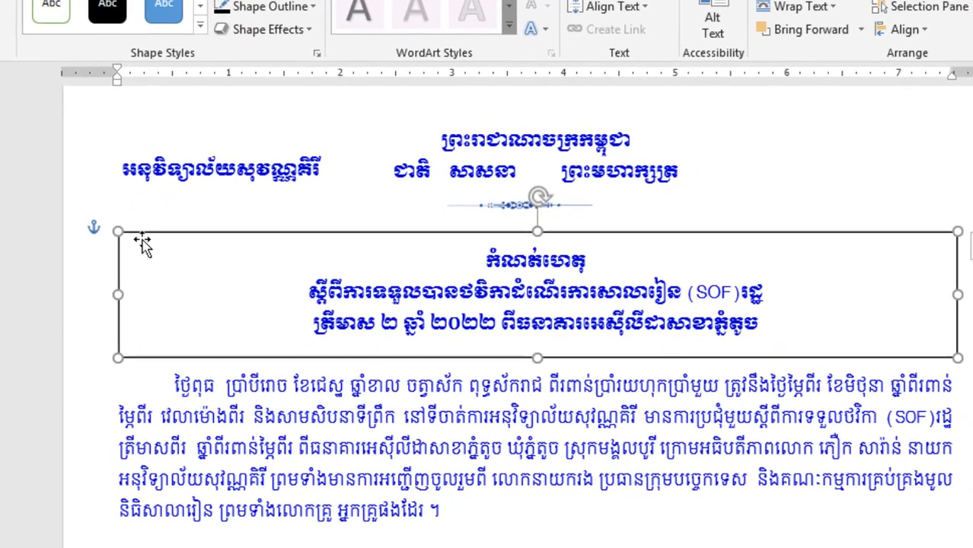
left_click_drag(120, 312, 103, 271)
left_click_drag(128, 194, 120, 241)
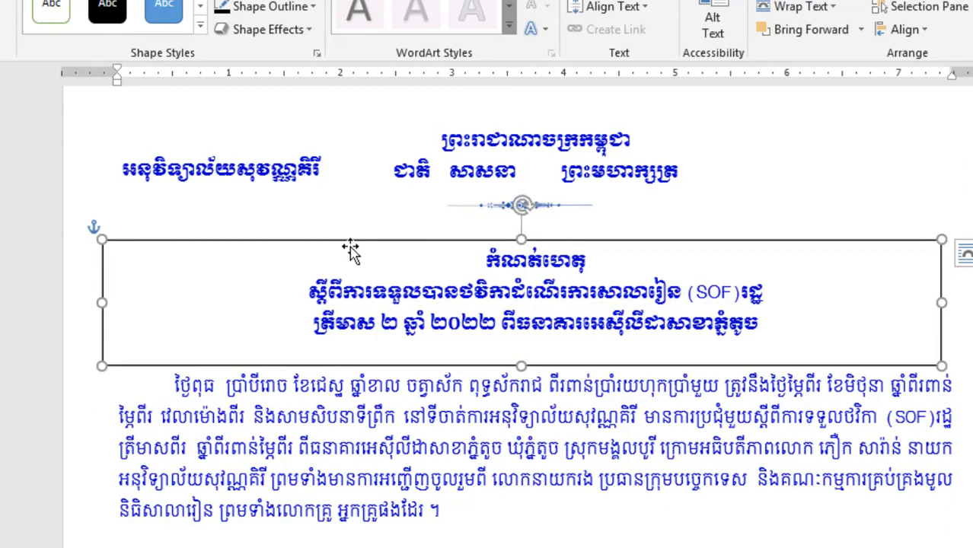
left_click(688, 441)
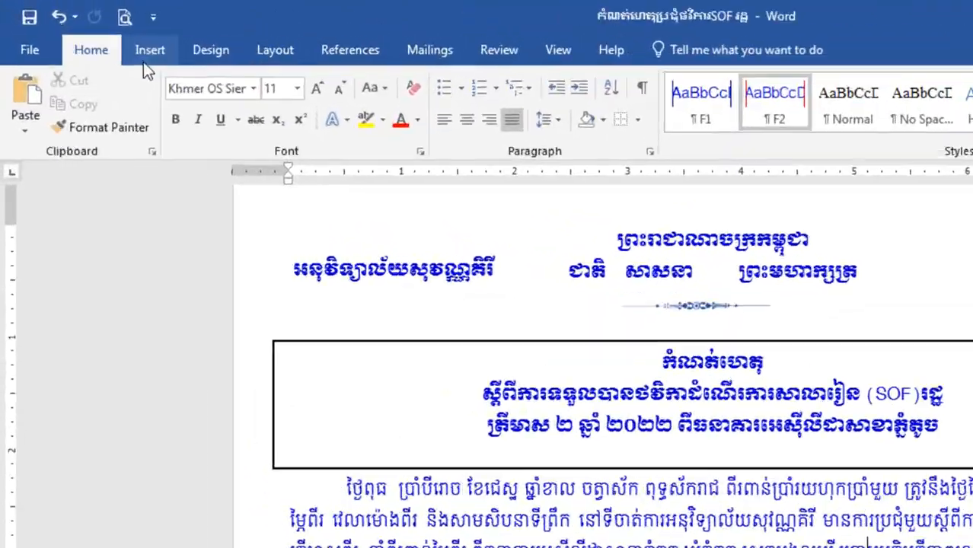
Draw a second rectangle about 7.71" wide and 1.41" high over the opening paragraph.
left_click(102, 16)
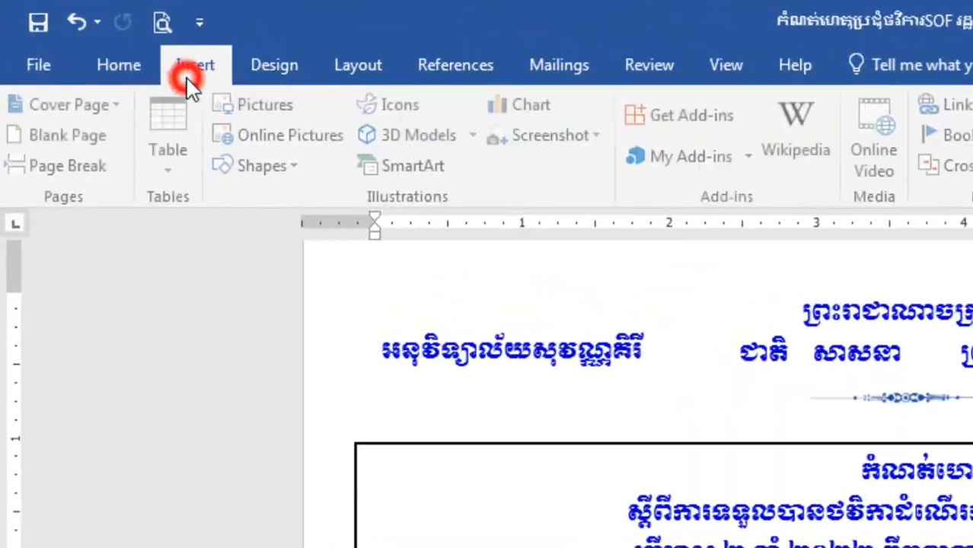
left_click(280, 165)
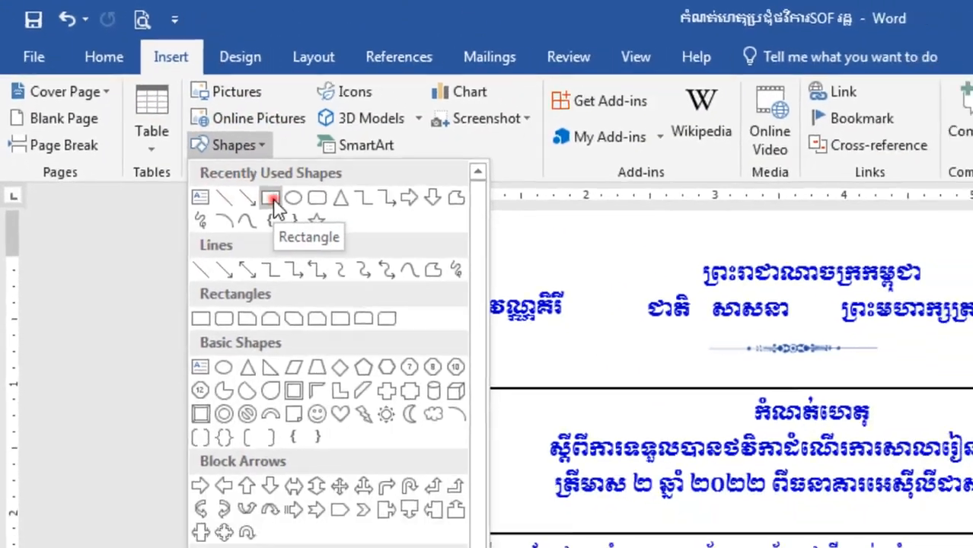
left_click(309, 226)
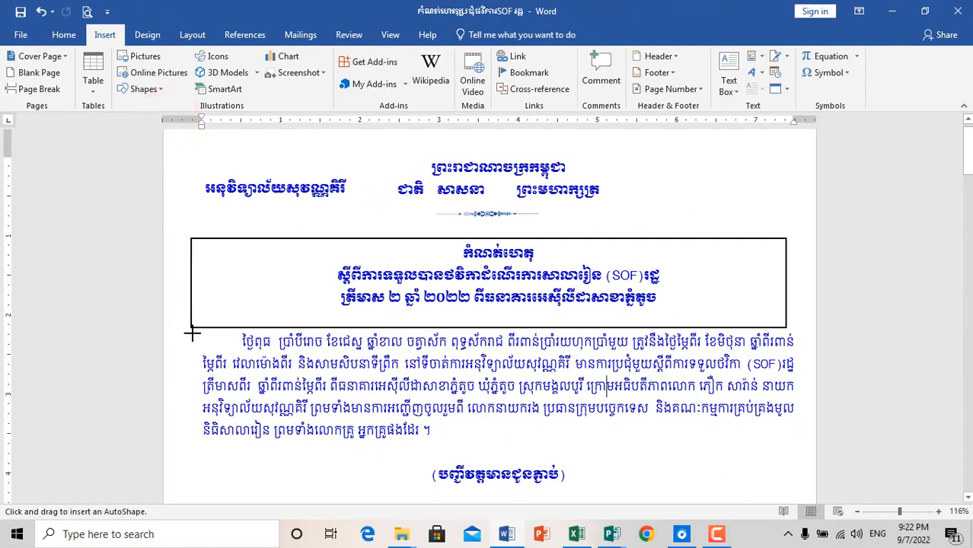
mouse_move(192, 330)
left_mouse_down()
mouse_move(501, 407)
mouse_move(807, 434)
mouse_move(803, 442)
left_mouse_up()
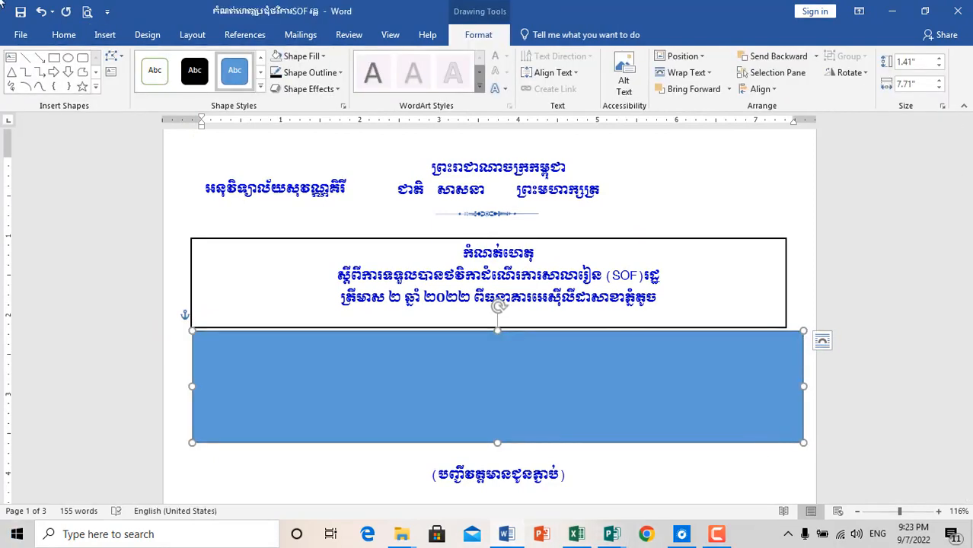
Remove the fill of the rectangle over the opening paragraph and set its outline to black, and change the outline to red.
left_click(288, 58)
left_click(300, 72)
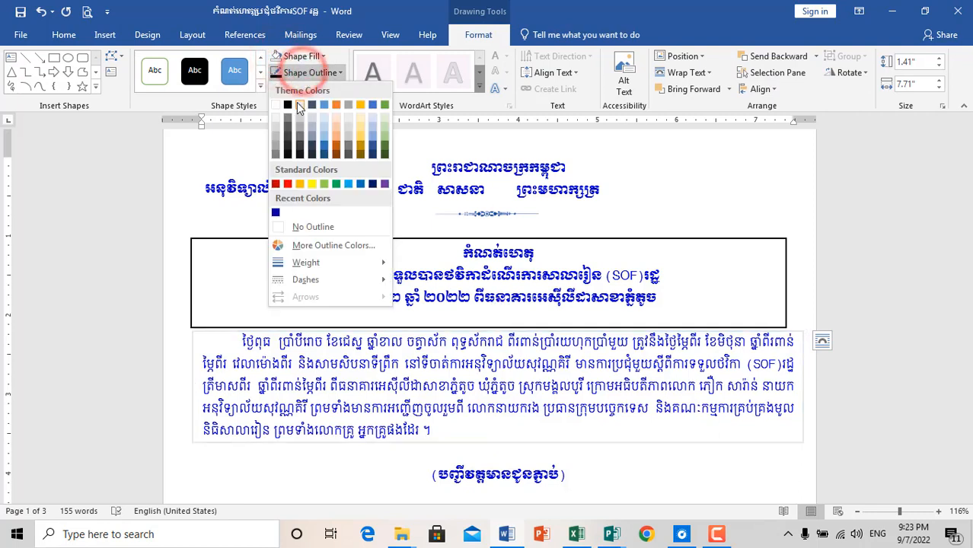
left_click(288, 106)
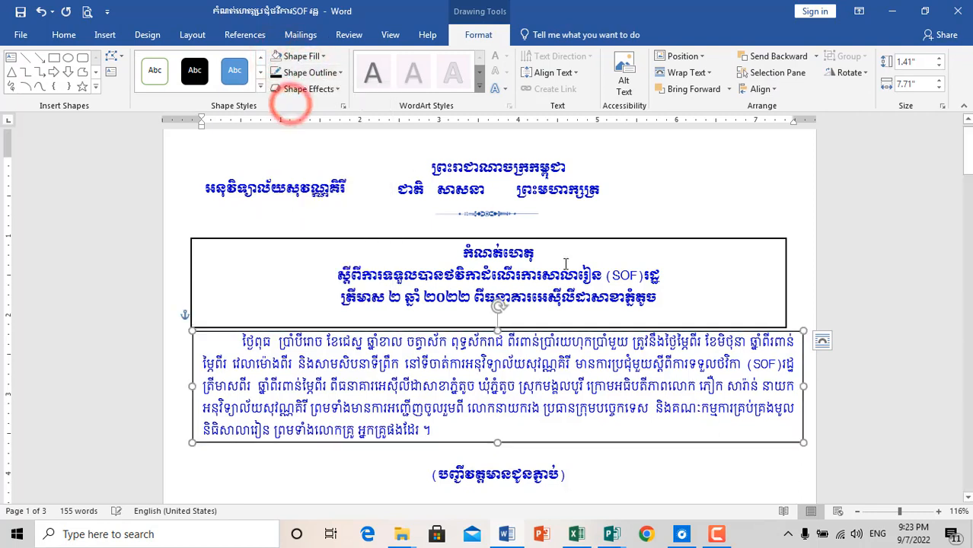
left_click(338, 76)
left_click(288, 187)
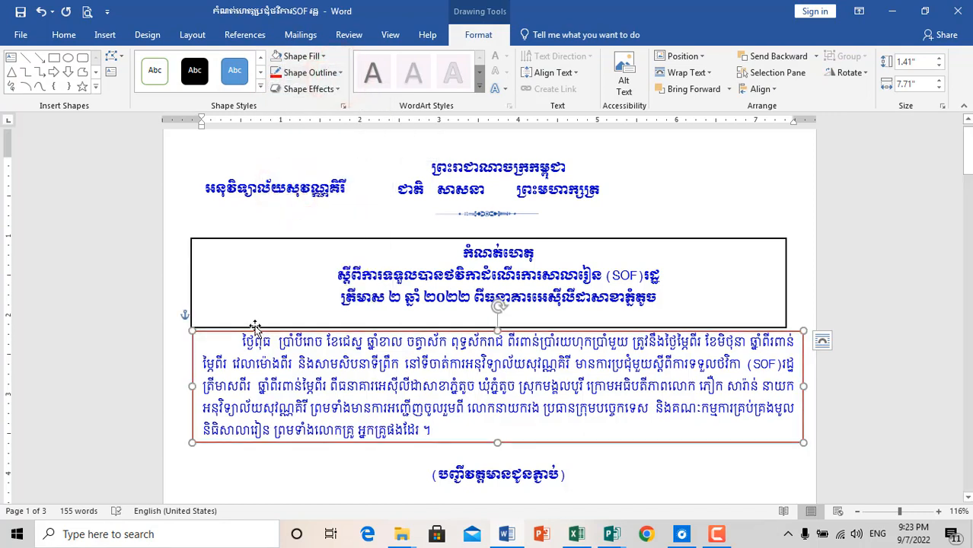
left_click(500, 352)
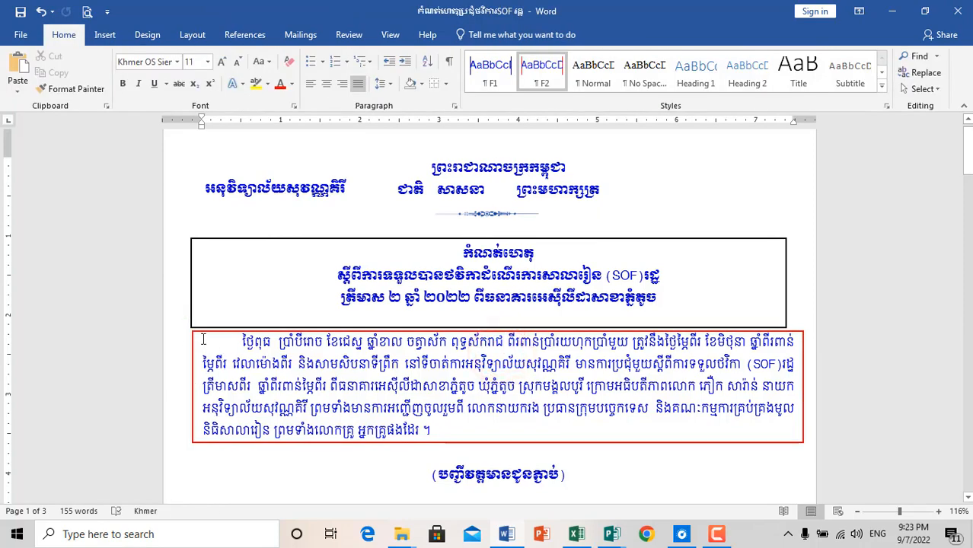
Adjust the black title rectangle's position and width so its sides line up with the red rectangle below it.
left_click(198, 335)
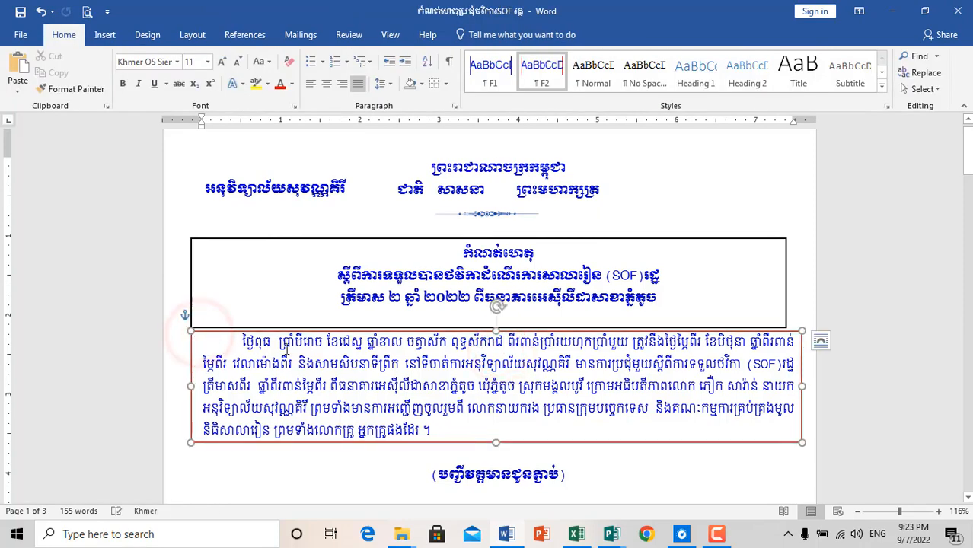
left_click(720, 263)
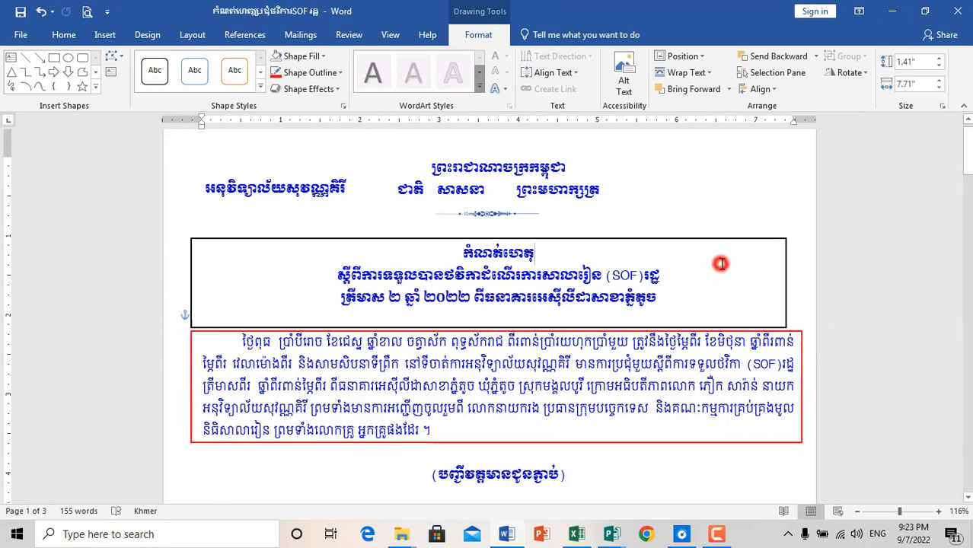
left_click(786, 289)
left_click_drag(786, 289, 803, 282)
left_click(735, 375)
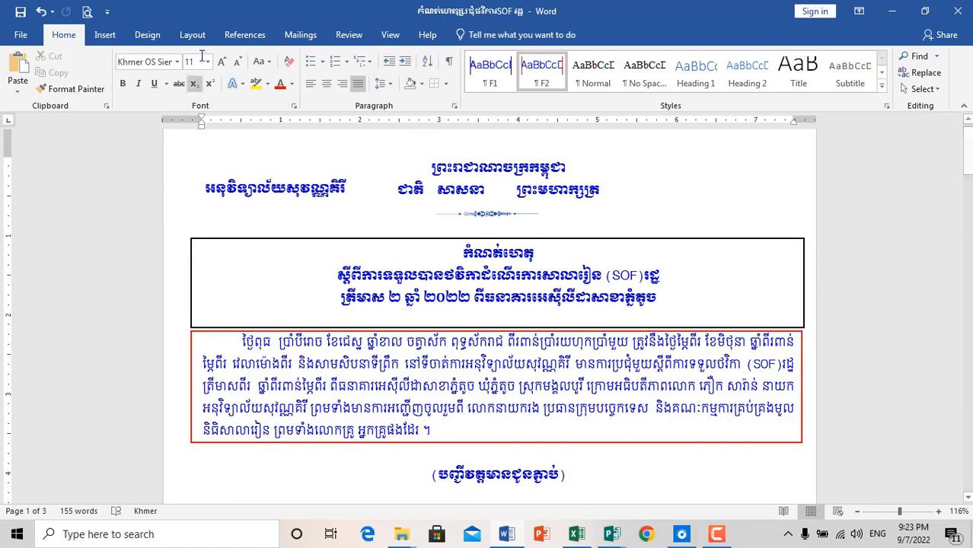
Undo the title rectangle's adjustments and the fill and outline changes of the rectangle over the opening paragraph.
left_click(41, 13)
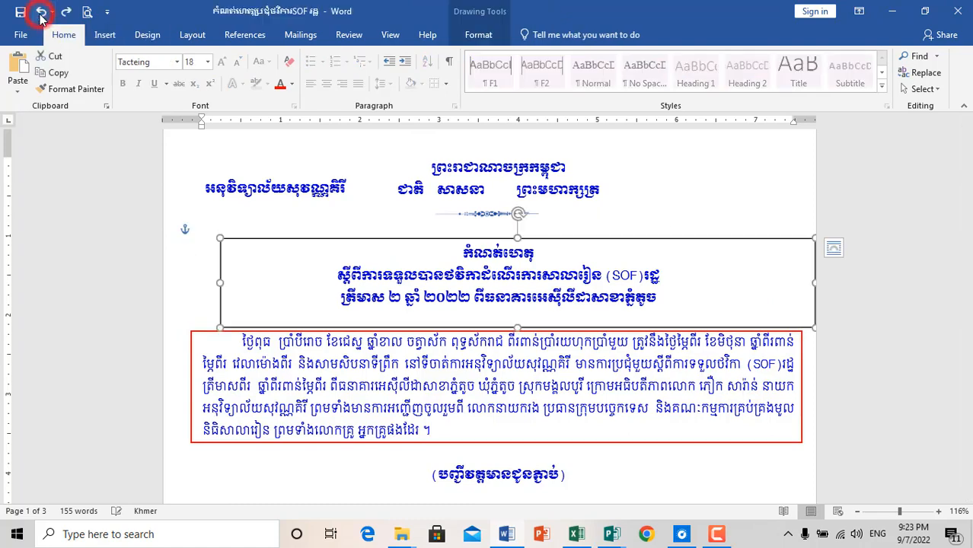
left_click(41, 12)
left_click(41, 13)
left_click(41, 13)
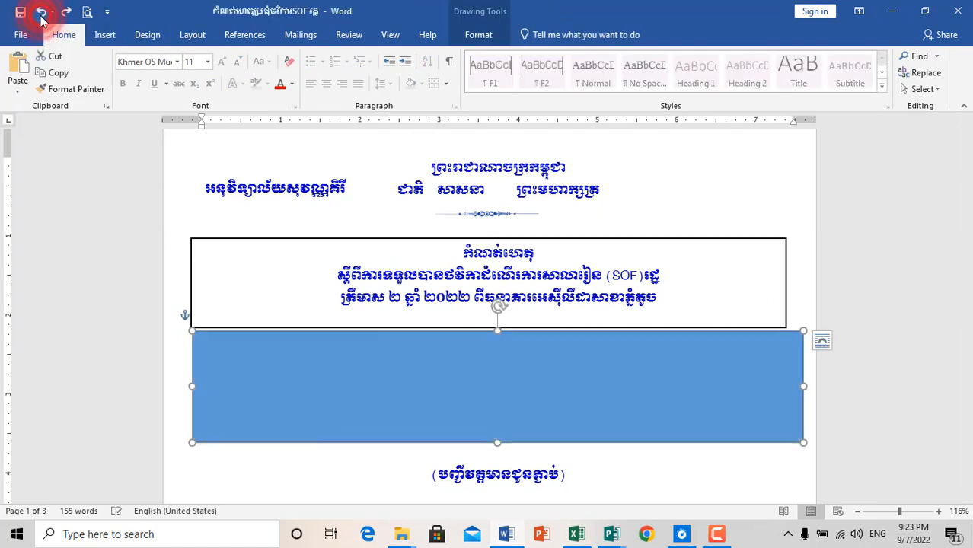
Undo the drawing and formatting of both rectangles, over the title and over the opening paragraph.
left_click(41, 13)
left_click(41, 12)
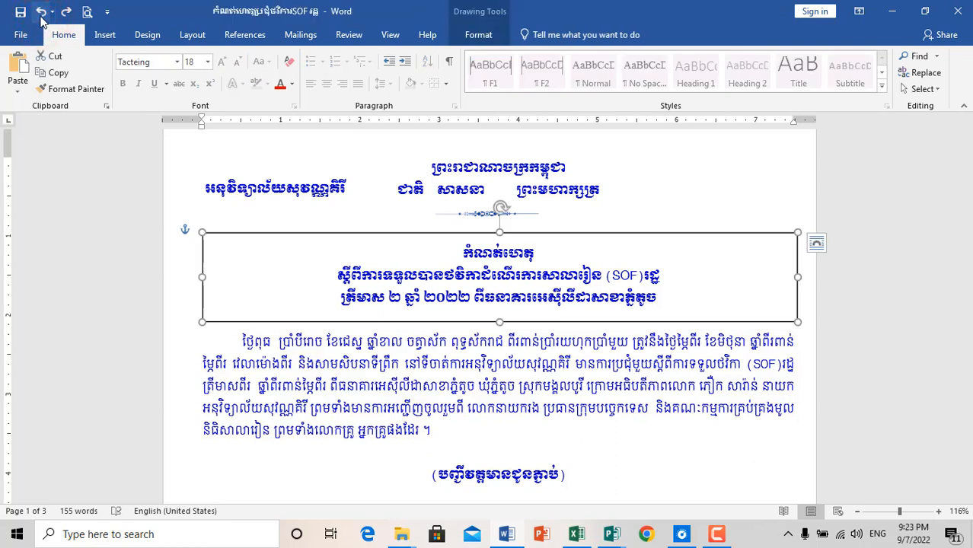
left_click(41, 13)
left_click(41, 13)
left_click(41, 12)
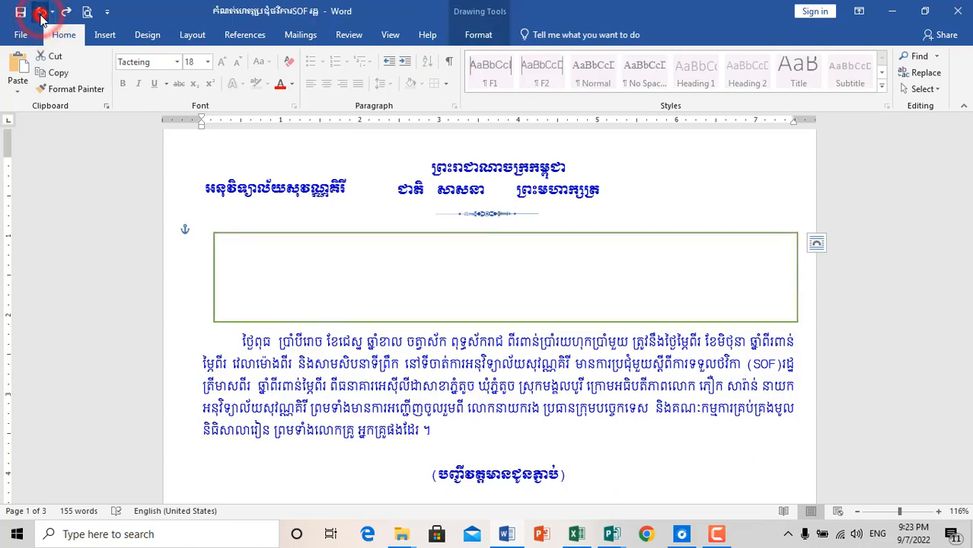
left_click(41, 13)
left_click(41, 13)
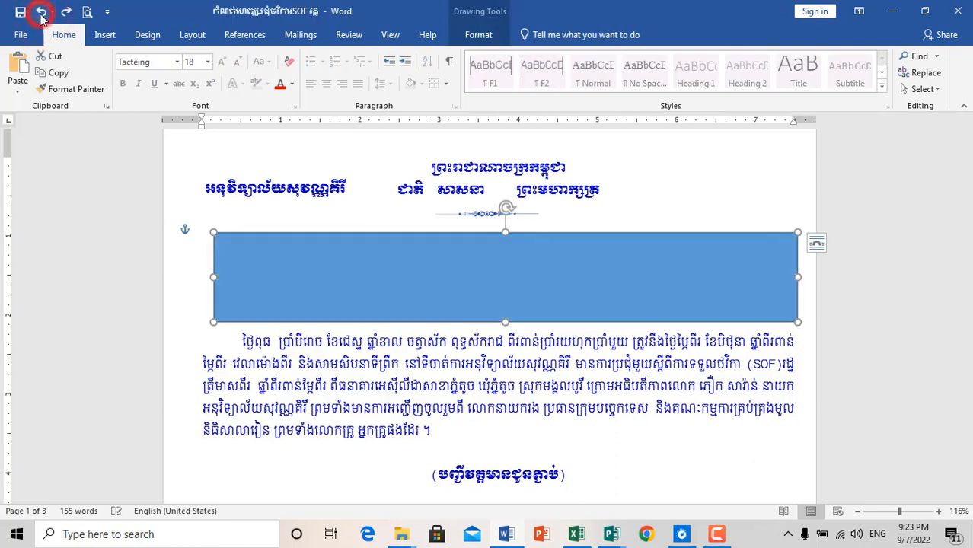
left_click(42, 13)
left_click(41, 13)
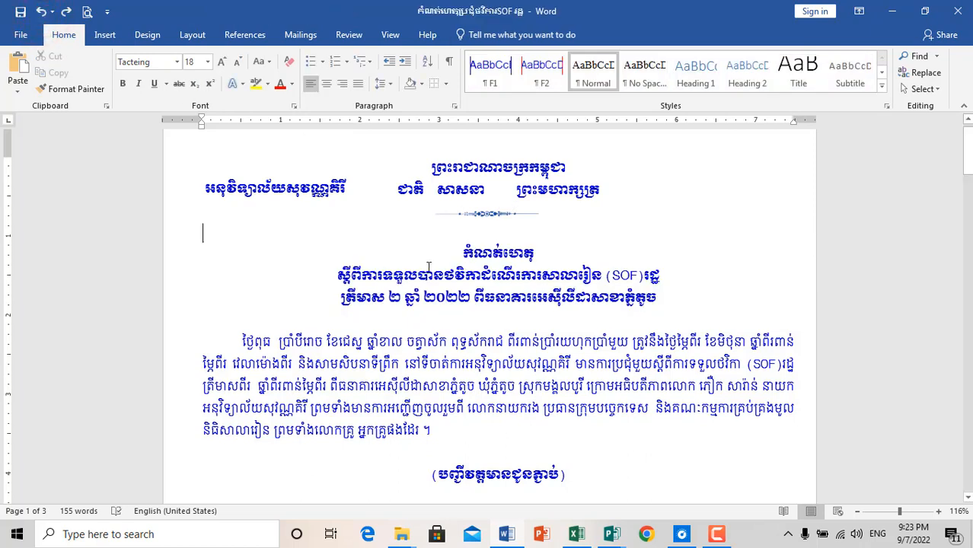
Select the three title lines and give them a 1½ pt Box border applied to Text.
left_click_drag(139, 253, 144, 303)
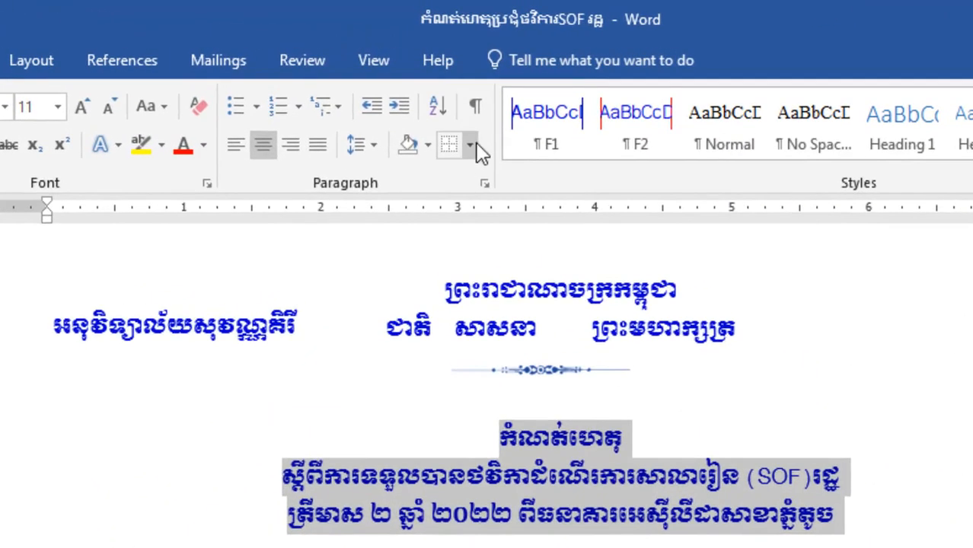
left_click(470, 145)
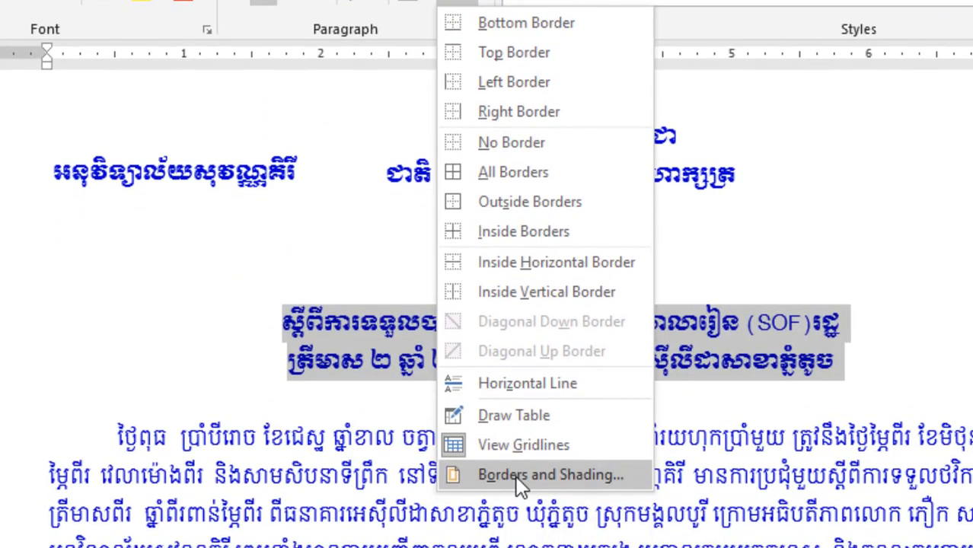
left_click(517, 502)
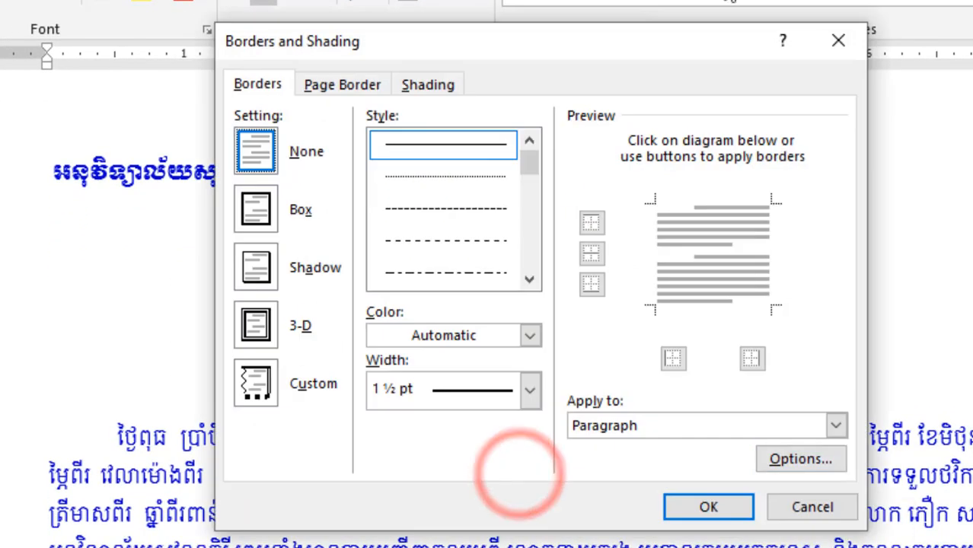
left_click(258, 155)
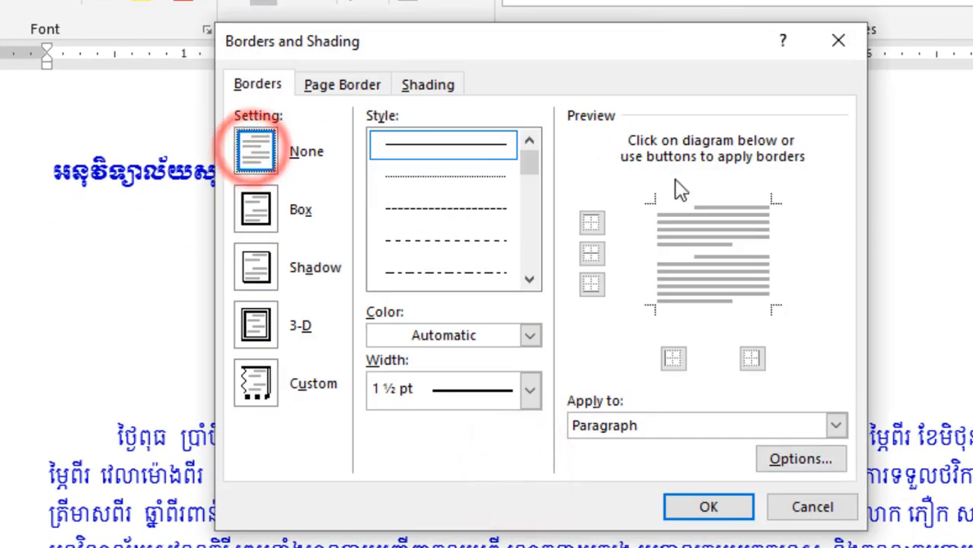
left_click(266, 215)
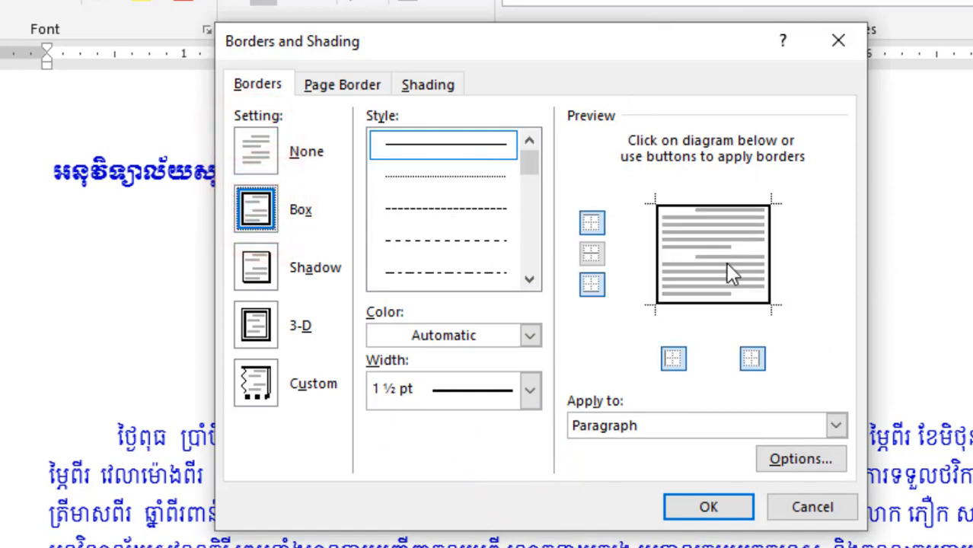
left_click(738, 431)
left_click(833, 426)
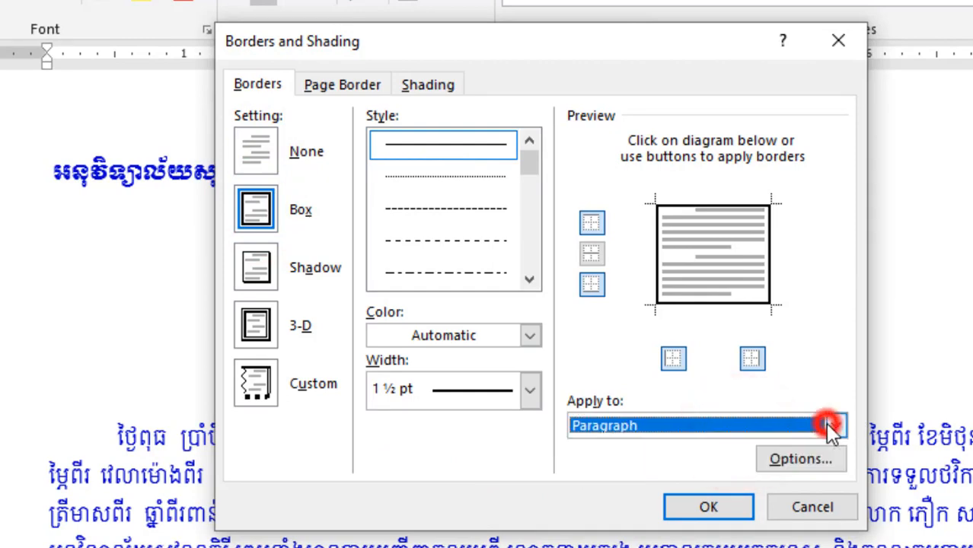
left_click(653, 427)
left_click(647, 443)
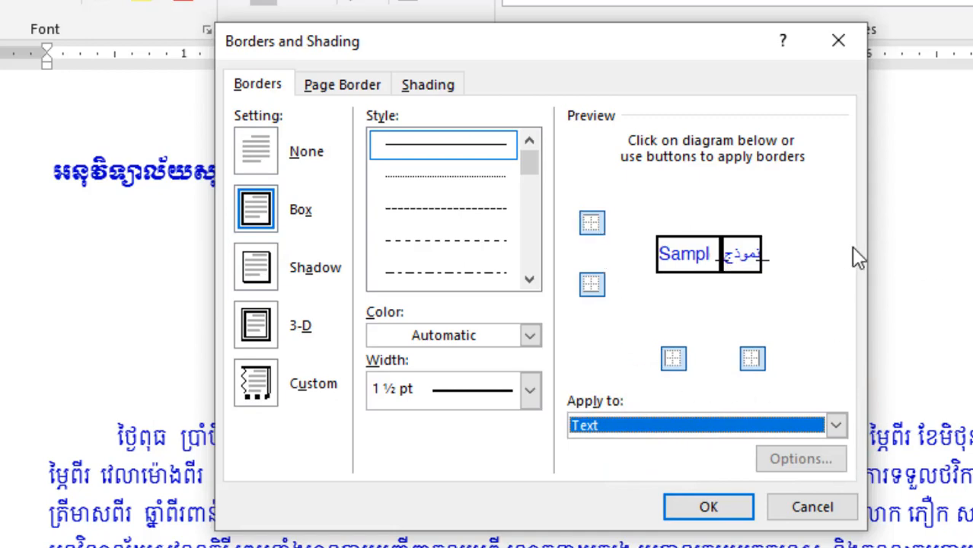
left_click(721, 508)
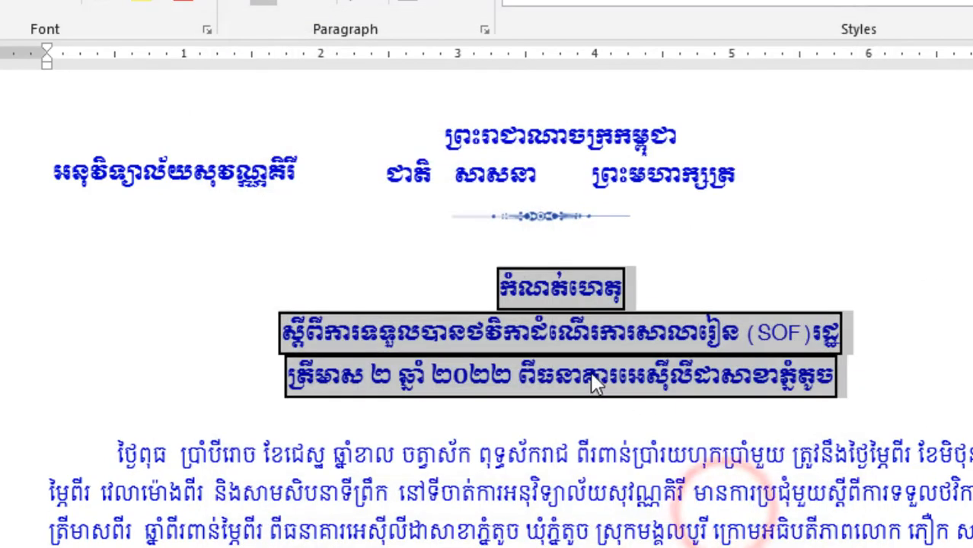
Deselect the title lines, and undo their text border.
left_click(592, 377)
left_click(592, 335)
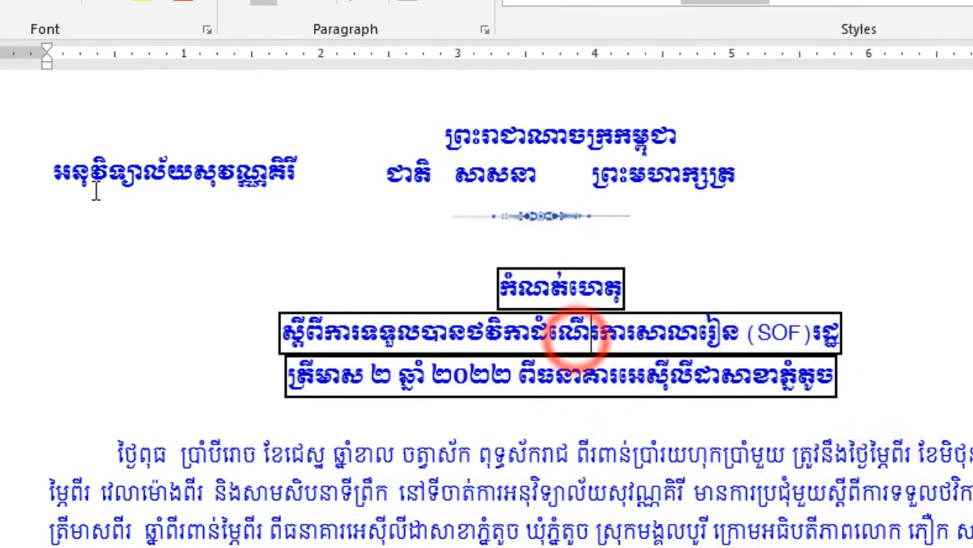
key("ctrl+z")
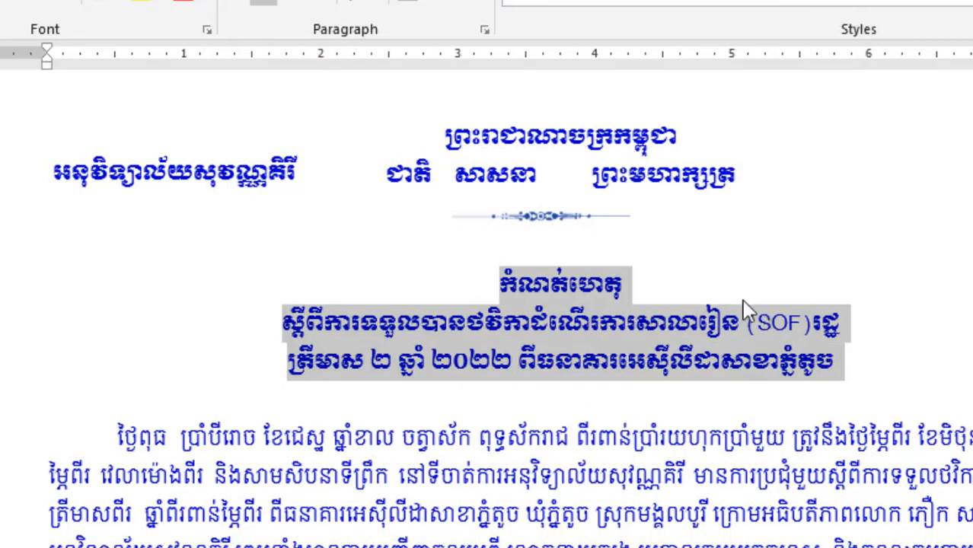
Frame the three selected title lines with a 1½ pt Box border applied to Paragraph.
left_click(477, 8)
left_click(554, 471)
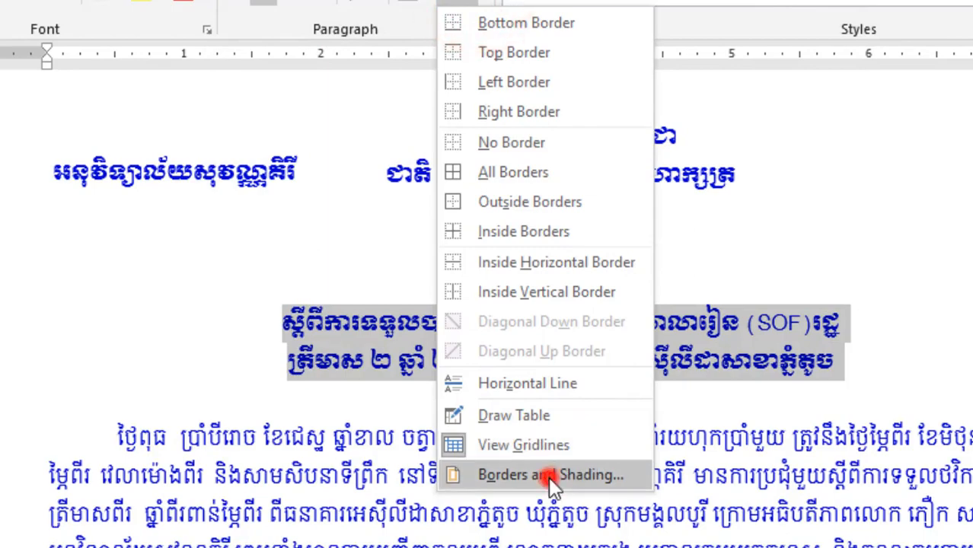
left_click(255, 209)
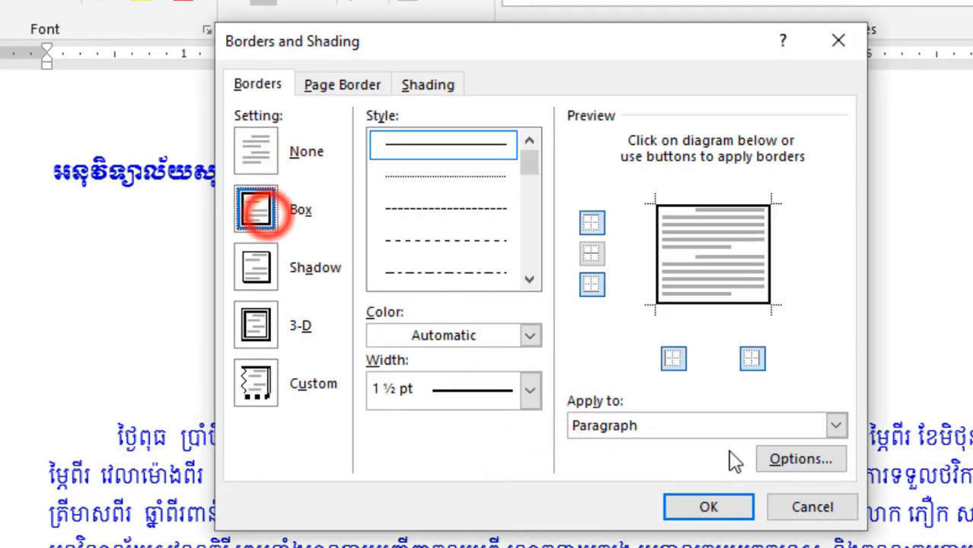
left_click(737, 425)
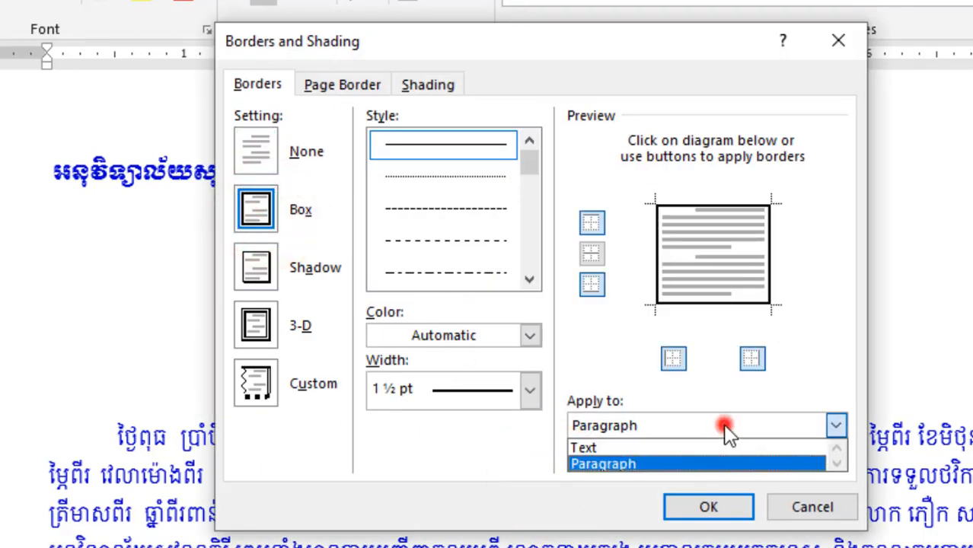
left_click(708, 461)
left_click(709, 507)
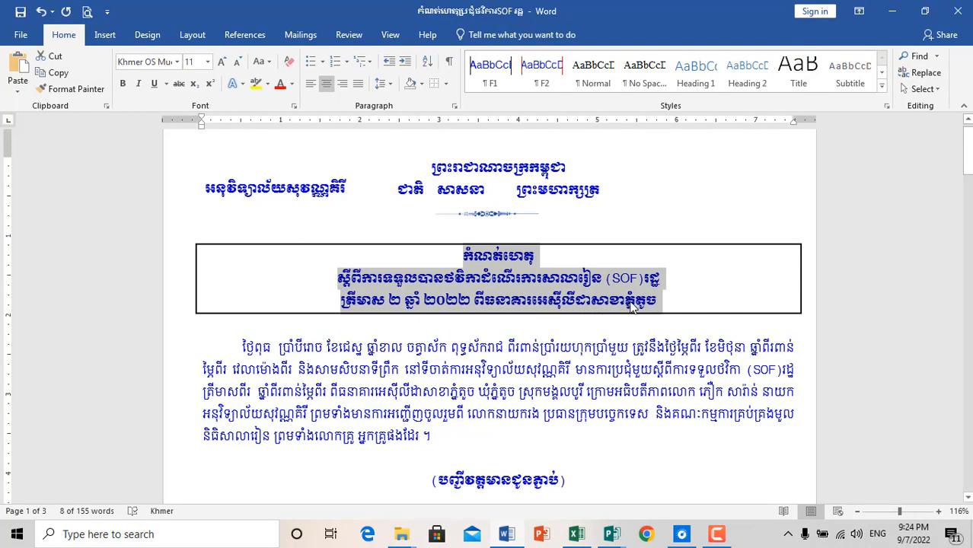
Select the whole opening paragraph below the title and frame it with a 1½ pt Box border applied to Paragraph.
scroll(656, 292, "down", 3)
scroll(655, 292, "up", 2)
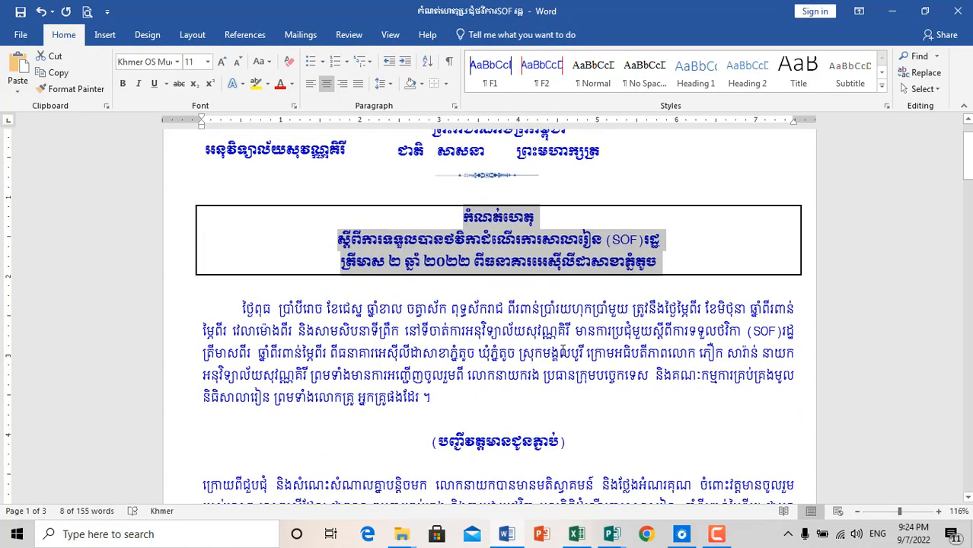
scroll(440, 360, "down", 1)
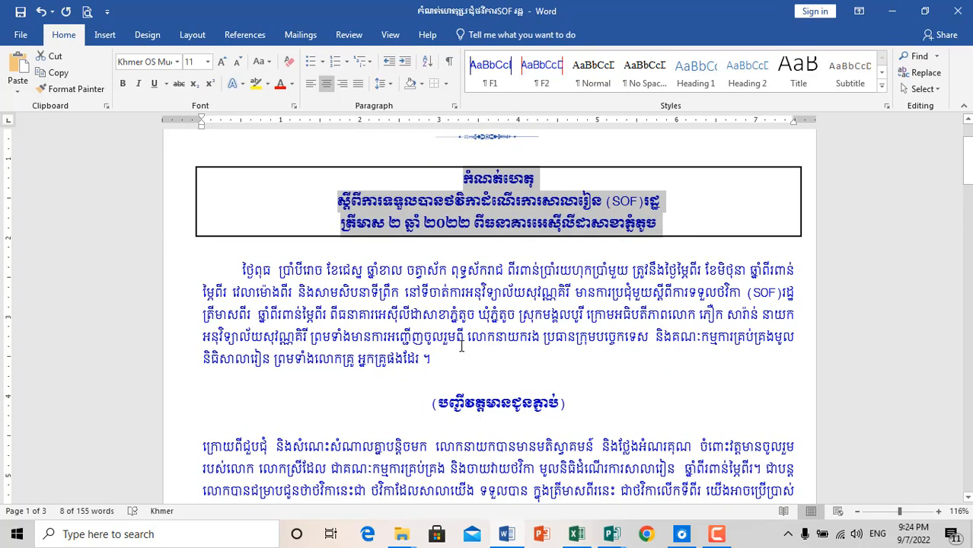
left_click_drag(445, 359, 242, 271)
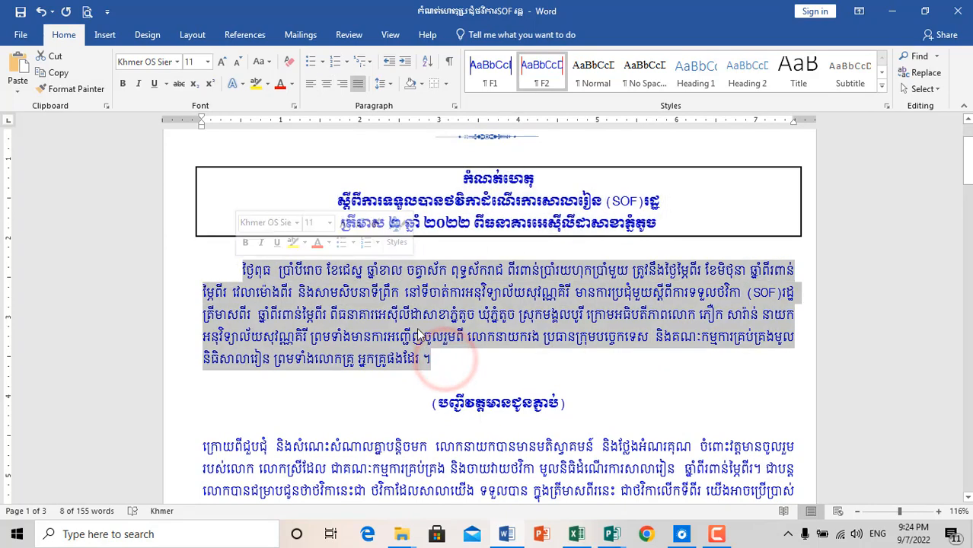
left_click(516, 347)
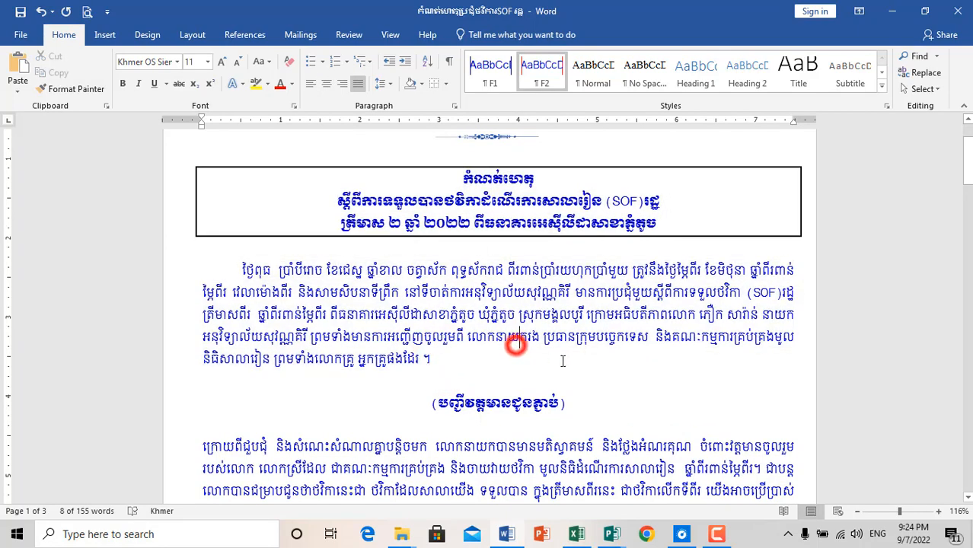
triple_click(434, 357)
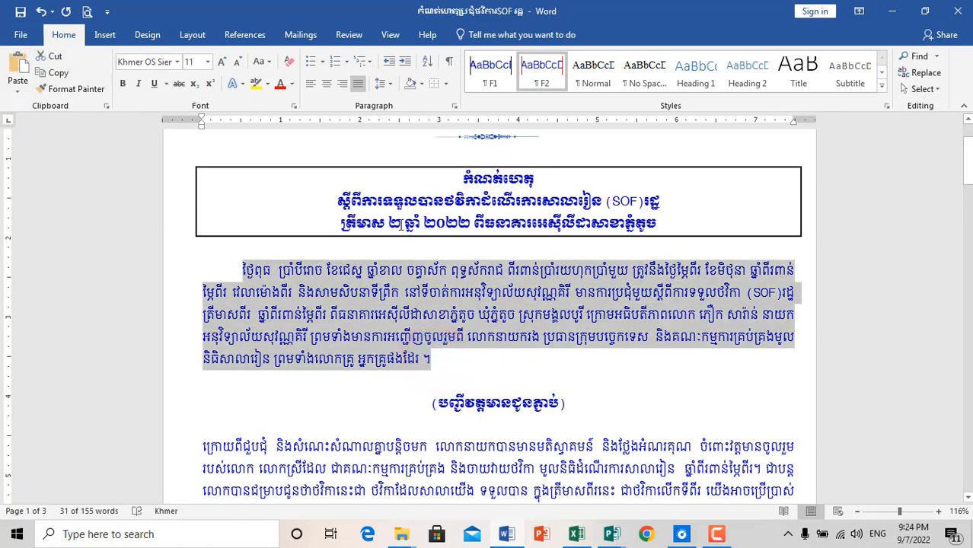
left_click(446, 86)
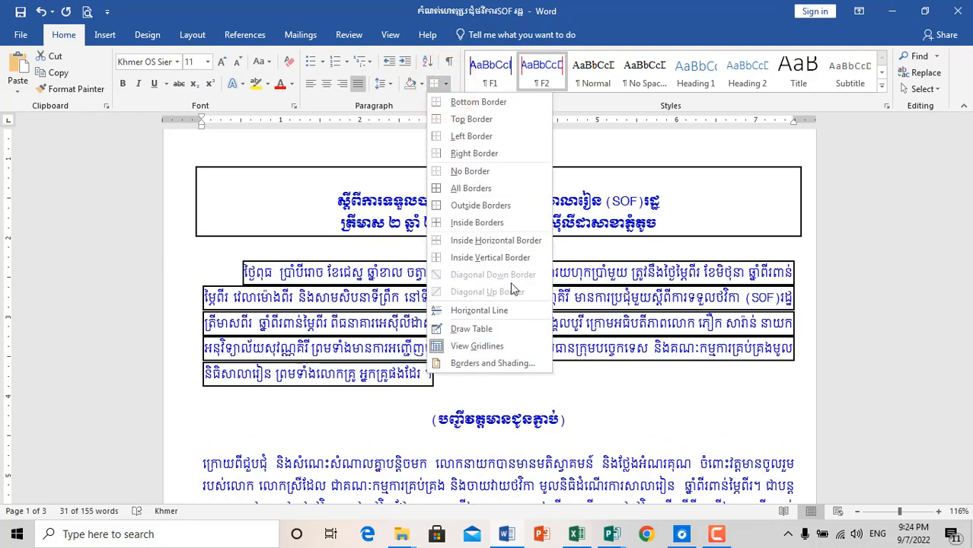
left_click(472, 362)
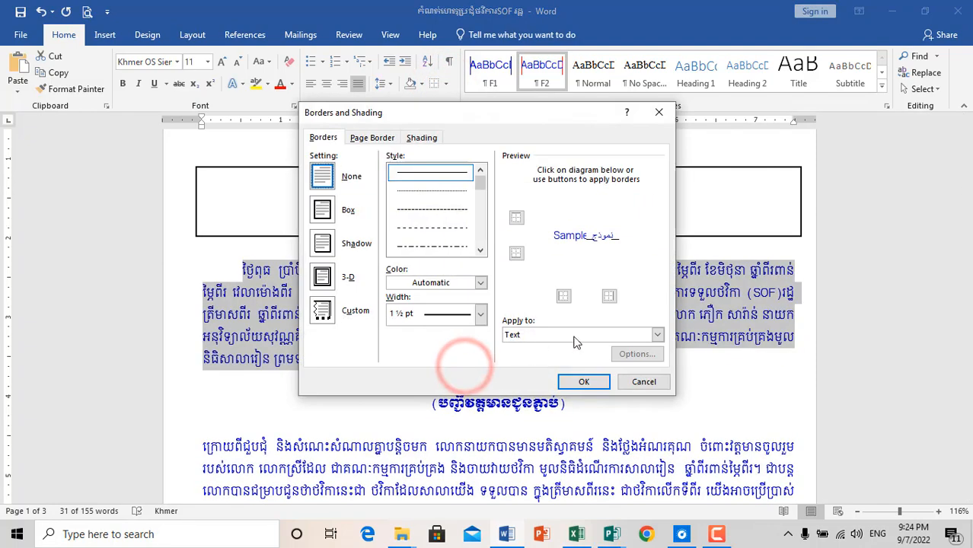
left_click(321, 211)
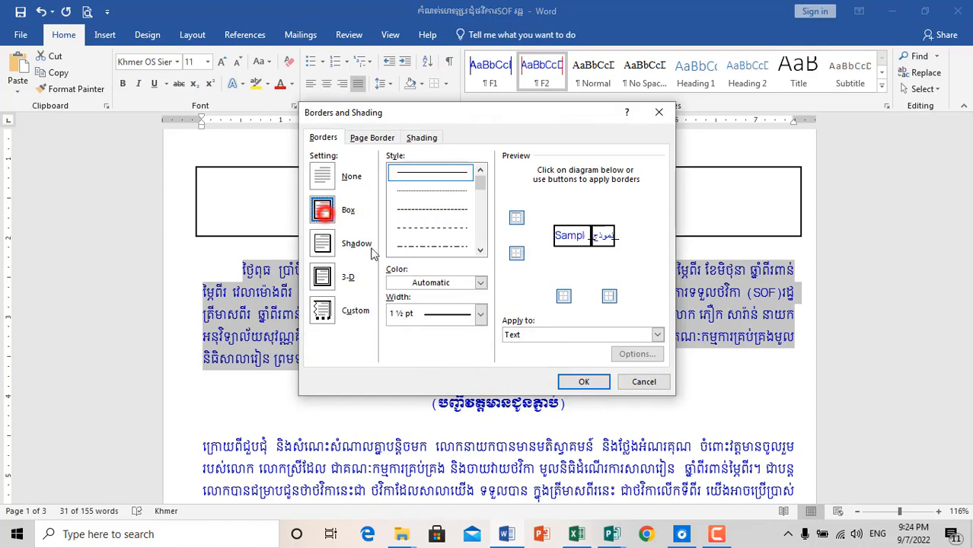
left_click(590, 335)
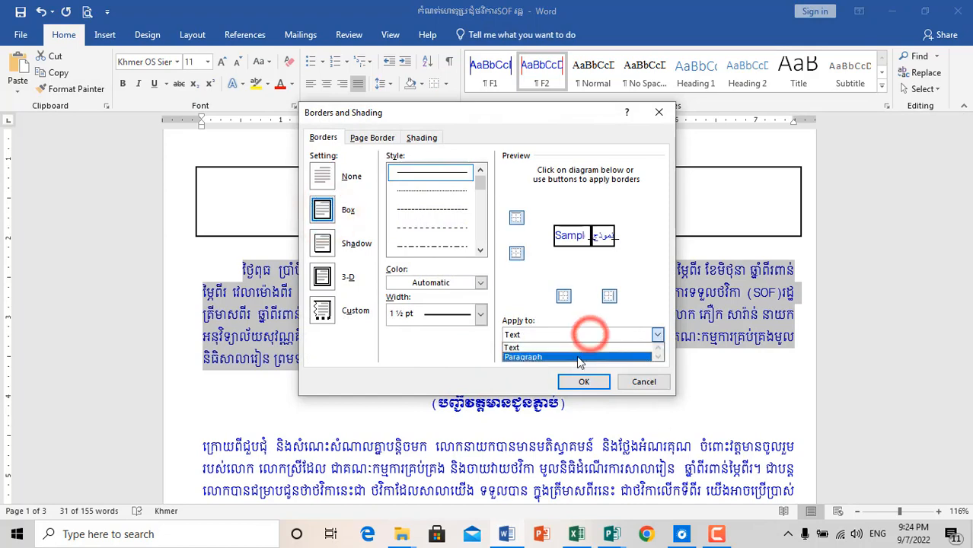
left_click(578, 356)
left_click(583, 382)
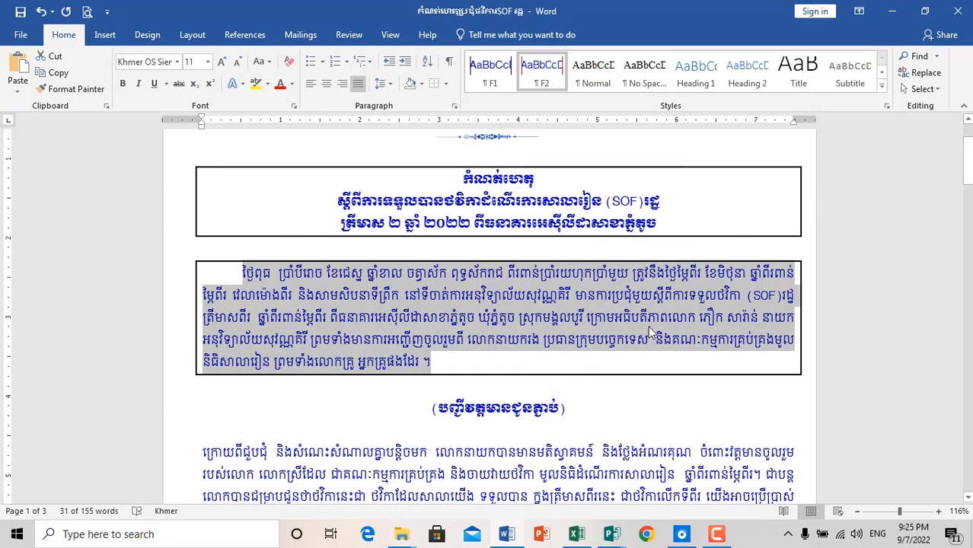
left_click(580, 395)
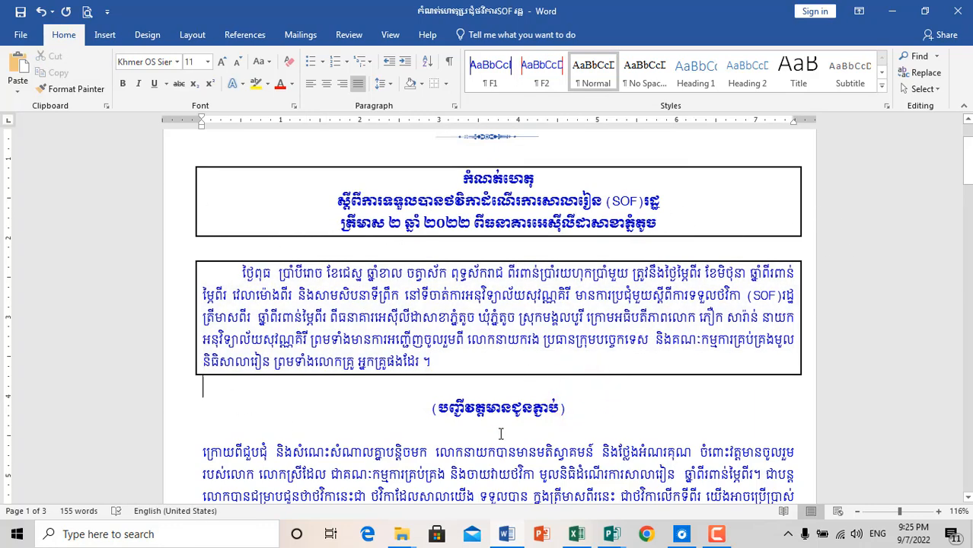
left_click(490, 72)
scroll(565, 352, "up", 3)
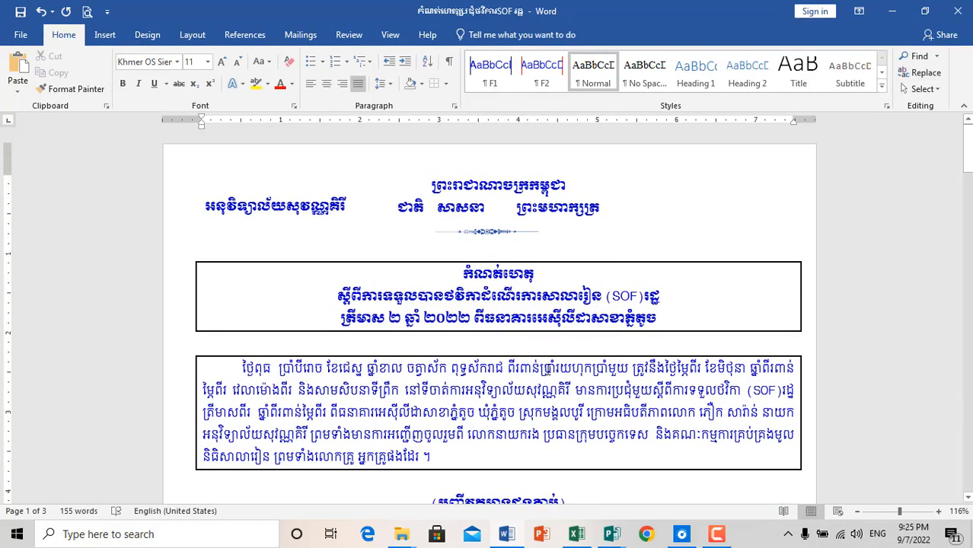
scroll(498, 315, "down", 2)
scroll(497, 315, "up", 2)
Reapply the F1 style to the last title line through Apply Styles.
left_click(662, 319)
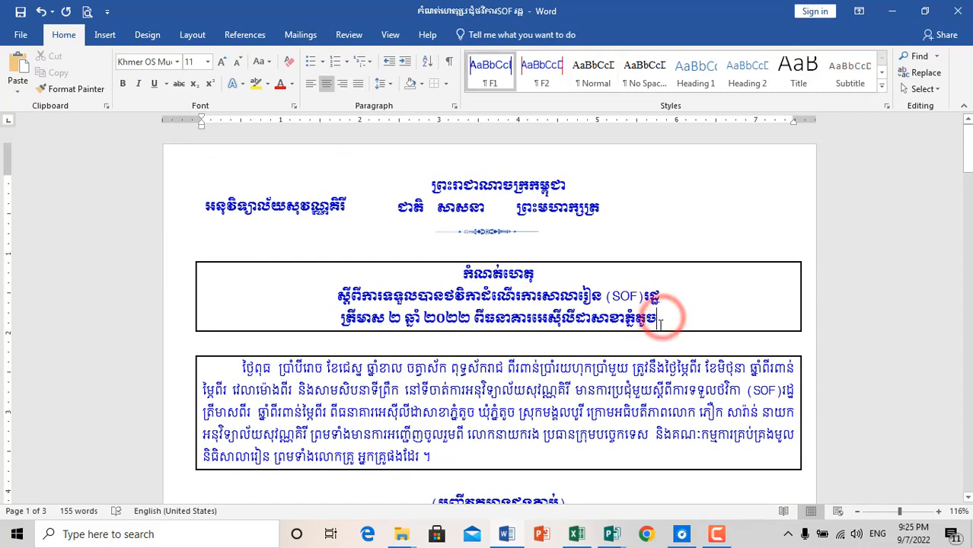
scroll(643, 337, "down", 2)
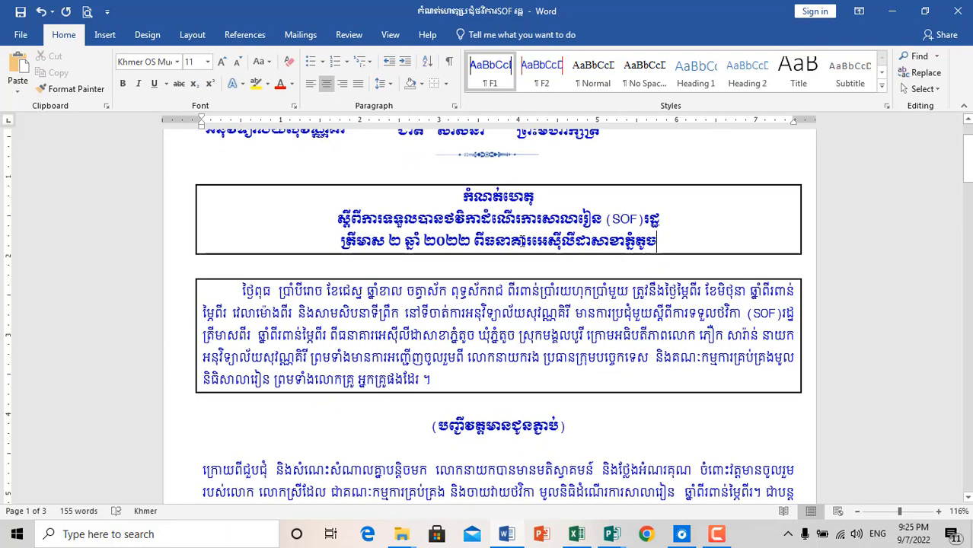
left_click(881, 86)
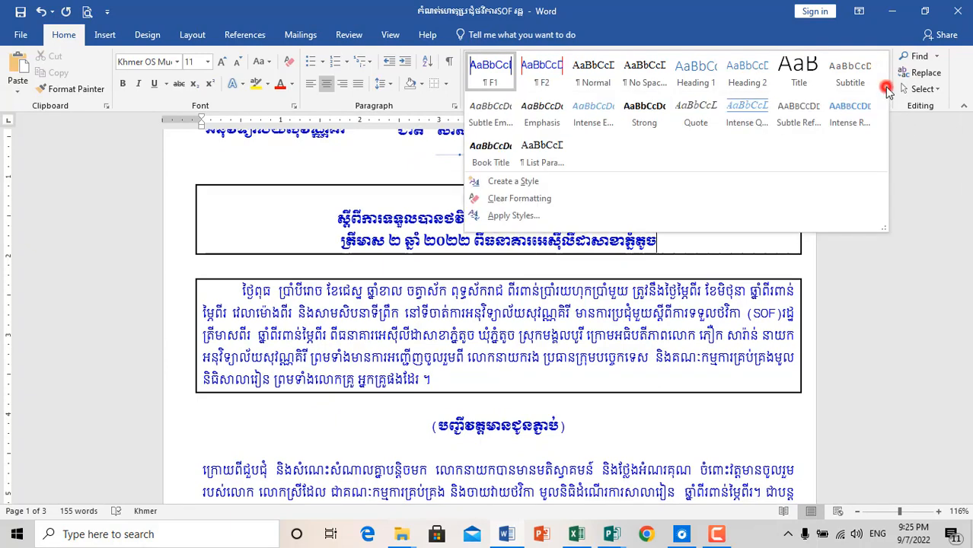
left_click(540, 215)
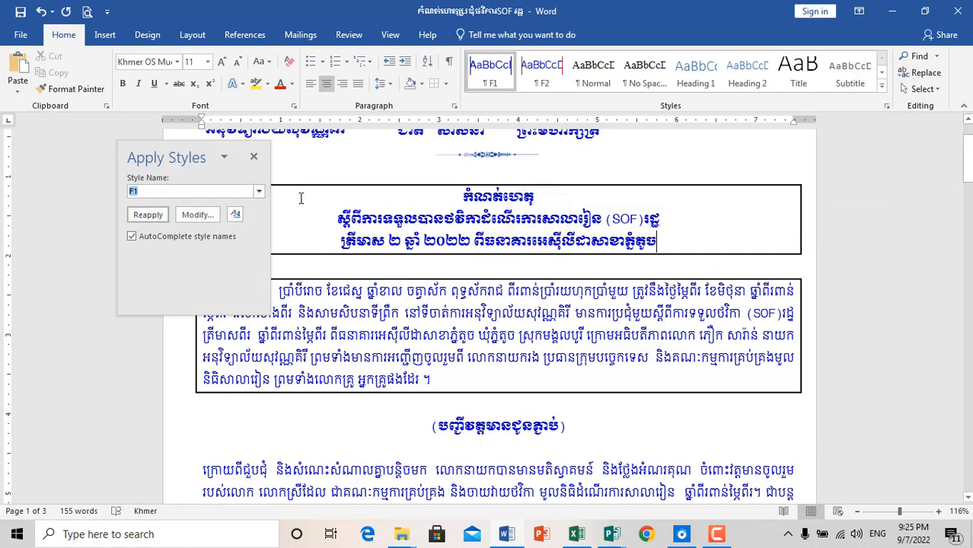
key("Return")
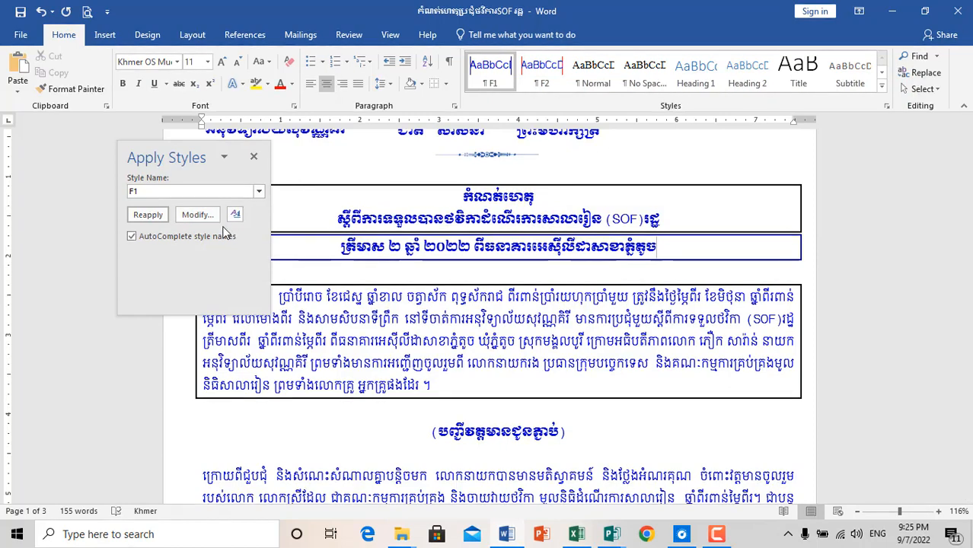
Close the Apply Styles pane and apply the F2 style to the framed opening paragraph.
left_click(252, 157)
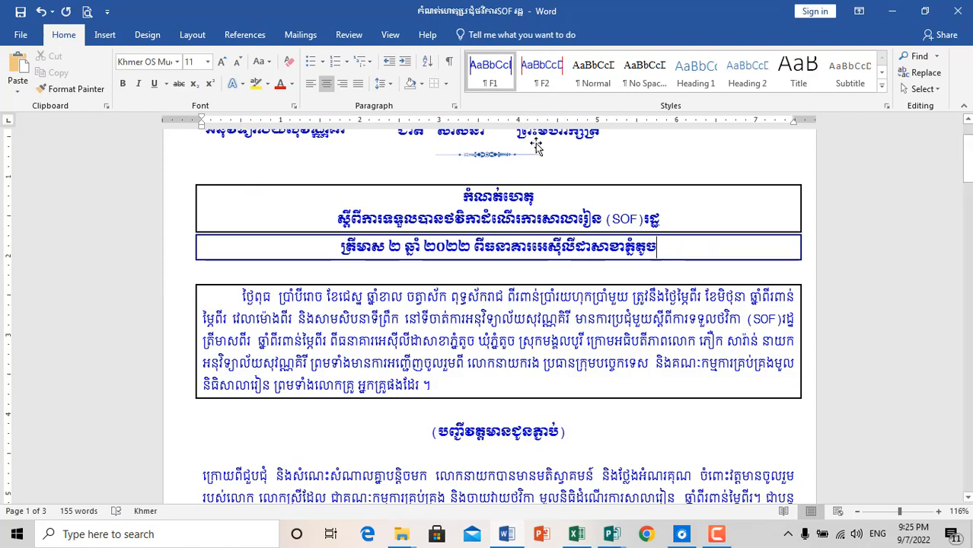
left_click(431, 386)
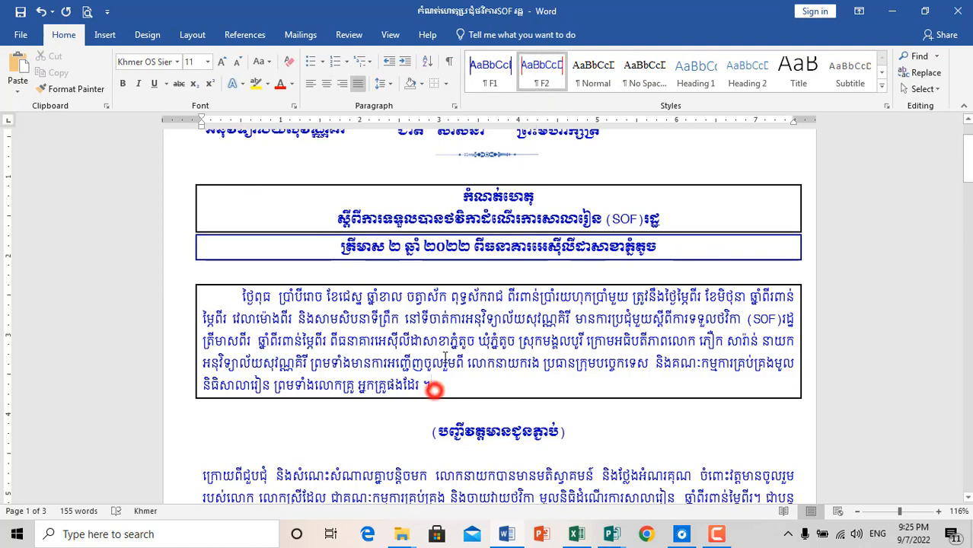
left_click(545, 79)
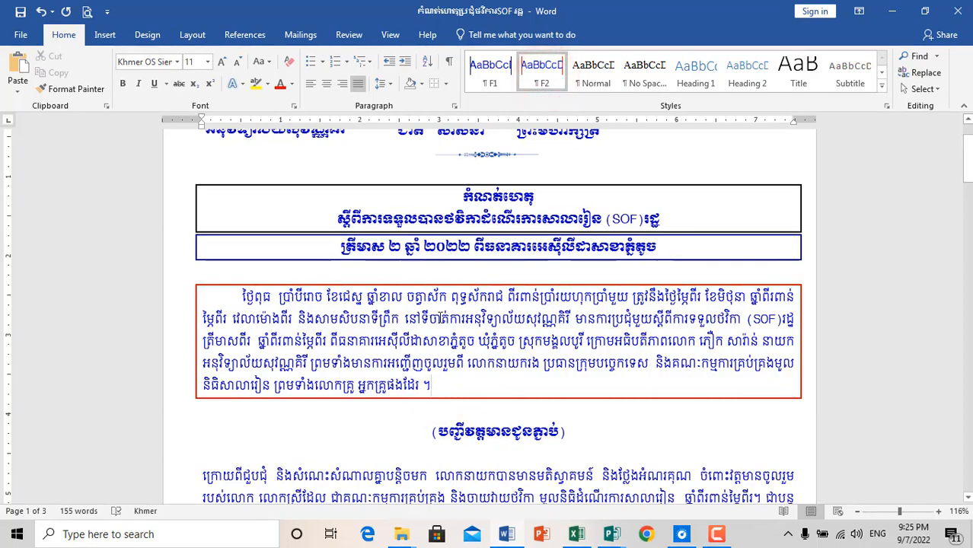
Select the centred parenthesised line below the opening paragraph and apply the F1 style to it.
left_click(496, 437)
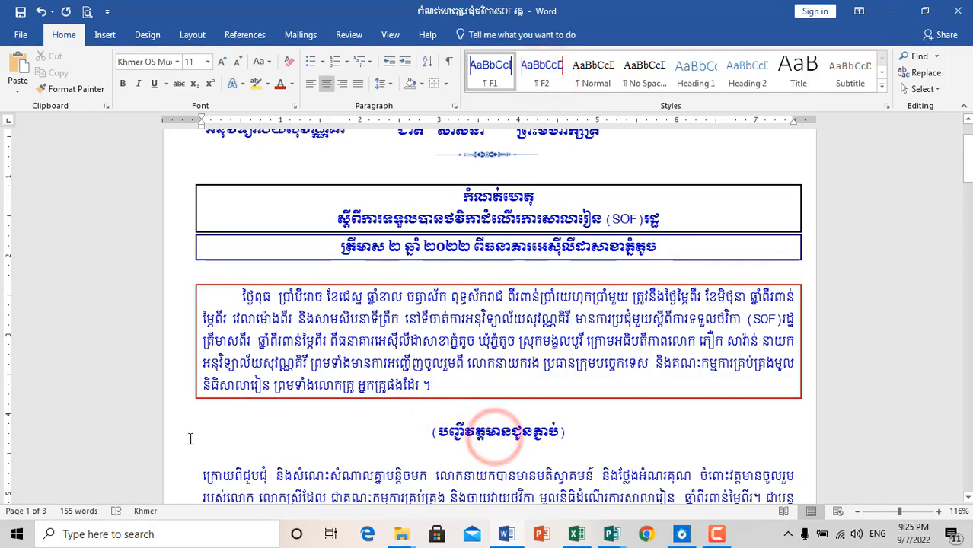
left_click(143, 427)
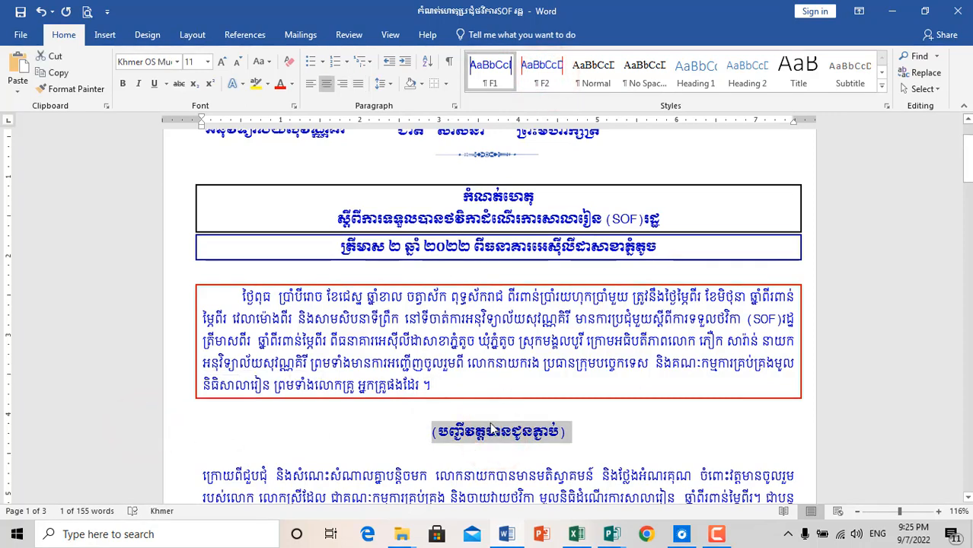
left_click(504, 84)
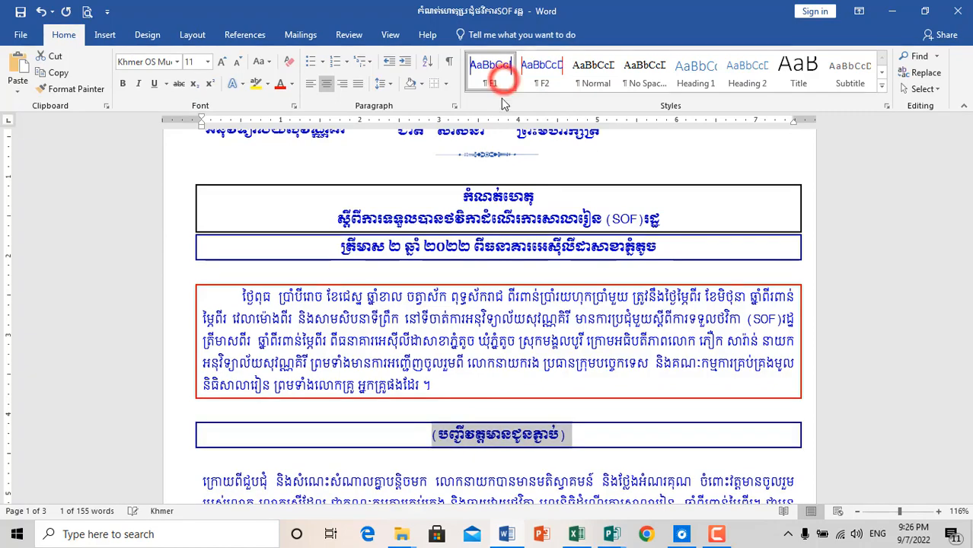
Select the three paragraphs below the parenthesised line, apply the F2 style to them, and deselect them.
scroll(516, 430, "down", 3)
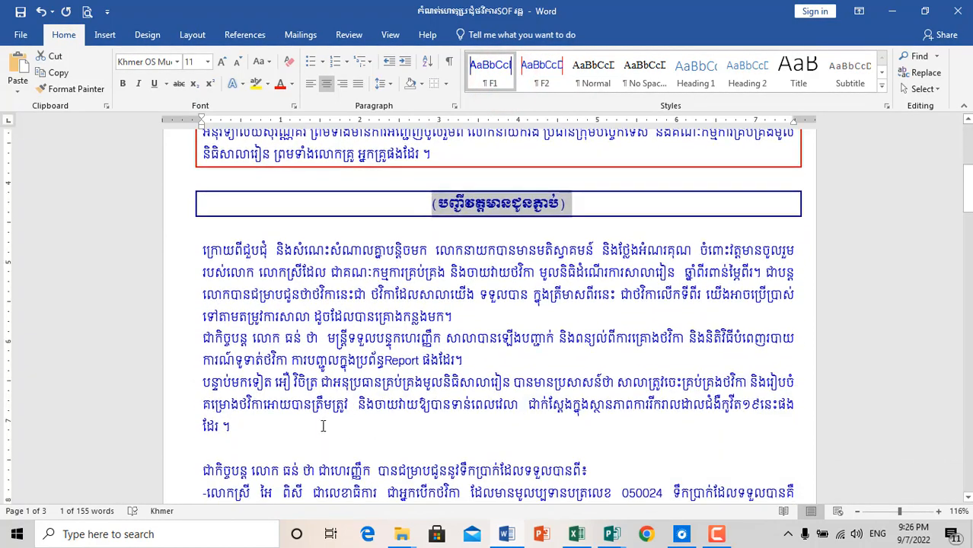
left_click_drag(253, 424, 208, 253)
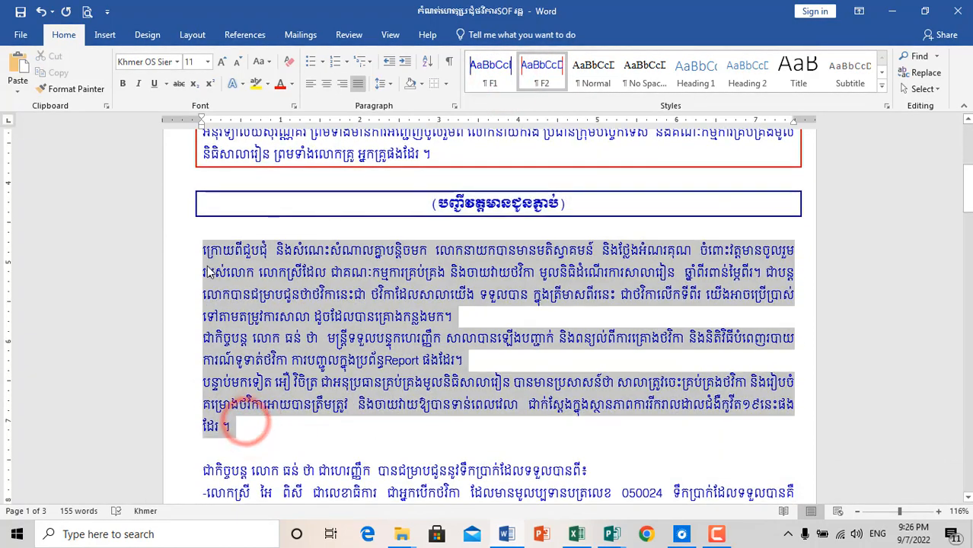
left_click(541, 72)
left_click(558, 364)
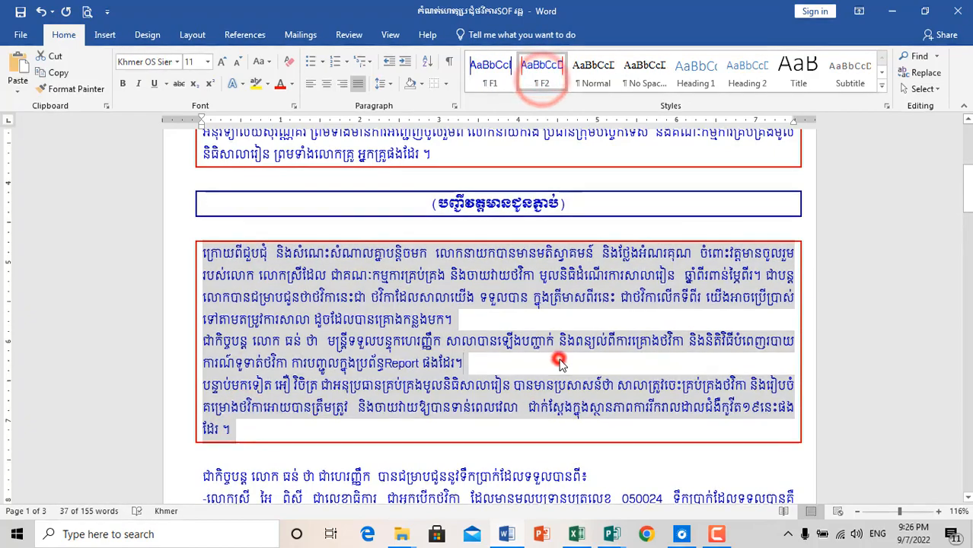
Close the current document without saving its changes.
scroll(590, 385, "down", 2)
scroll(590, 385, "down", 2)
scroll(589, 384, "up", 4)
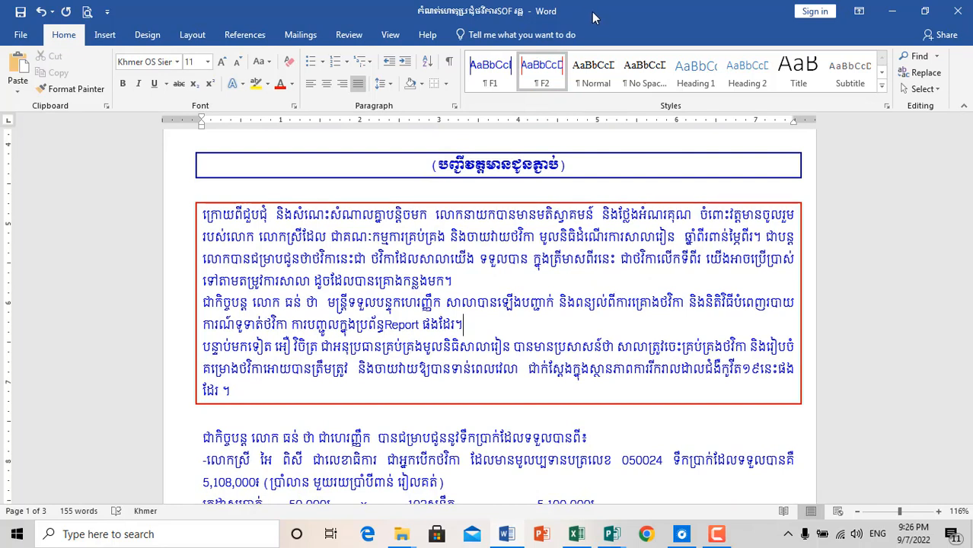
left_click(969, 9)
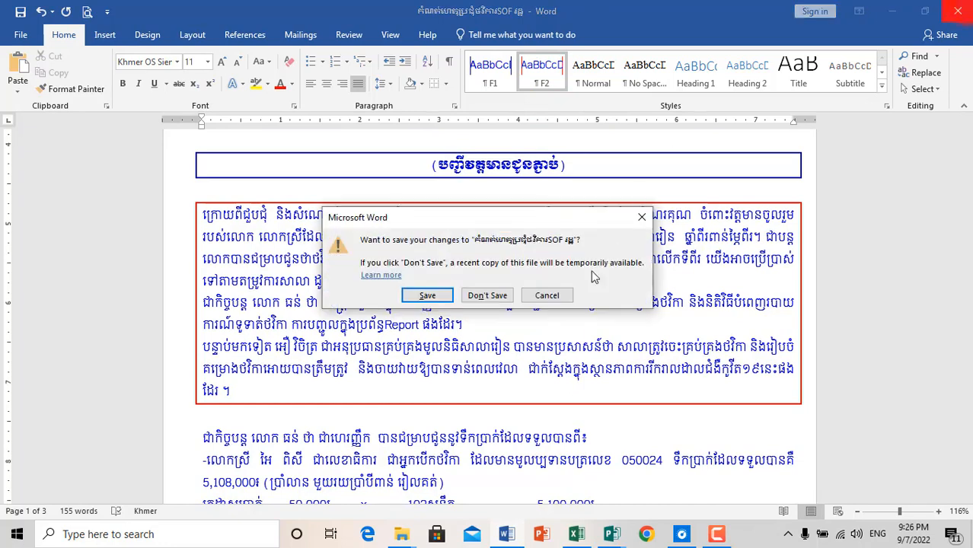
left_click(478, 295)
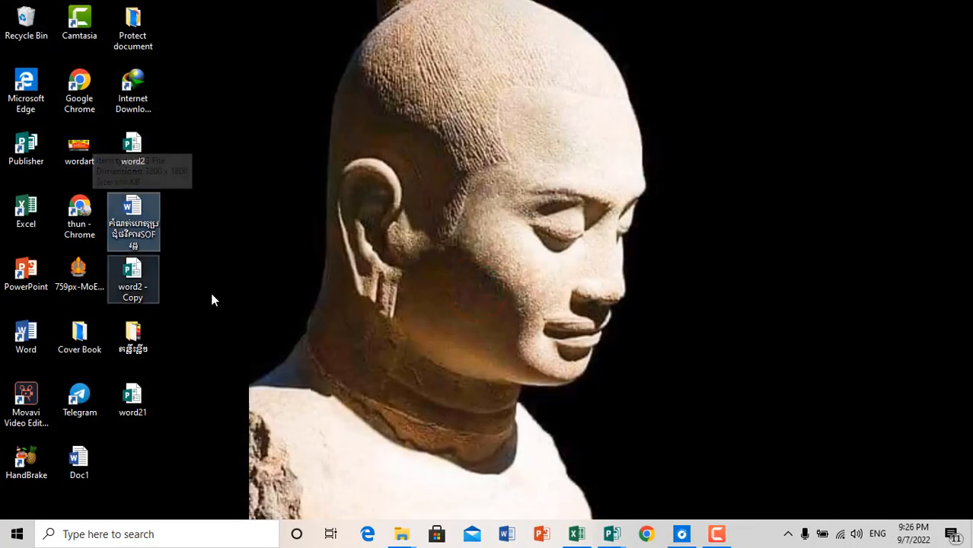
left_click(79, 467)
double_click(79, 467)
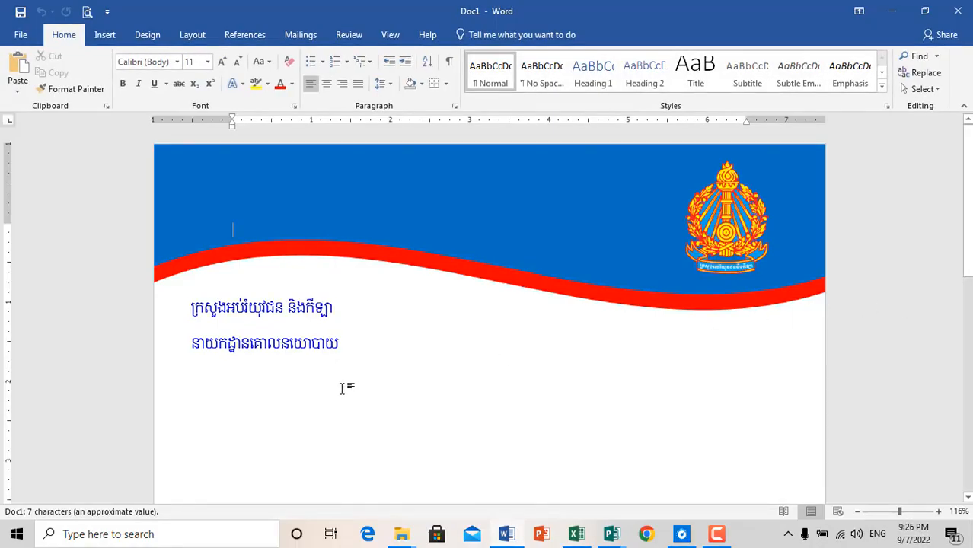
scroll(341, 389, "down", 3)
left_click(958, 11)
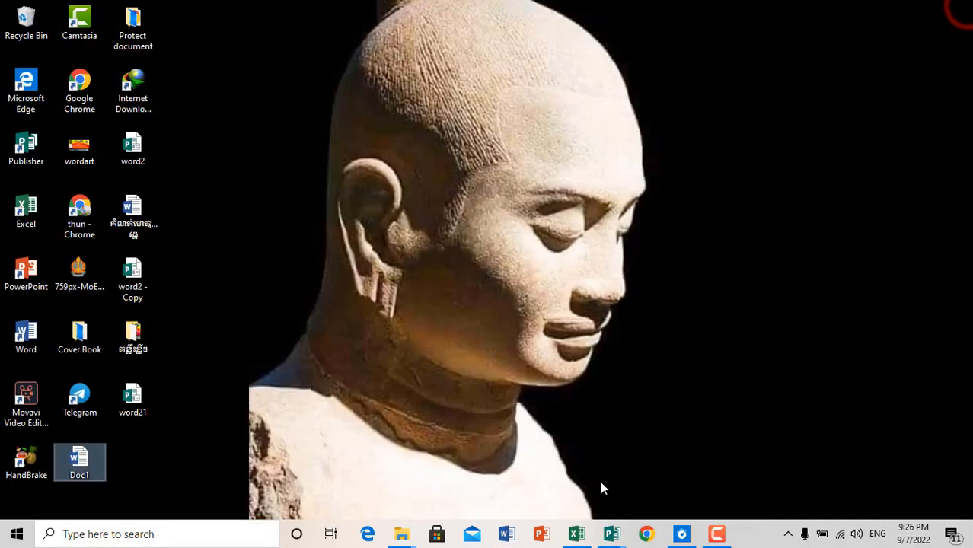
left_click(402, 534)
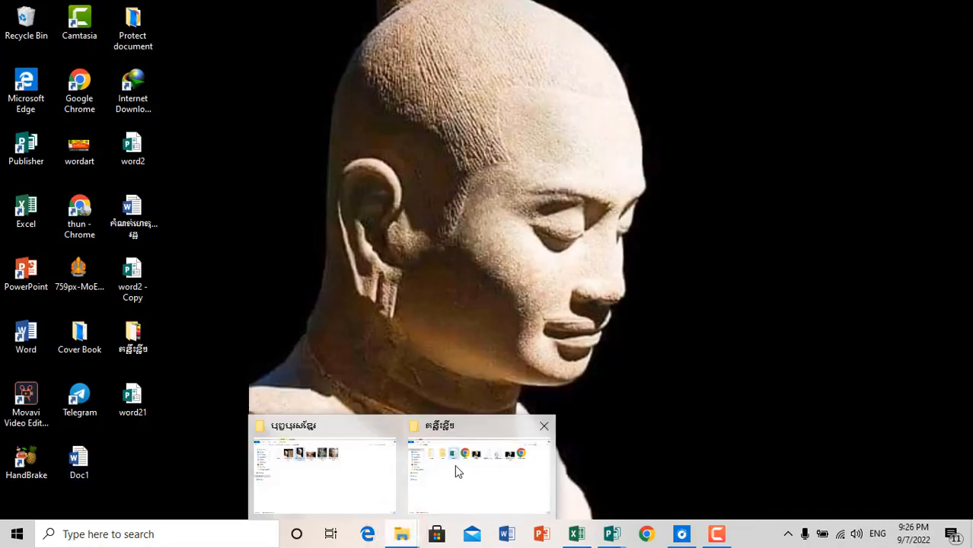
left_click(456, 467)
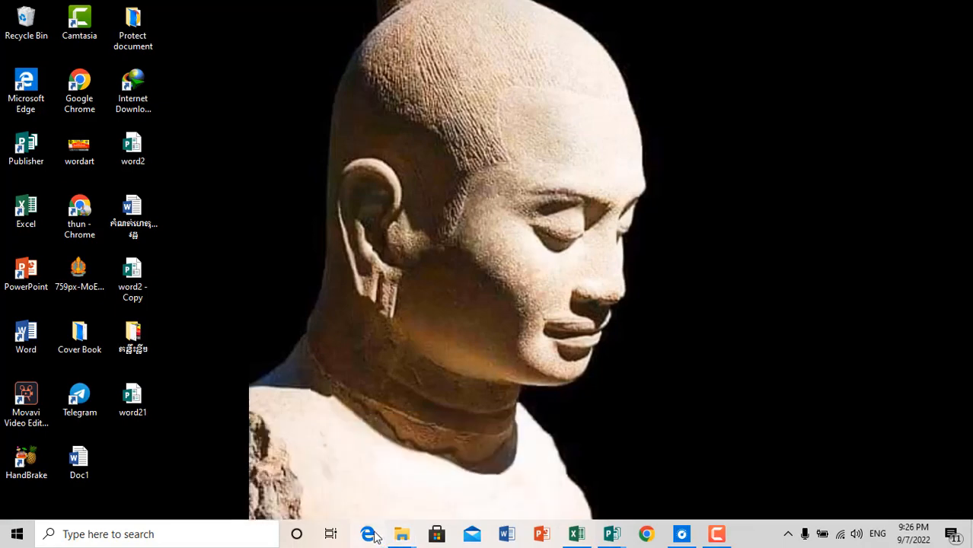
Switch to File Explorer and open the recent Word minutes document whose name contains 99_09.
key("super+e")
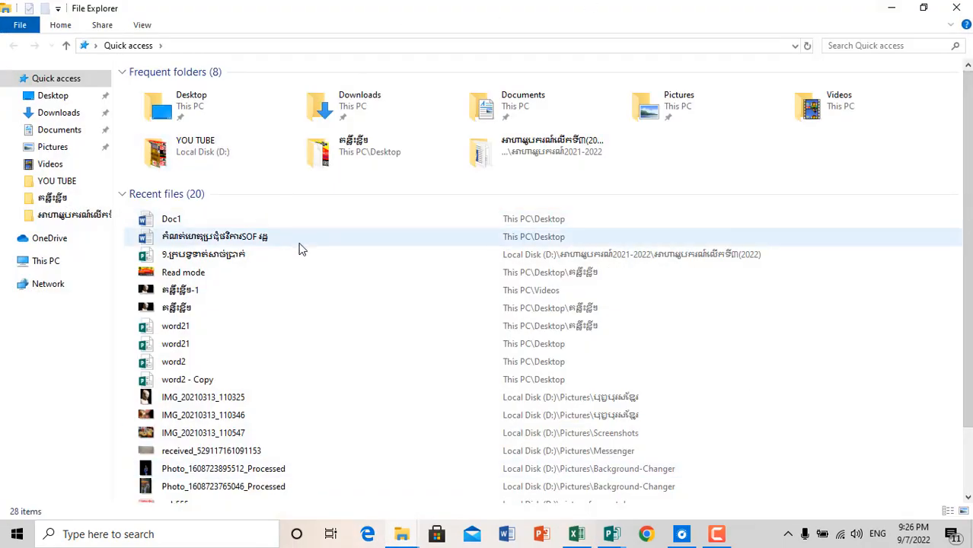
scroll(368, 430, "down", 1)
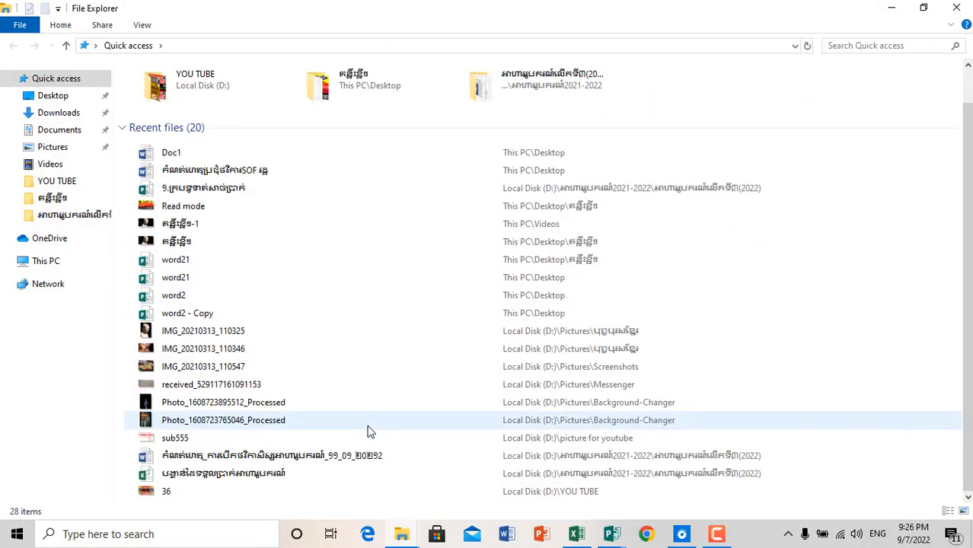
double_click(301, 457)
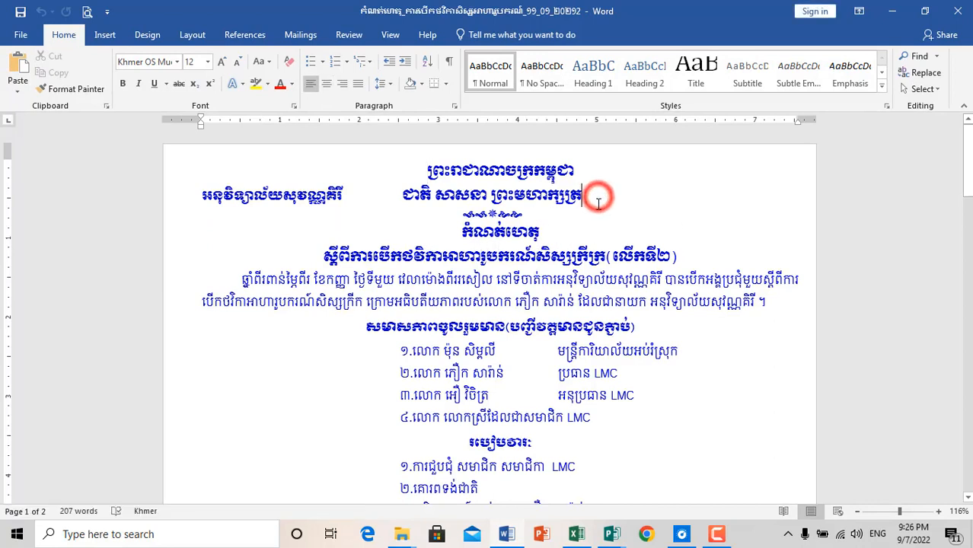
Insert a blank line after the national motto line, the ornament, the two-line title and the opening paragraph.
key("Return")
left_click(554, 239)
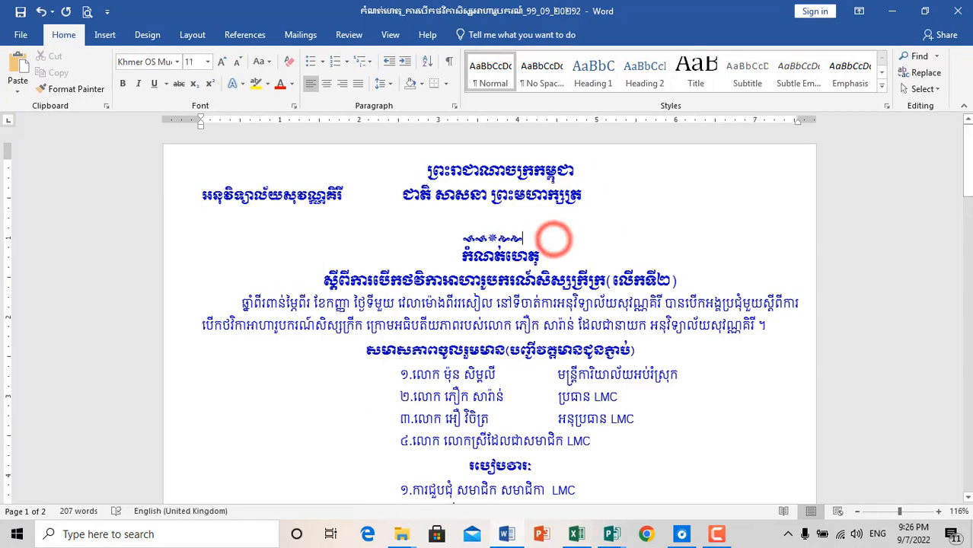
key("Return")
left_click(674, 302)
key("Return")
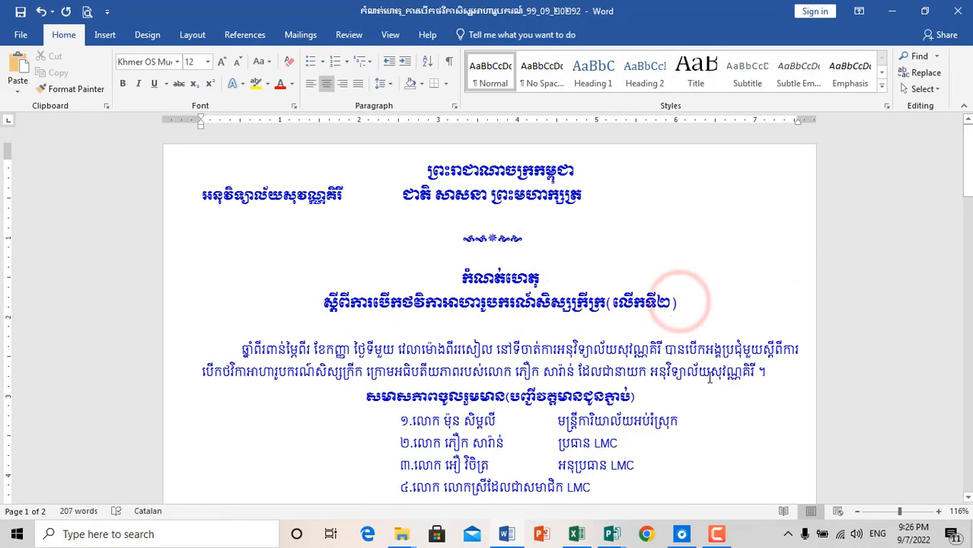
left_click(771, 373)
key("Return")
Insert a blank line below the attendee heading and another below the agenda heading.
scroll(719, 398, "down", 3)
scroll(712, 381, "down", 3)
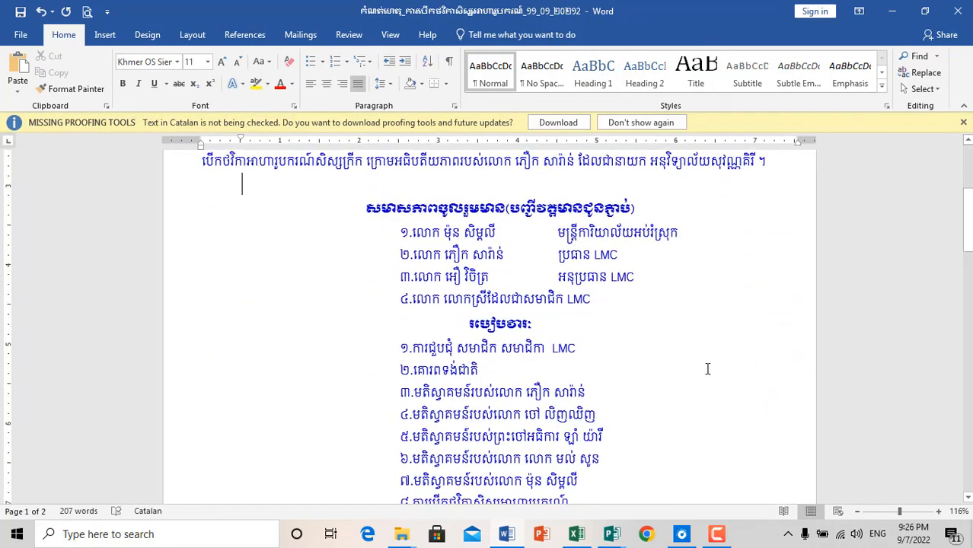
left_click(657, 206)
key("Return")
left_click(553, 343)
key("Return")
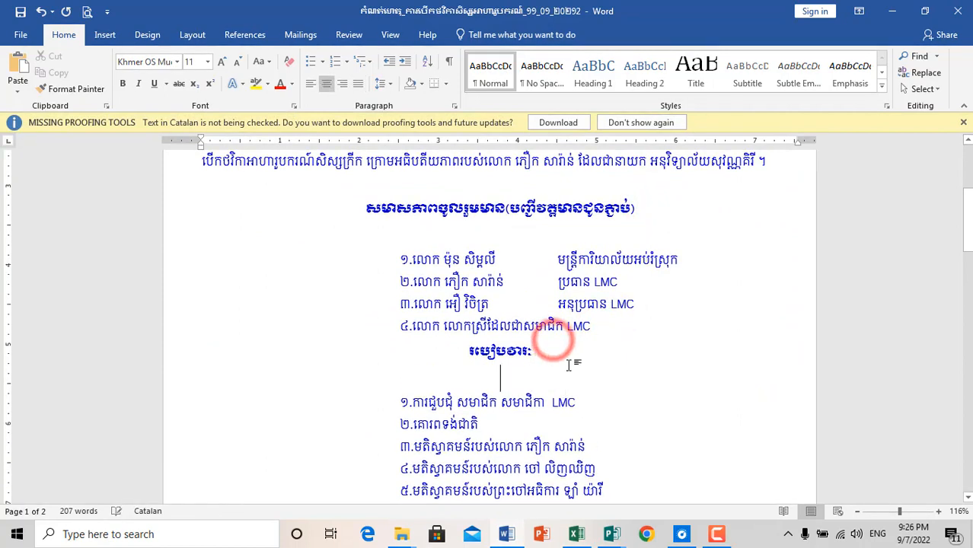
Insert a blank line above the agenda heading and below its ninth item, and dismiss the missing proofing tools notice.
scroll(606, 326, "down", 6)
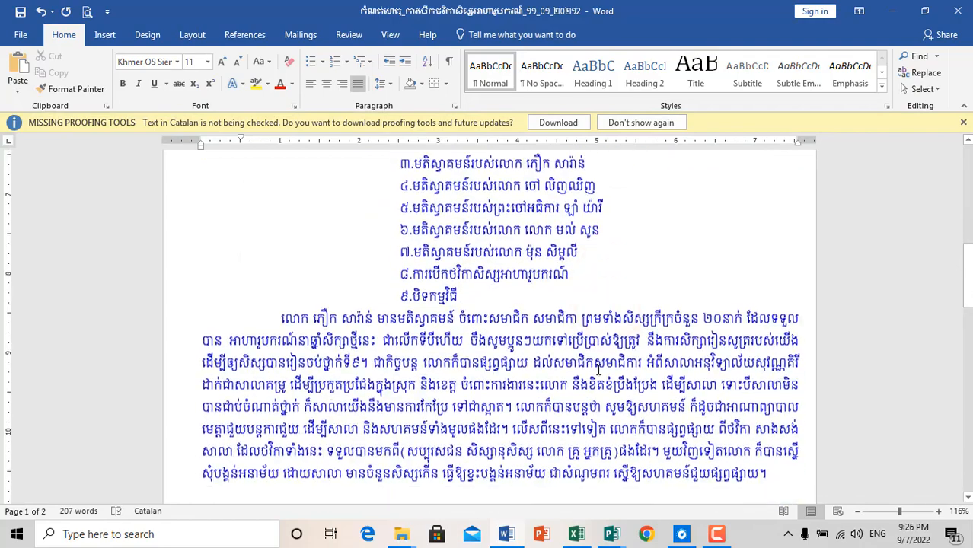
left_click(474, 295)
key("Return")
scroll(474, 295, "down", 10)
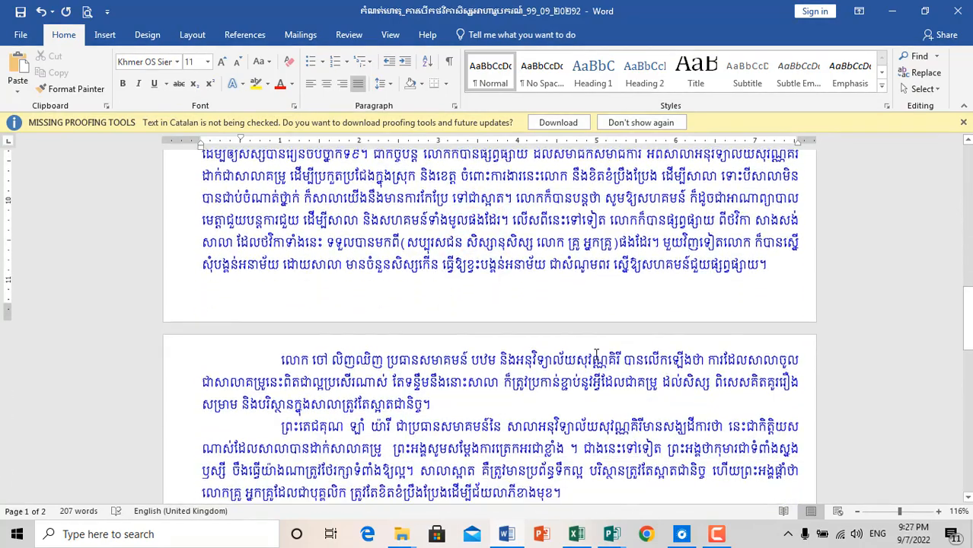
scroll(593, 355, "down", 4)
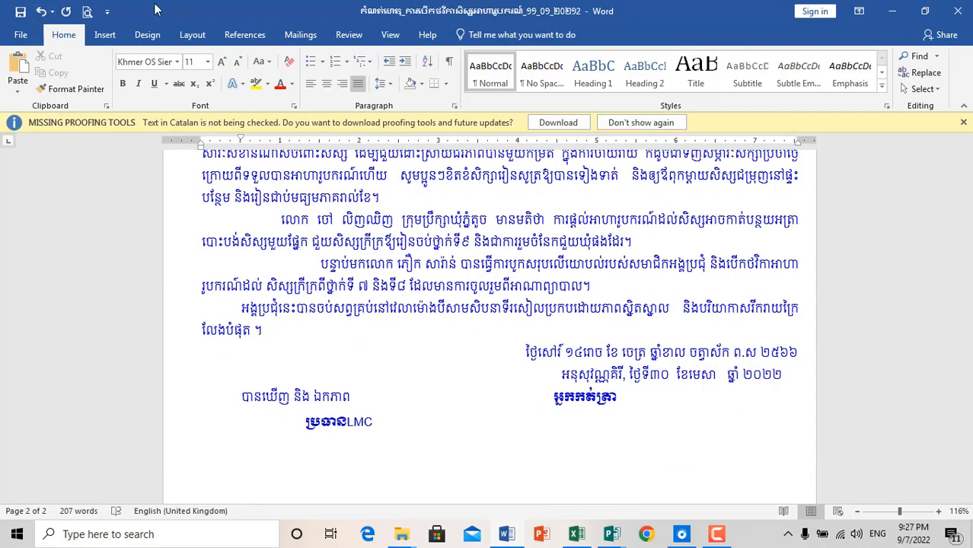
left_click(961, 120)
Select the first two header lines of the document and frame them with a ½ pt Box border applied to Paragraph.
scroll(685, 269, "up", 12)
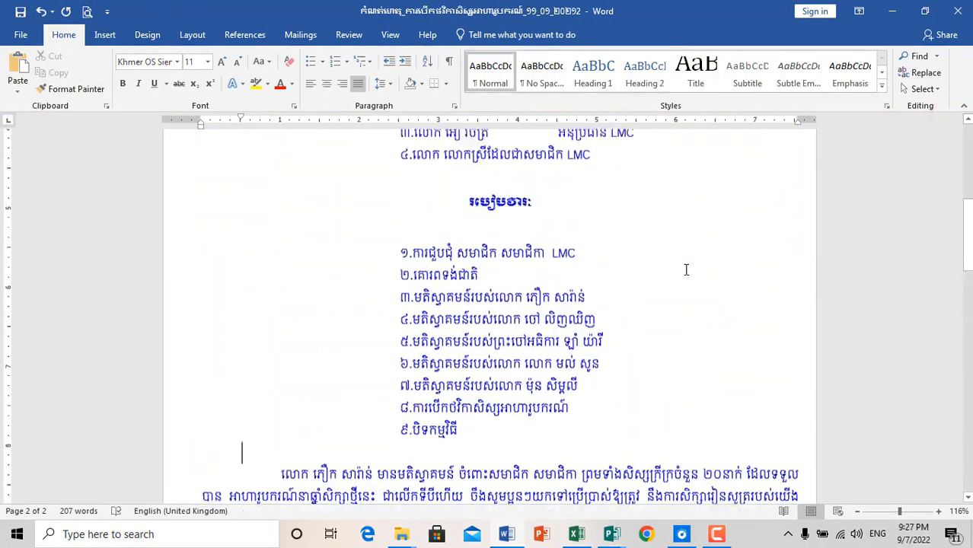
scroll(685, 270, "up", 8)
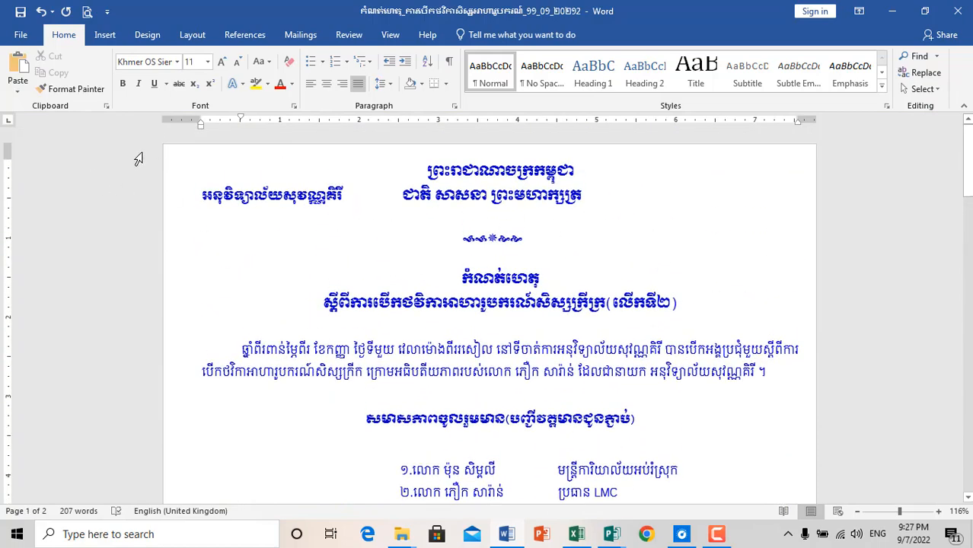
left_click_drag(140, 167, 141, 195)
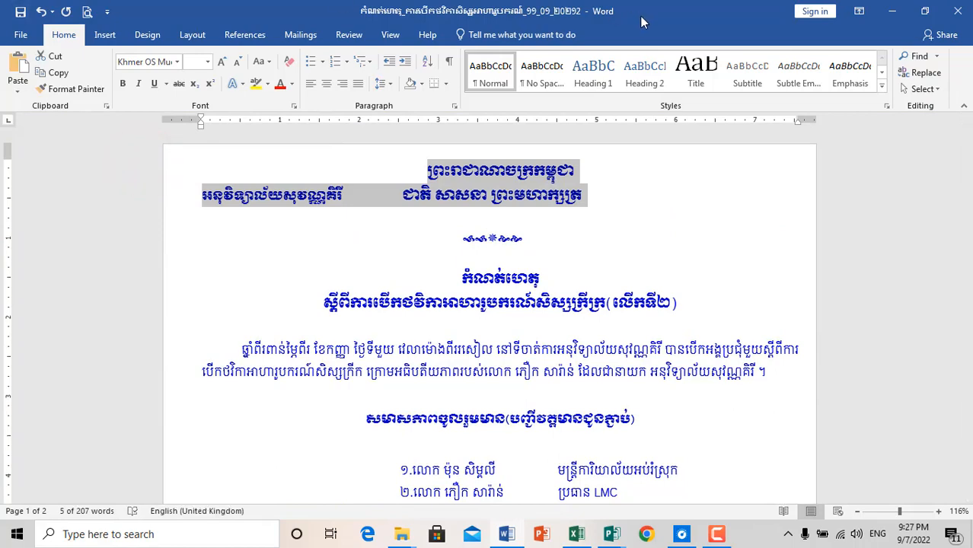
left_click(448, 83)
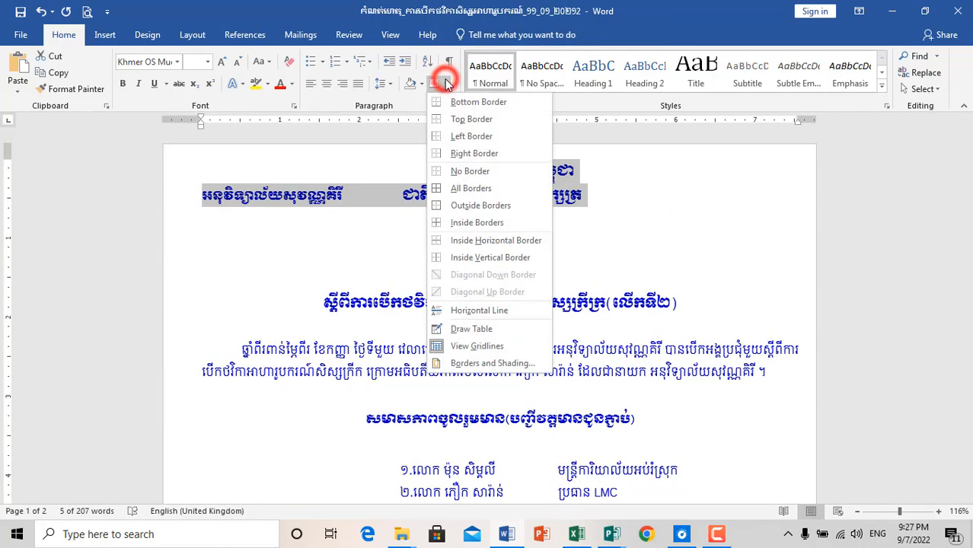
left_click(492, 364)
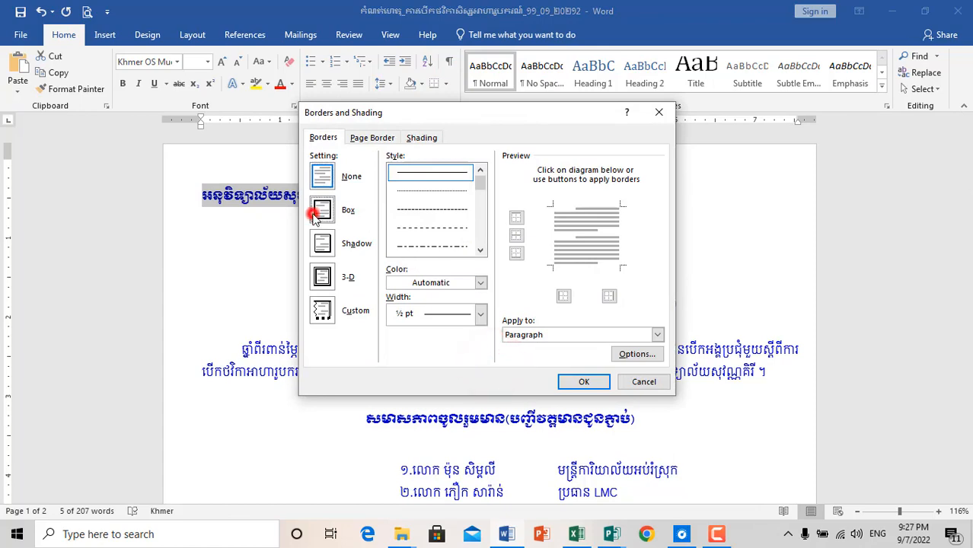
left_click(316, 215)
left_click(583, 381)
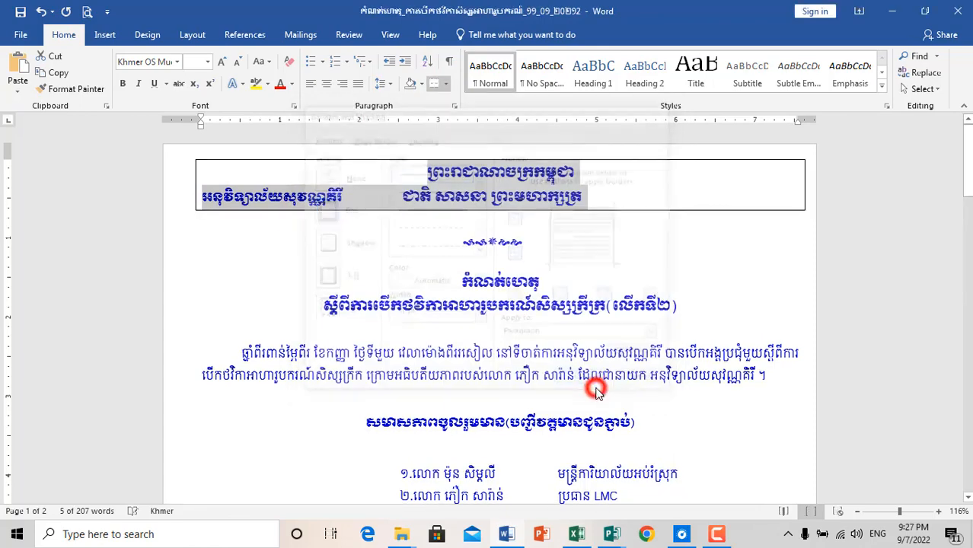
left_click(555, 271)
Save the framed header lines' formatting as a new style named A1.
left_click(550, 196)
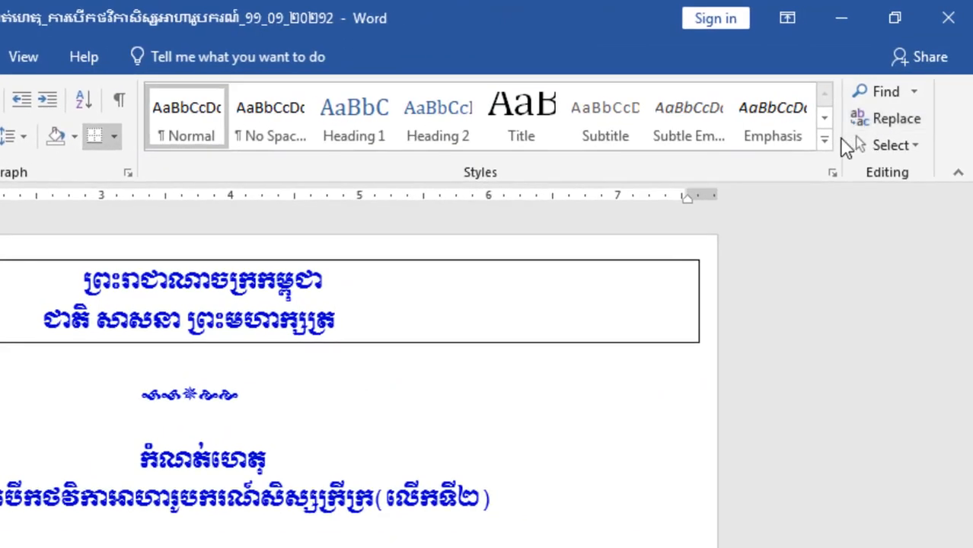
left_click(823, 142)
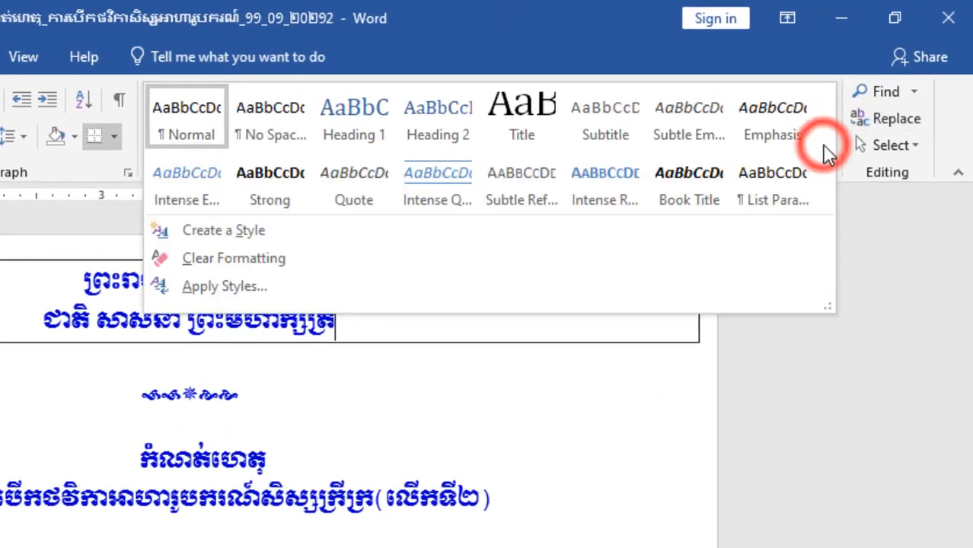
left_click(319, 283)
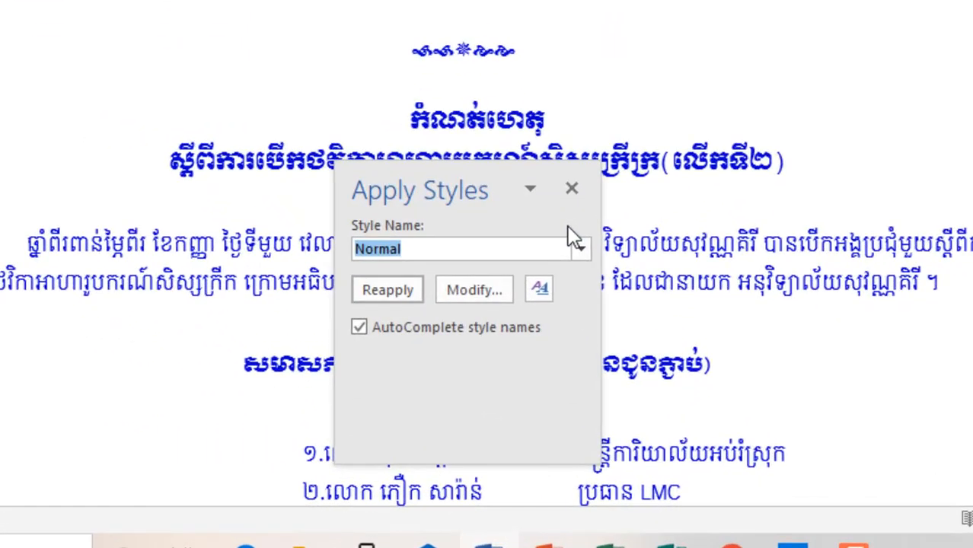
type("A1")
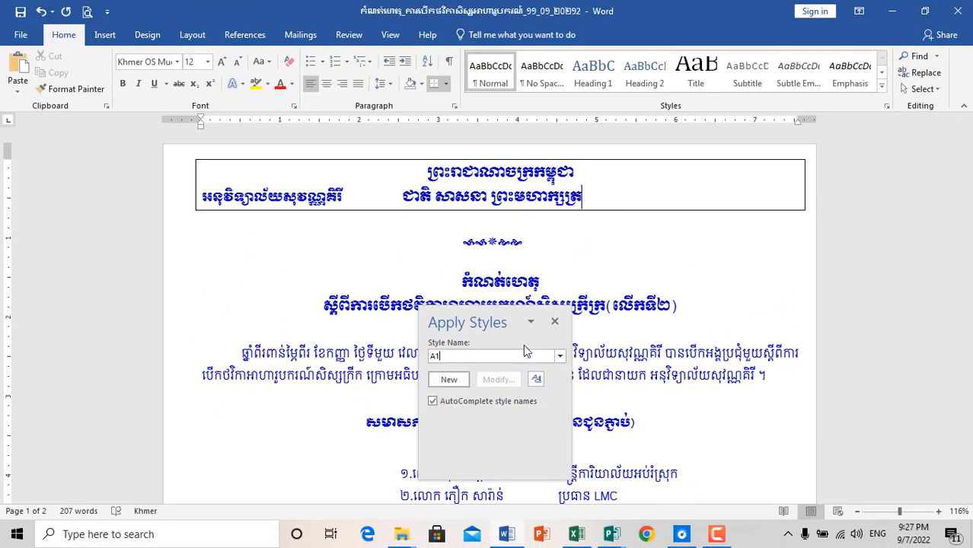
key("Return")
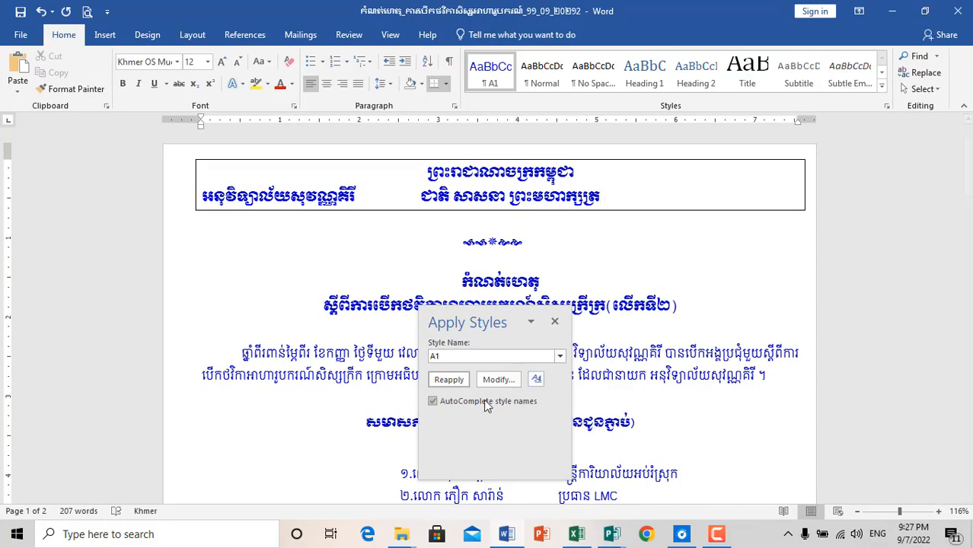
left_click(555, 322)
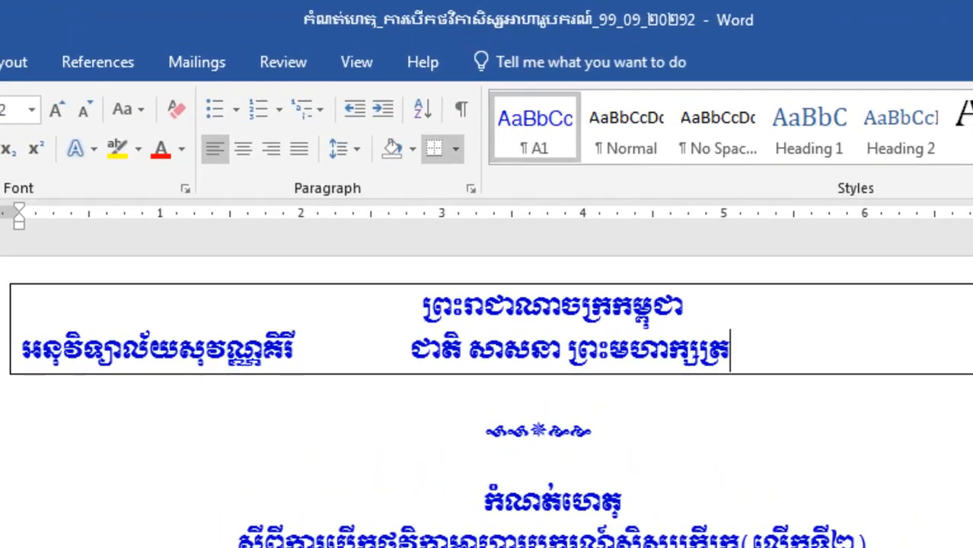
Select the opening paragraph below the two-line title and frame it with a ½ pt Box border applied to Paragraph.
triple_click(231, 524)
left_click(49, 507)
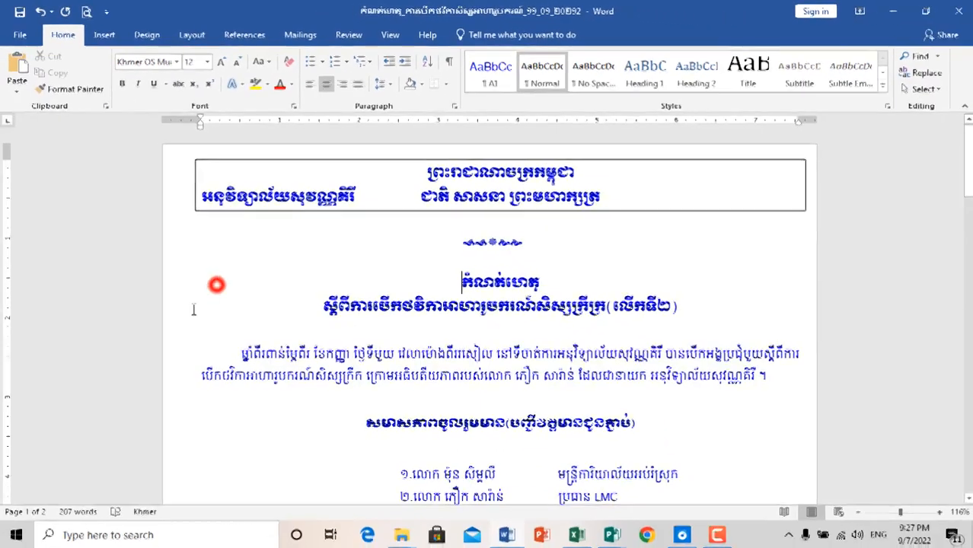
left_click_drag(159, 349, 153, 395)
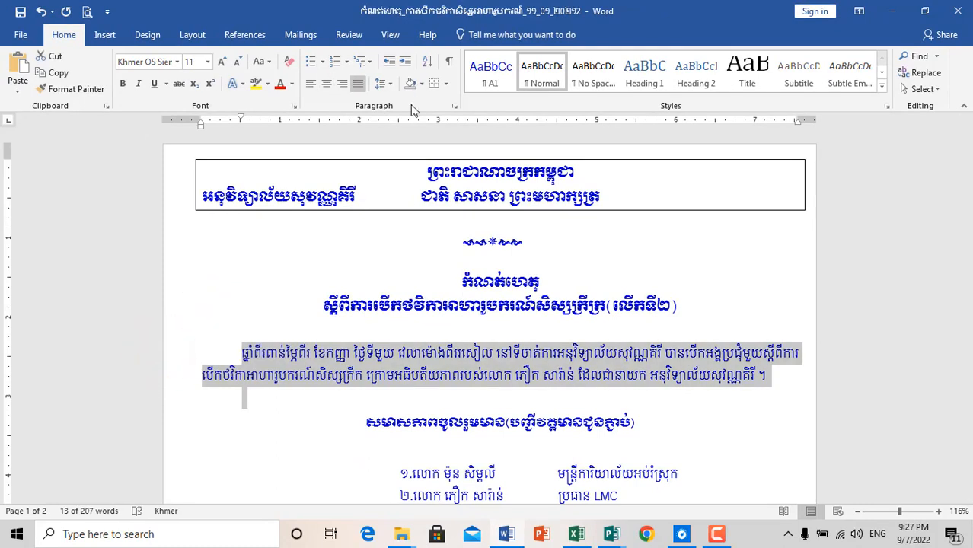
left_click(293, 380)
double_click(146, 348)
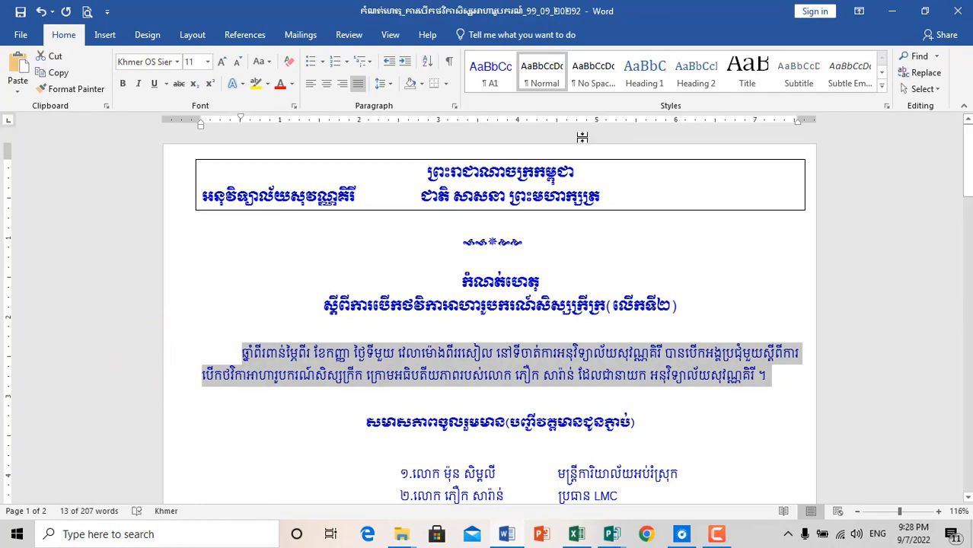
left_click(447, 85)
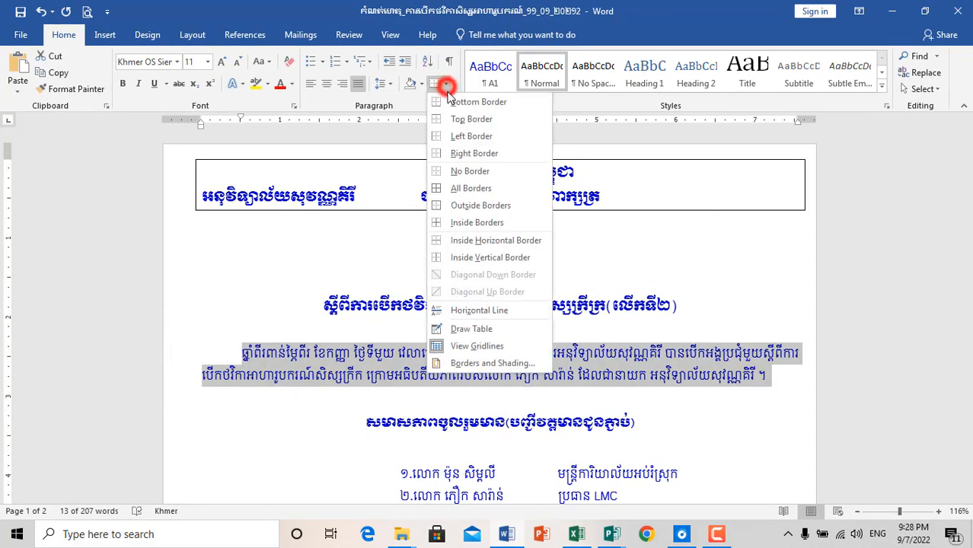
left_click(494, 363)
left_click(321, 209)
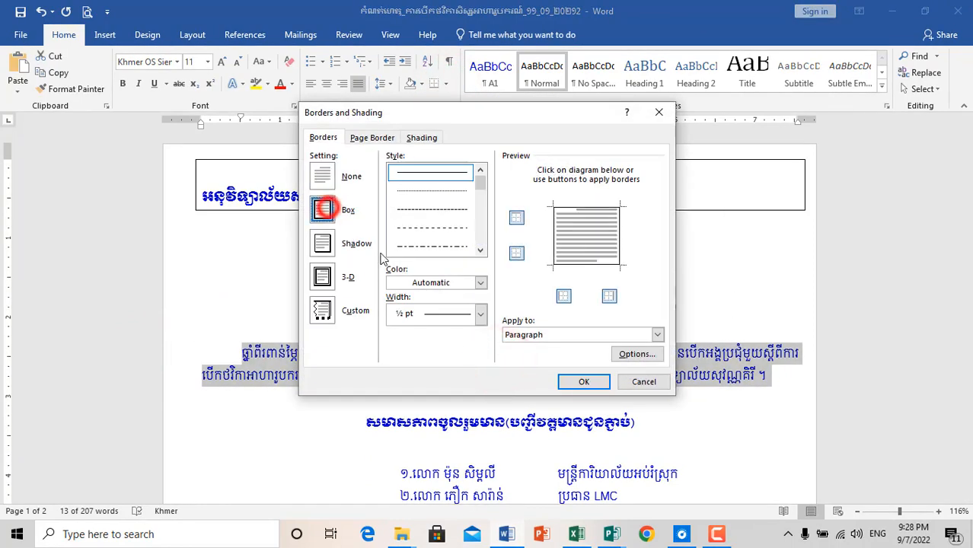
left_click(572, 382)
left_click(698, 376)
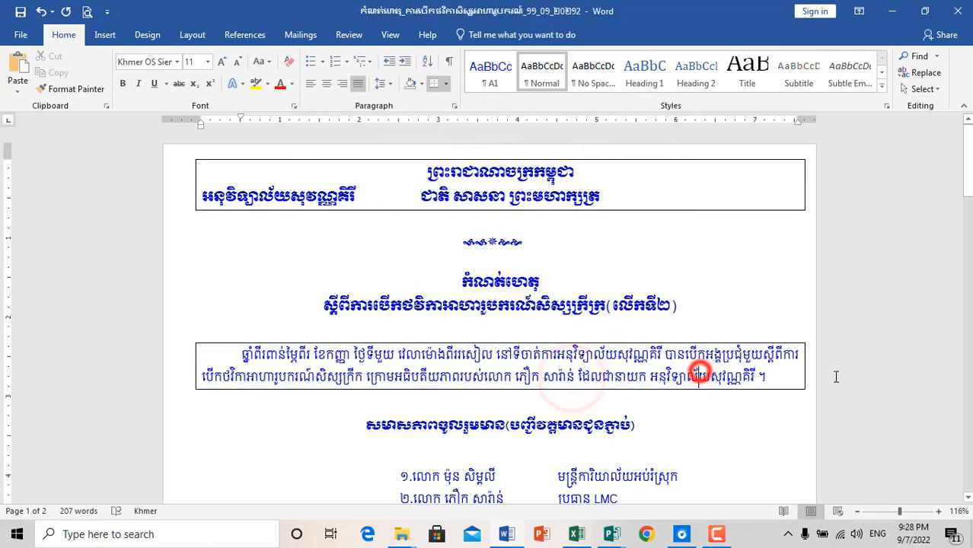
Save the framed opening paragraph's formatting as a new style named A2.
scroll(780, 375, "down", 1)
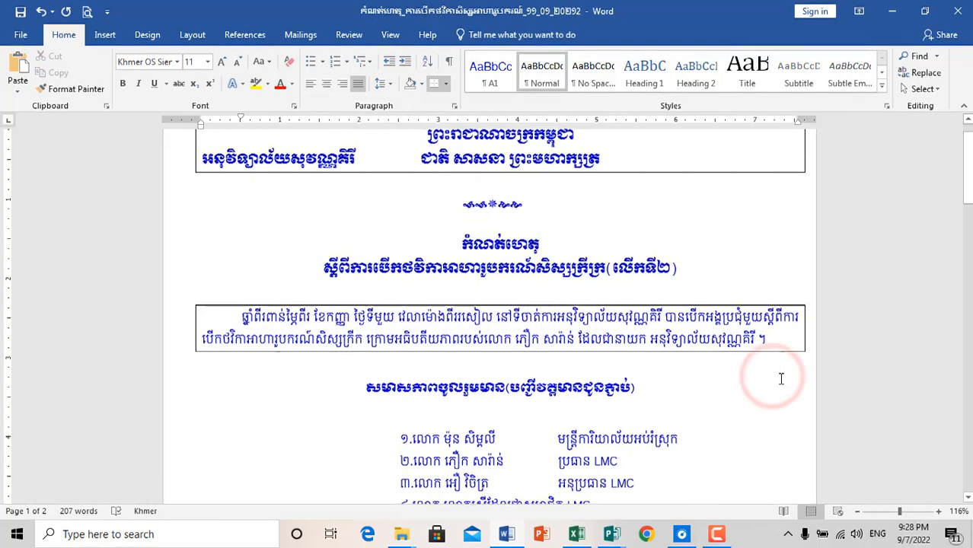
left_click(883, 89)
left_click(540, 216)
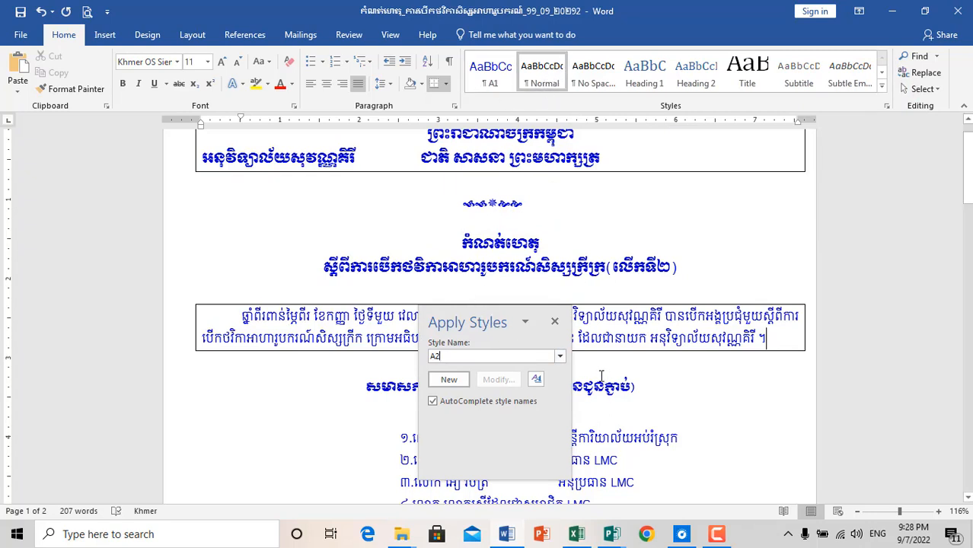
type("A2")
key("Return")
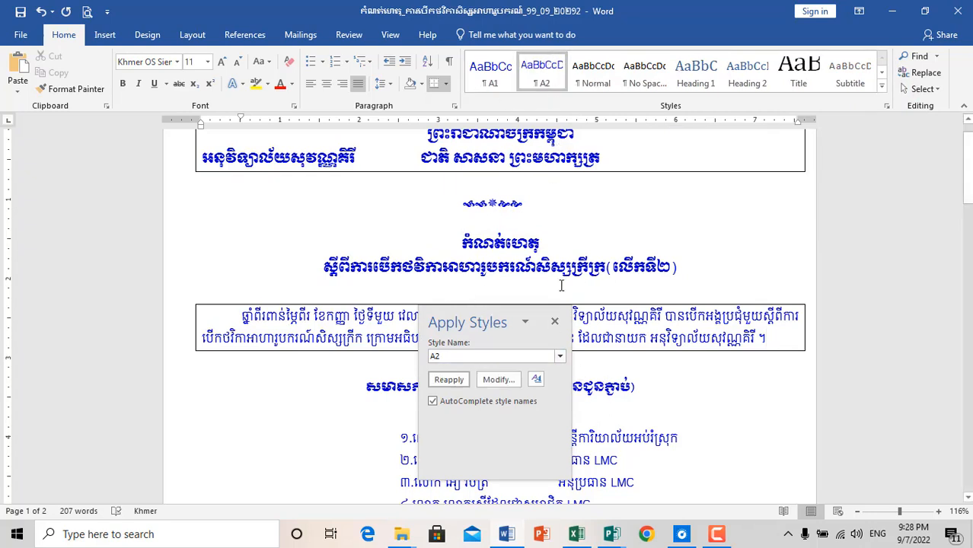
left_click(554, 321)
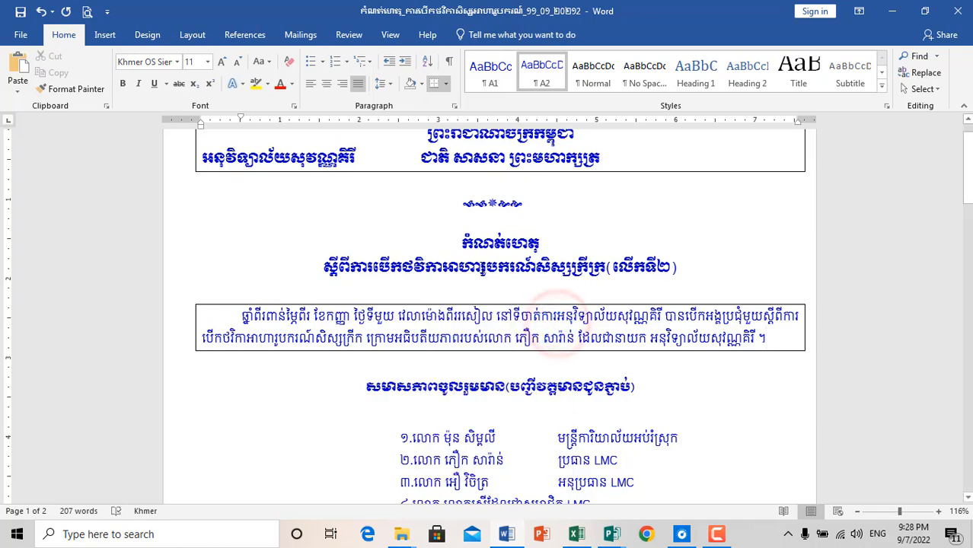
Apply style A1 to both lines of the document title.
scroll(514, 248, "up", 2)
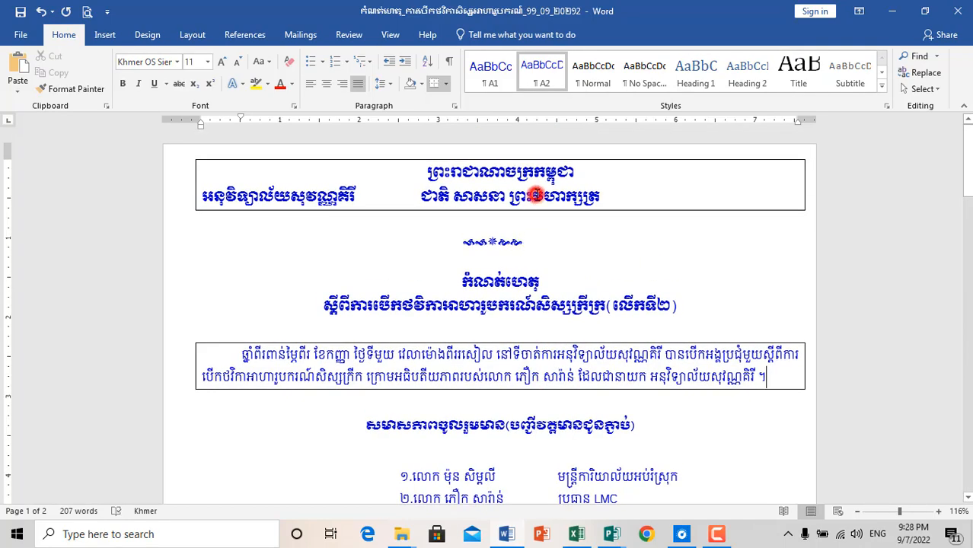
left_click(537, 196)
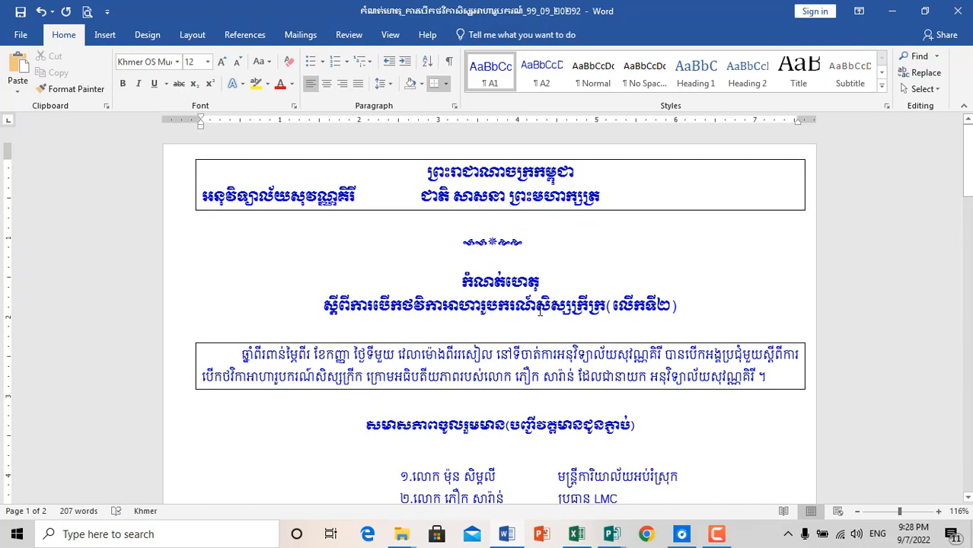
left_click(539, 311)
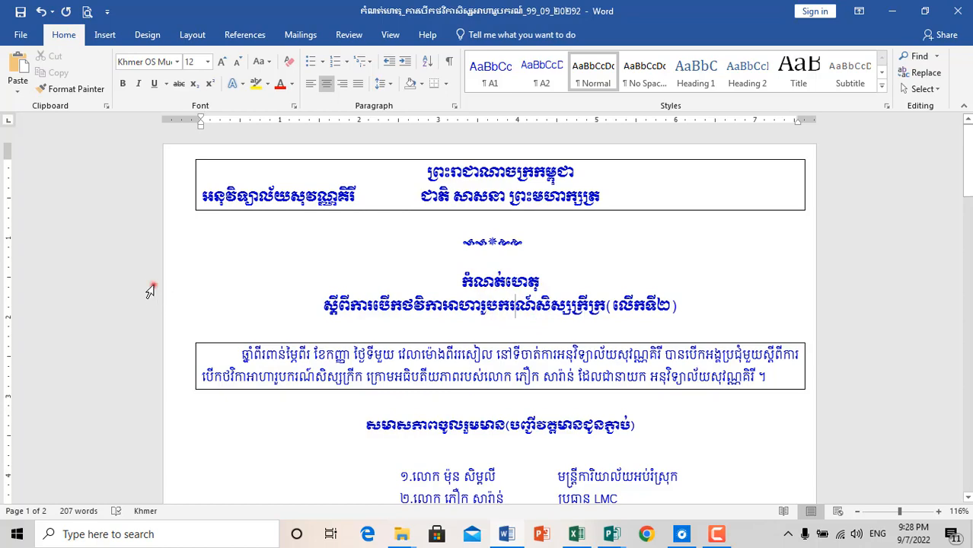
left_click_drag(150, 292, 153, 311)
left_click(489, 85)
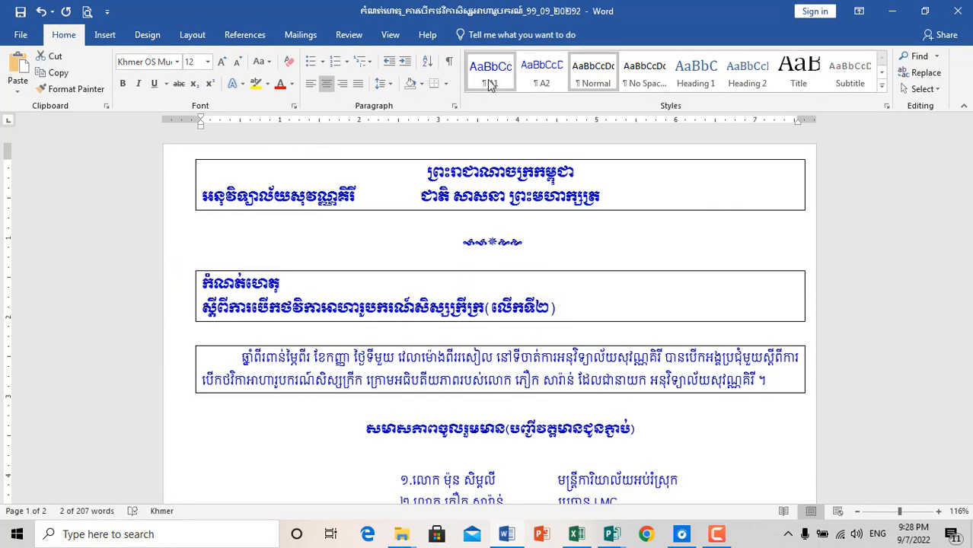
left_click(448, 306)
Apply style A1 to the attendee heading and style A2 to the four-item attendee list below it.
scroll(663, 313, "down", 2)
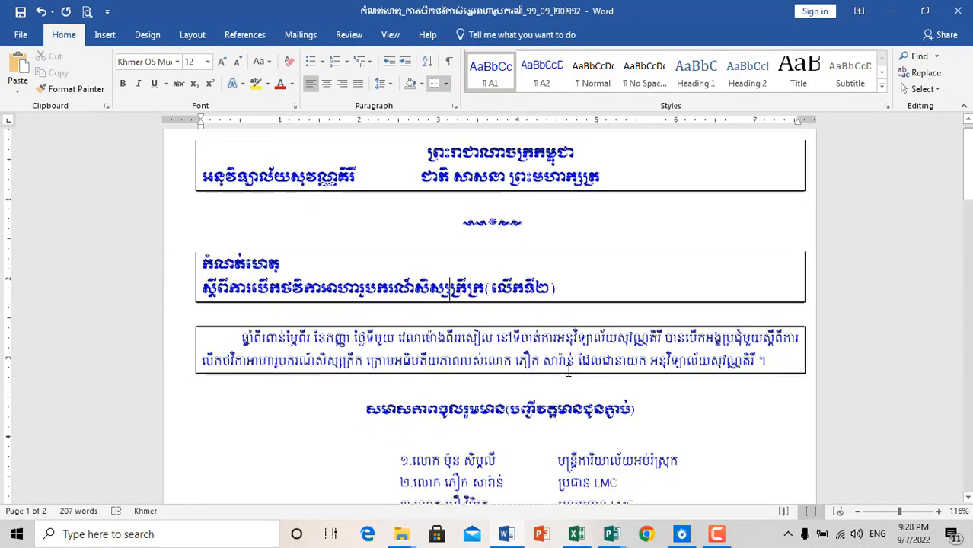
left_click(510, 350)
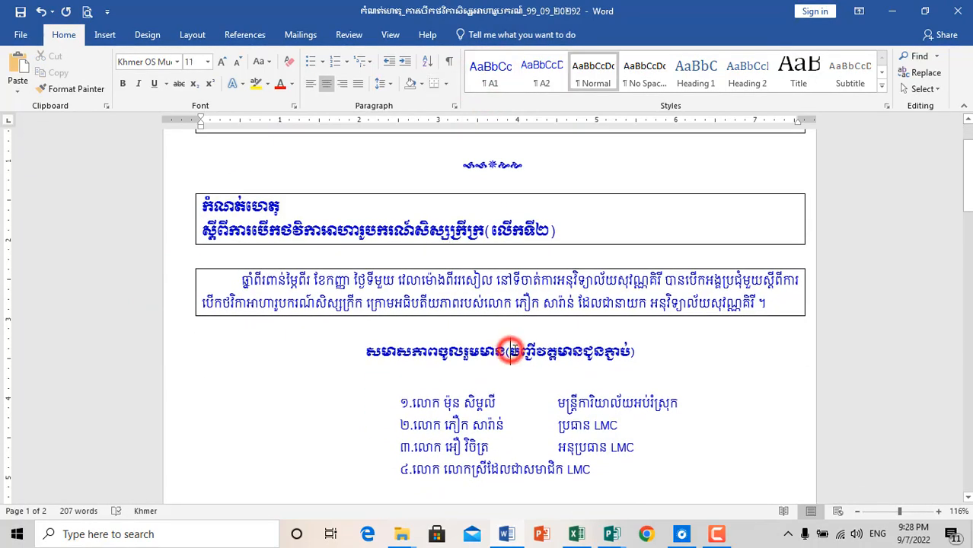
left_click(156, 351)
left_click(491, 72)
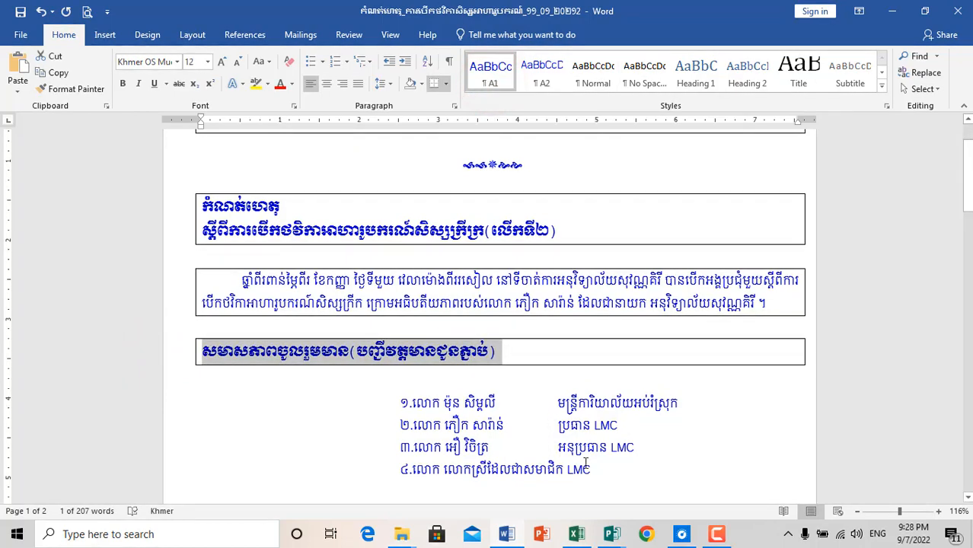
left_click_drag(600, 473, 390, 401)
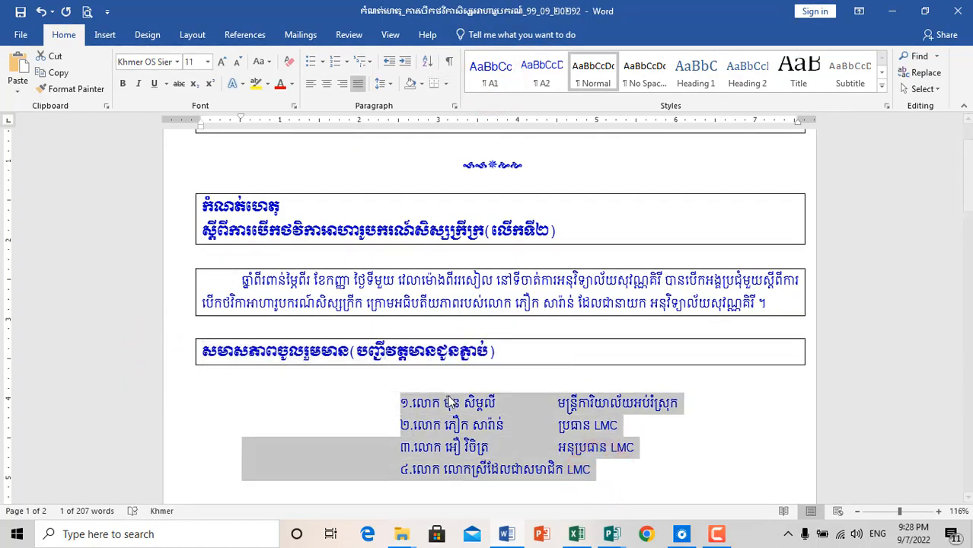
scroll(471, 358, "down", 2)
left_click(541, 72)
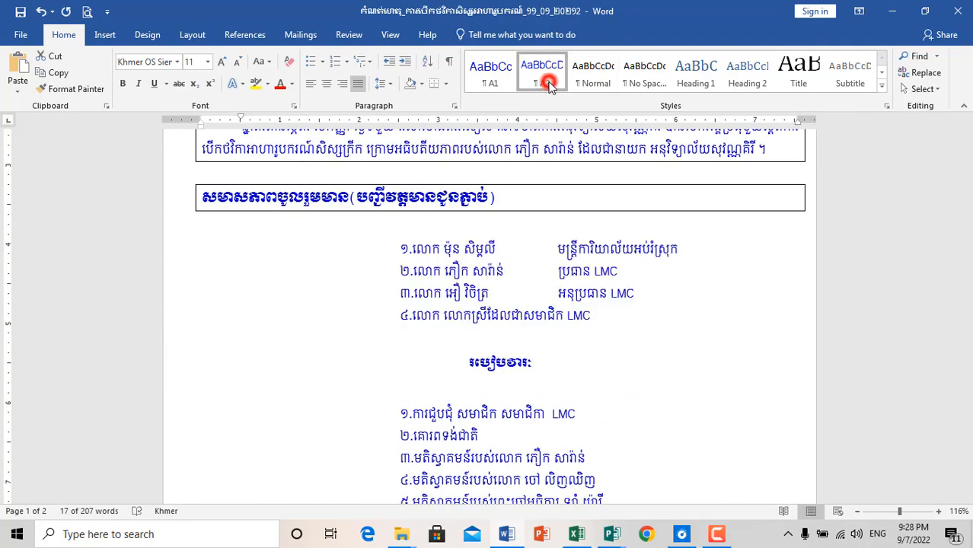
left_click(608, 323)
Apply style A2 to the nine agenda items and style A1 to the agenda heading.
scroll(609, 323, "down", 3)
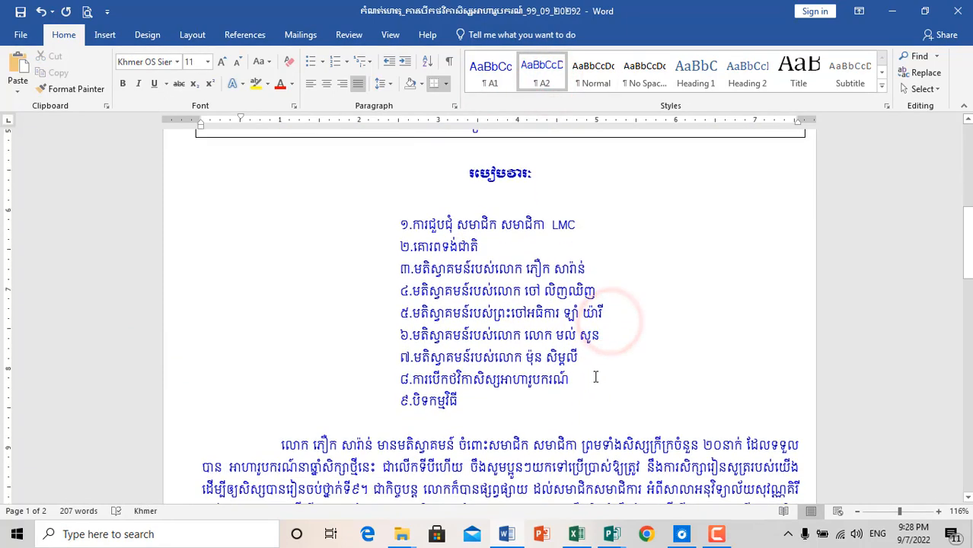
left_click_drag(499, 406, 401, 223)
left_click(542, 70)
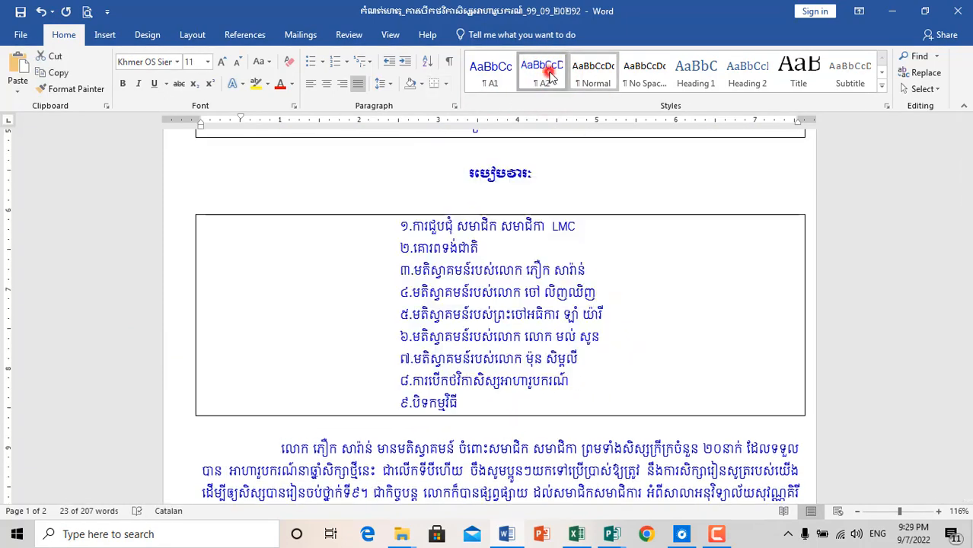
left_click(576, 180)
double_click(576, 180)
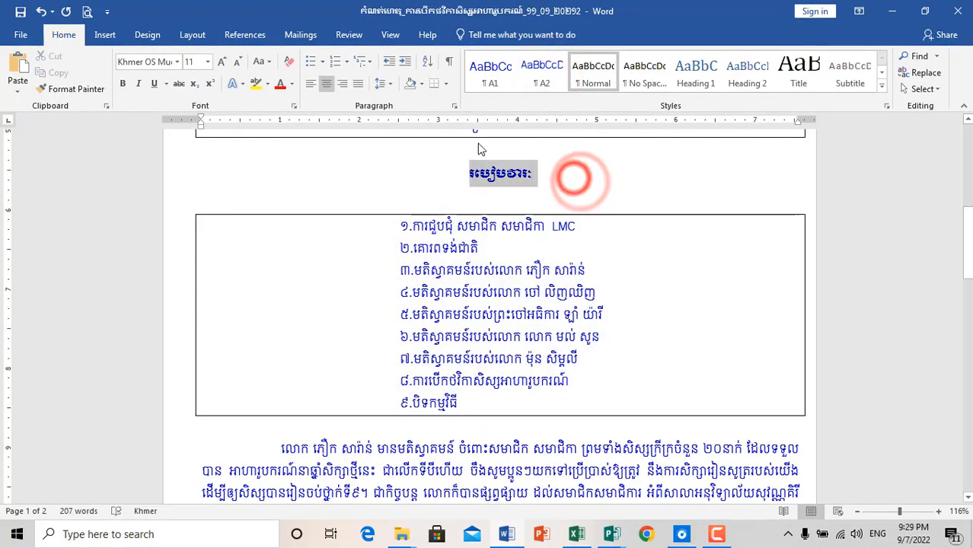
left_click(493, 85)
left_click(582, 192)
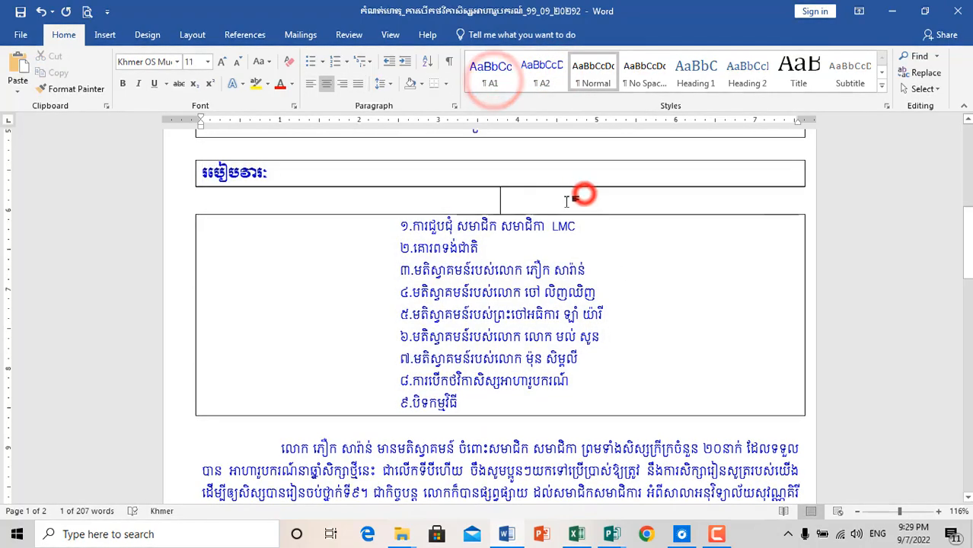
Create a new centred style based on A1 from the agenda heading, keeping the suggested name.
left_click(525, 175)
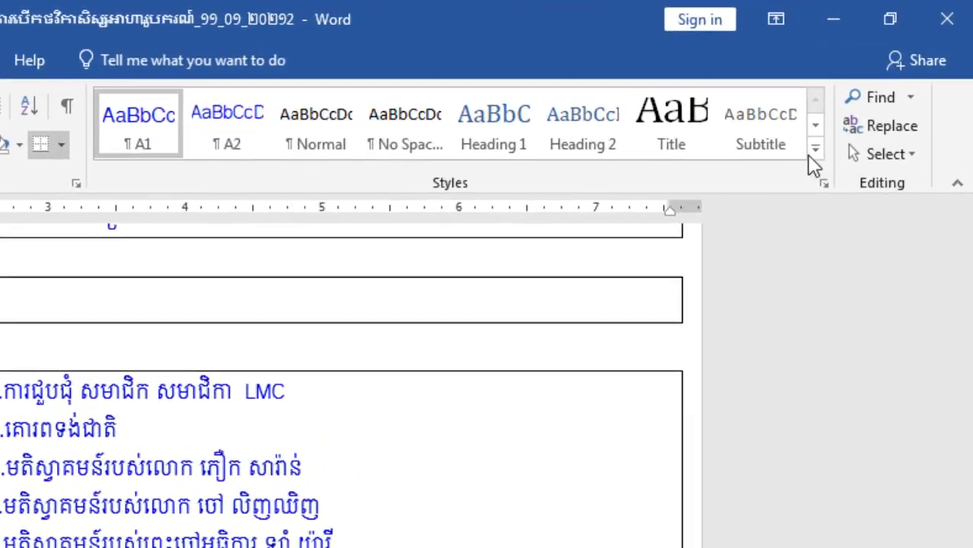
left_click(881, 89)
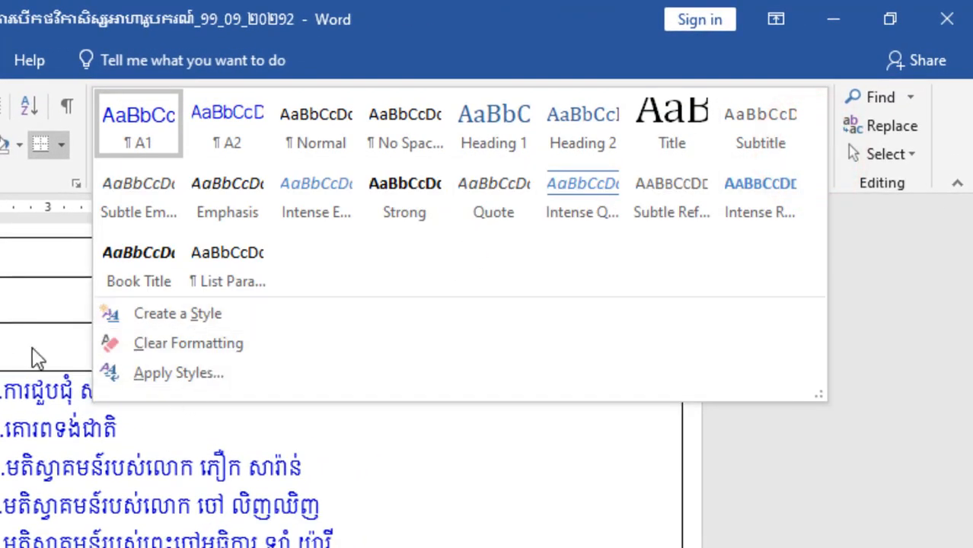
left_click(205, 316)
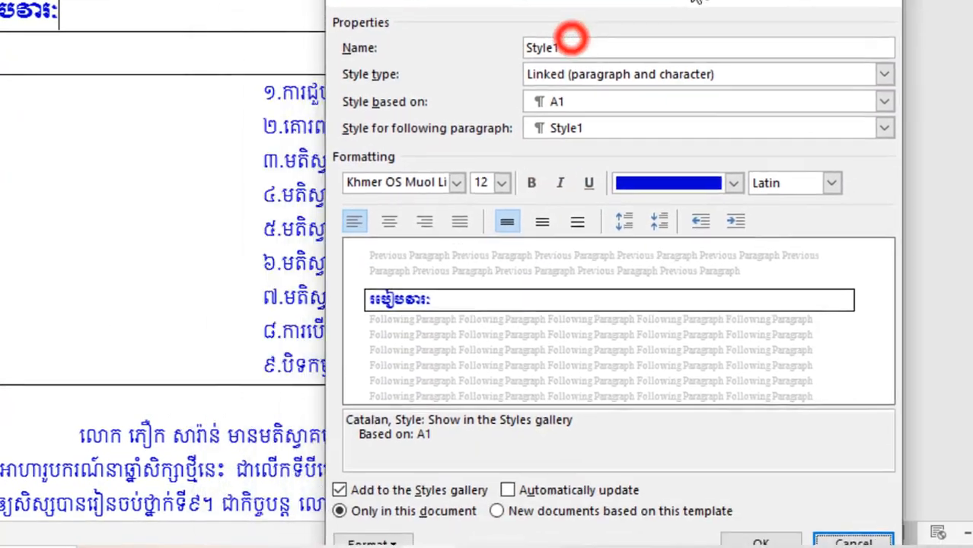
left_click_drag(691, 0, 713, 0)
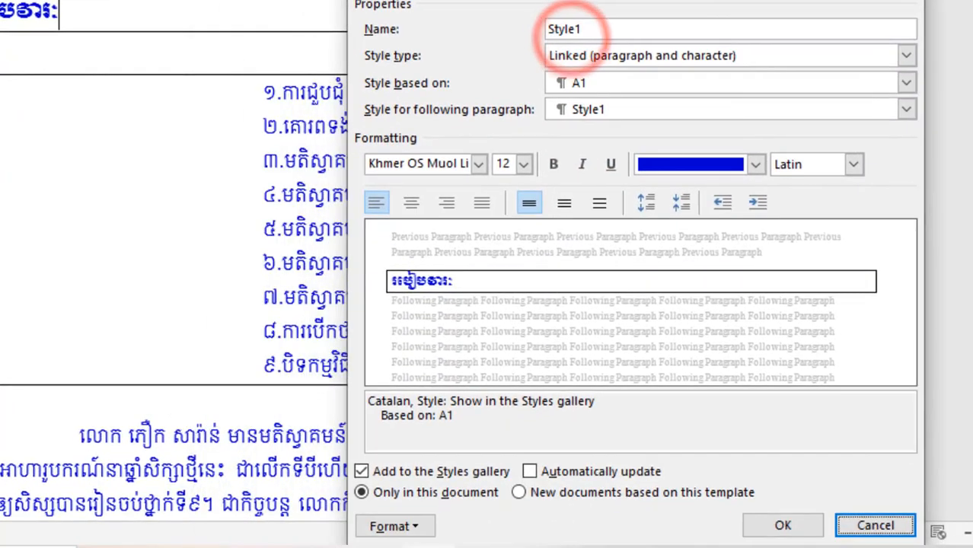
left_click(412, 202)
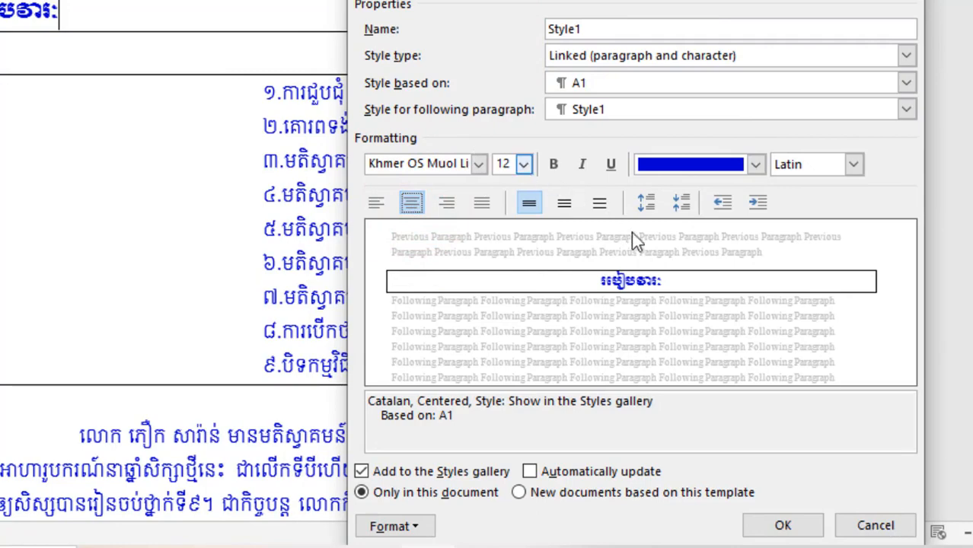
left_click(753, 525)
scroll(558, 212, "up", 1)
scroll(557, 211, "up", 5)
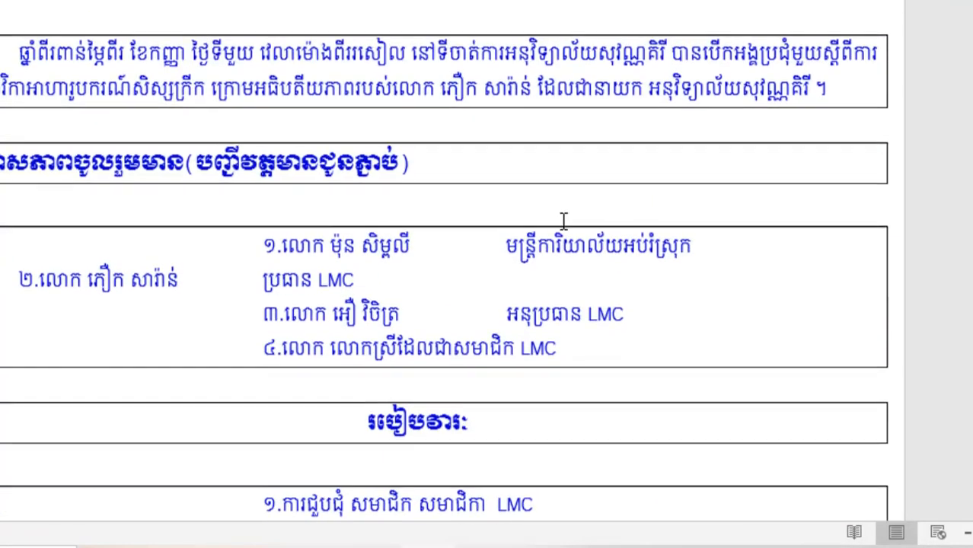
Create a new centred style based on A1 from the attendee heading, keeping the suggested name Style2.
scroll(456, 261, "up", 4)
left_click(508, 389)
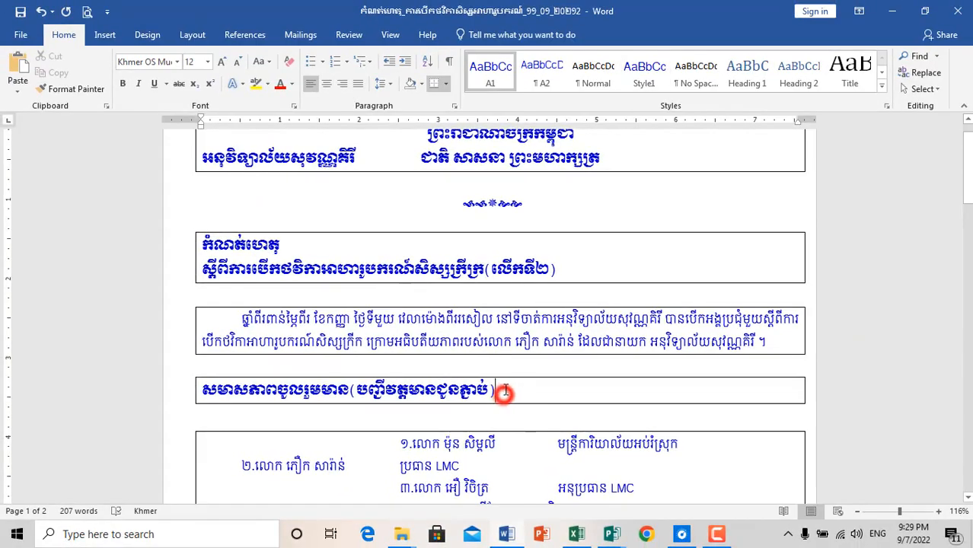
left_click(882, 90)
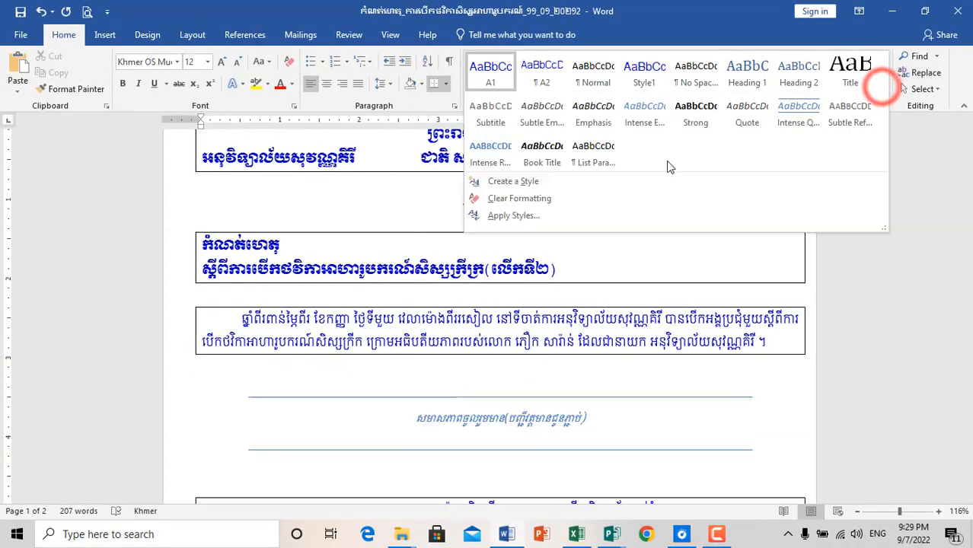
left_click(556, 181)
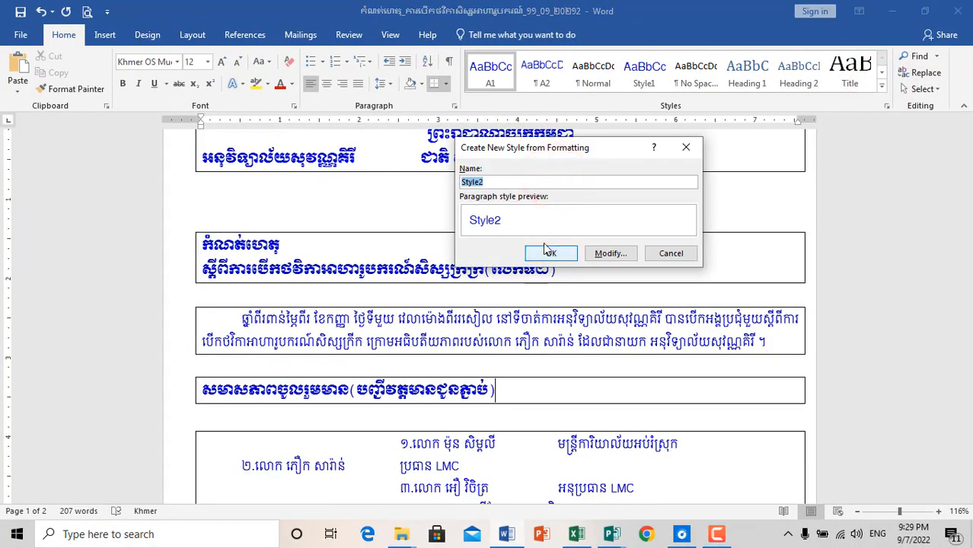
left_click(618, 254)
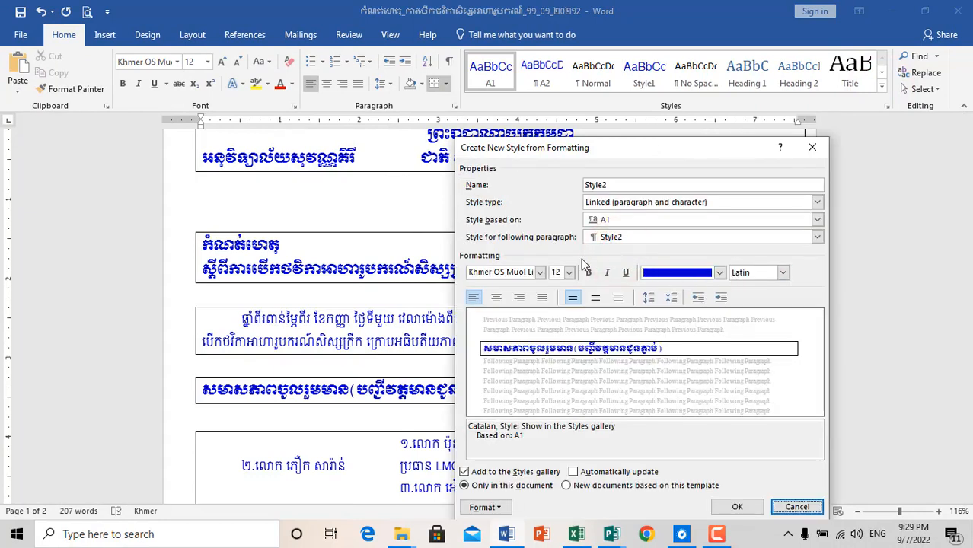
left_click(497, 298)
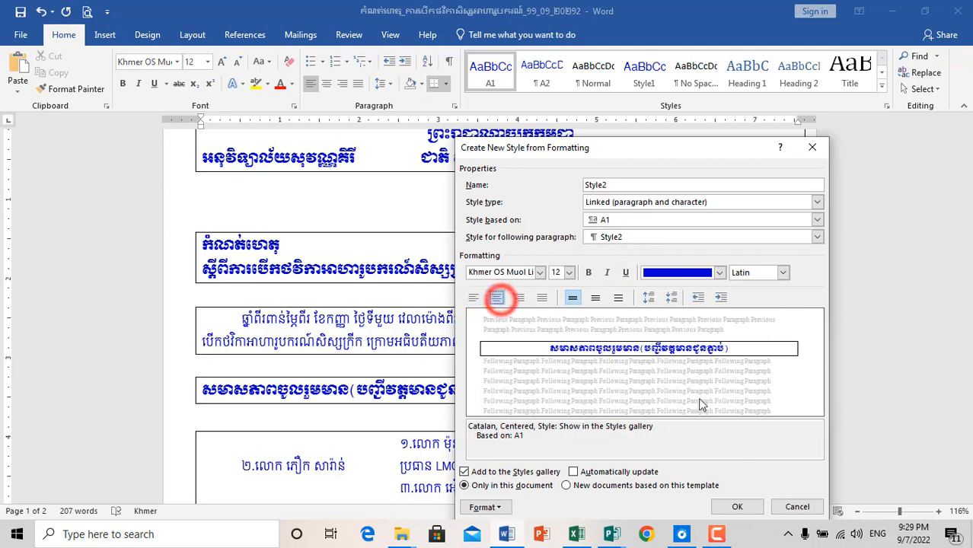
left_click(737, 506)
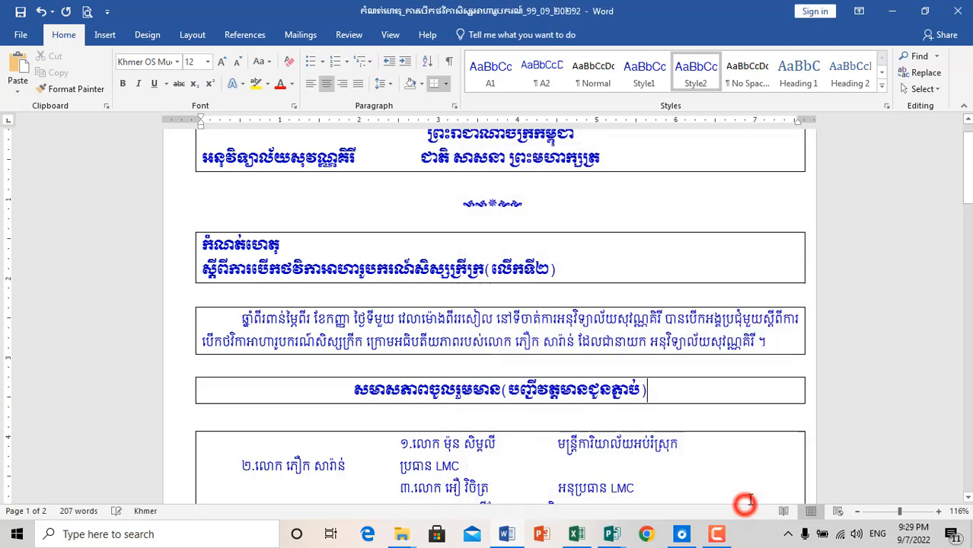
Begin a new style based on A1 from the second line of the document title and set its alignment to centred.
left_click(511, 269)
left_click(883, 88)
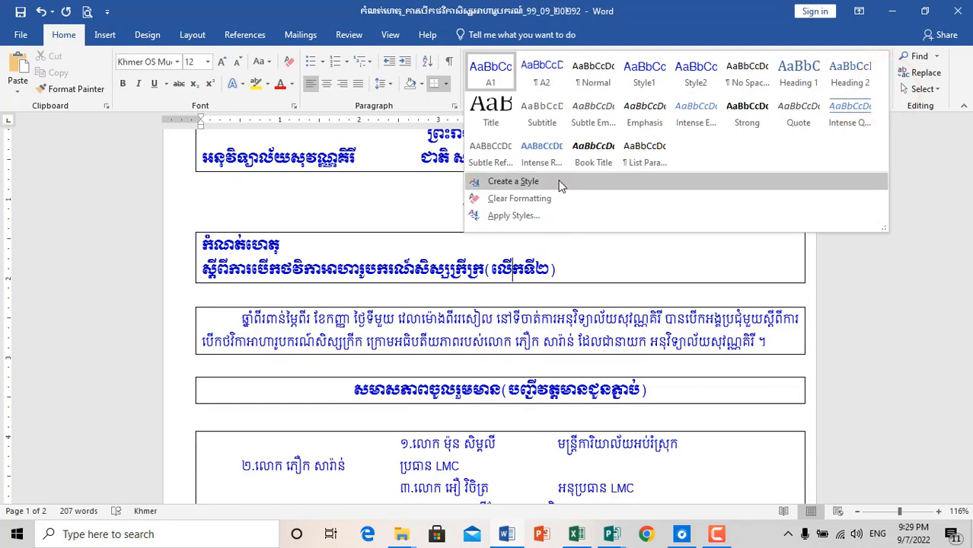
left_click(561, 182)
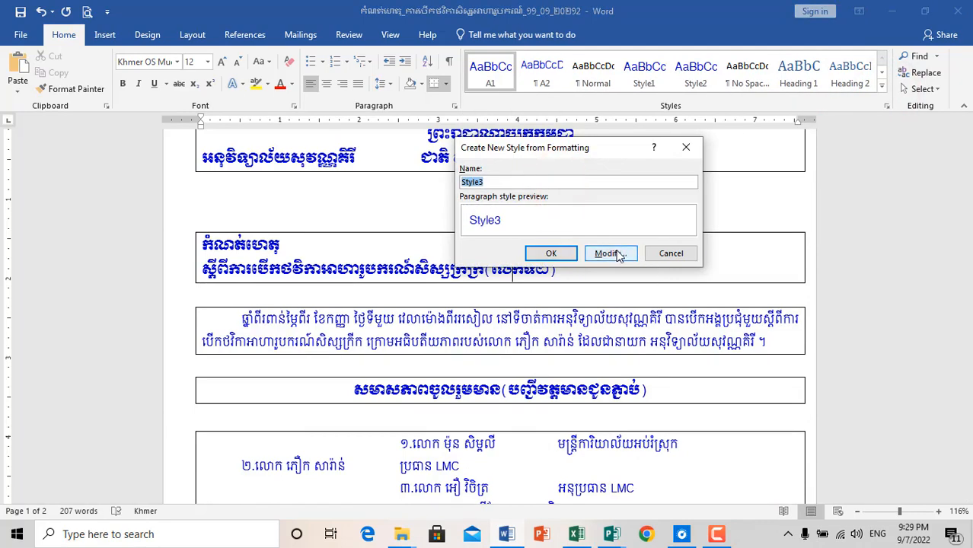
left_click(609, 253)
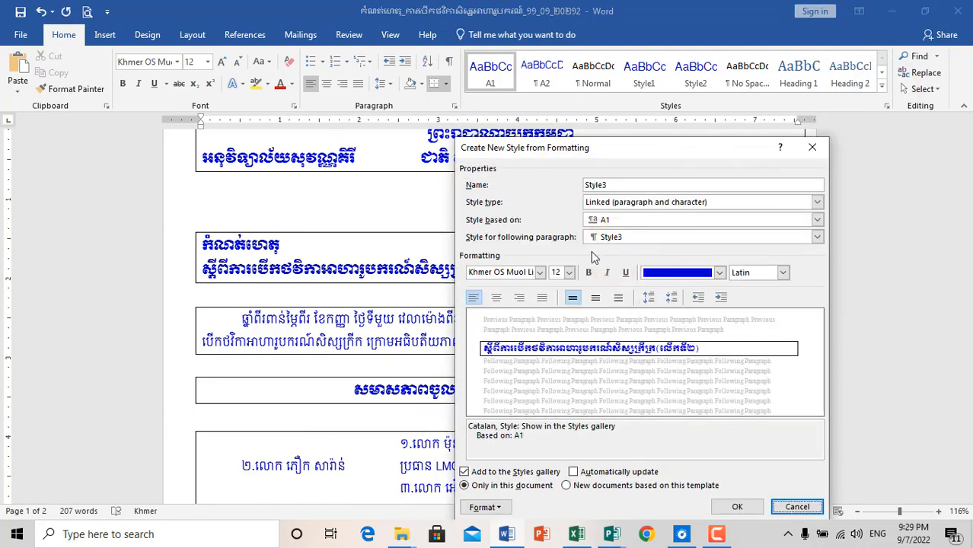
left_click(496, 298)
left_click(497, 298)
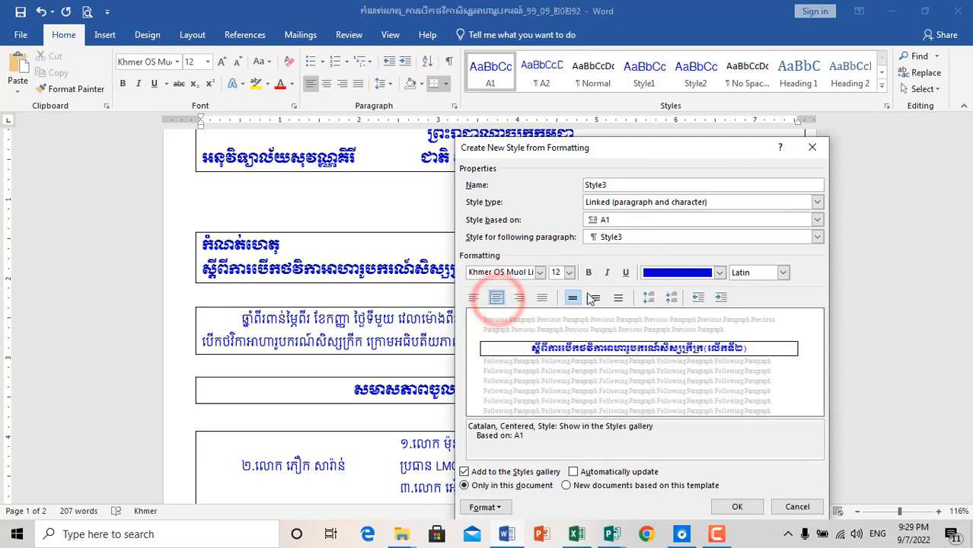
Set the new style's font to AKbalthom KhmerHand and save it under the suggested name Style3.
left_click(539, 273)
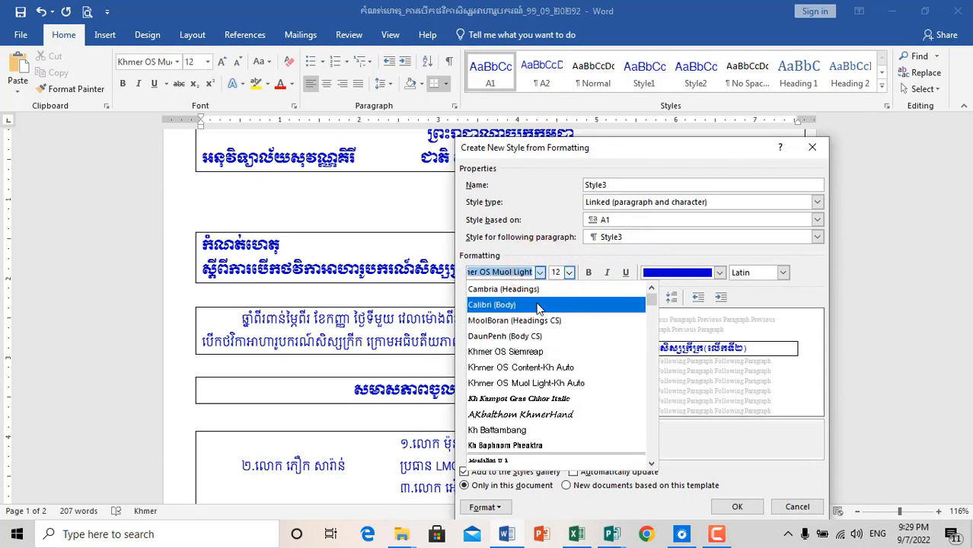
left_click(542, 305)
left_click(540, 272)
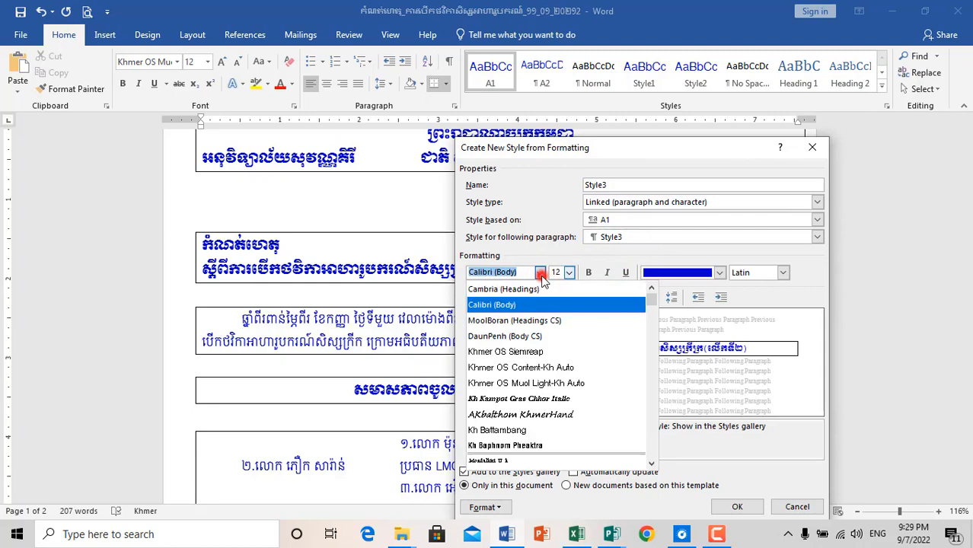
scroll(573, 354, "down", 1)
left_click(570, 352)
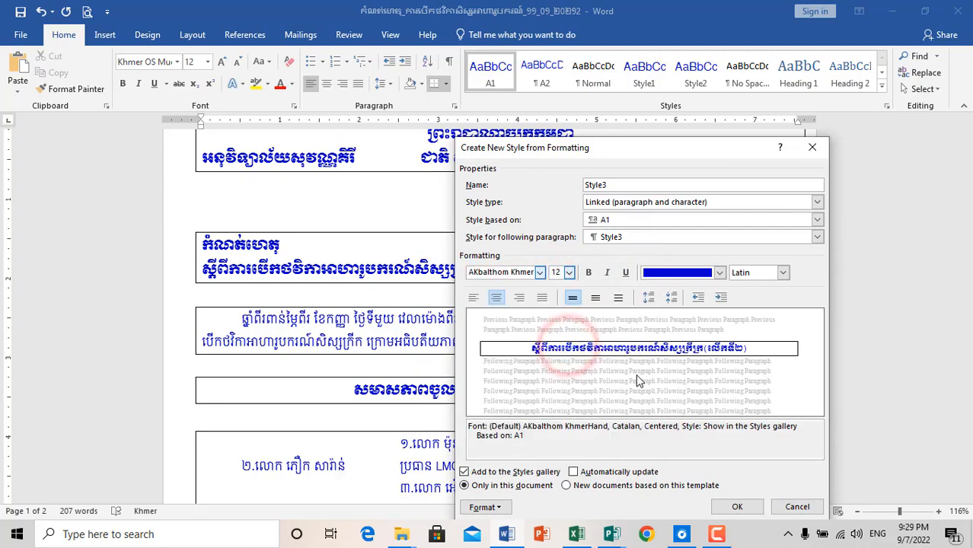
left_click(735, 507)
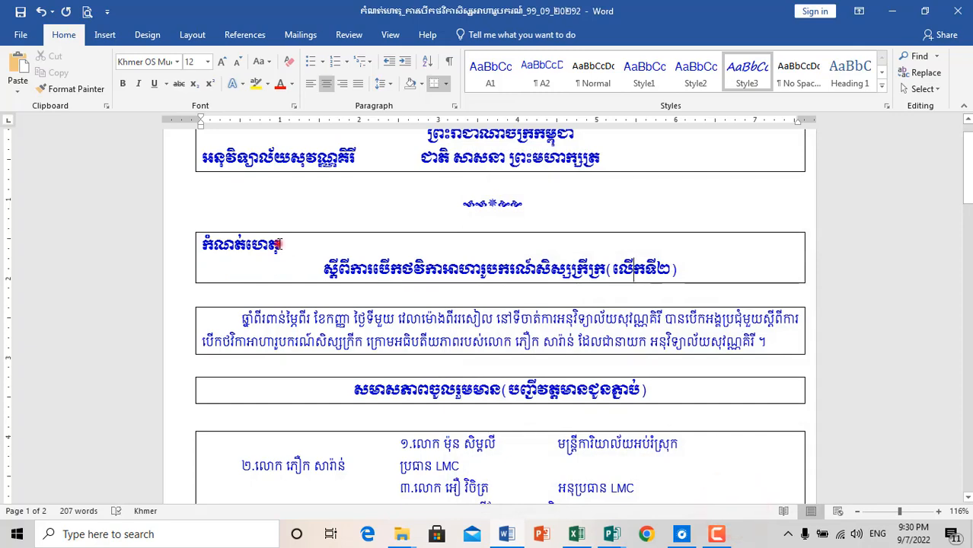
Create a new centred style based on A1 from both lines of the document title, keeping the suggested name Style4.
left_click(281, 245)
left_click_drag(688, 263, 191, 241)
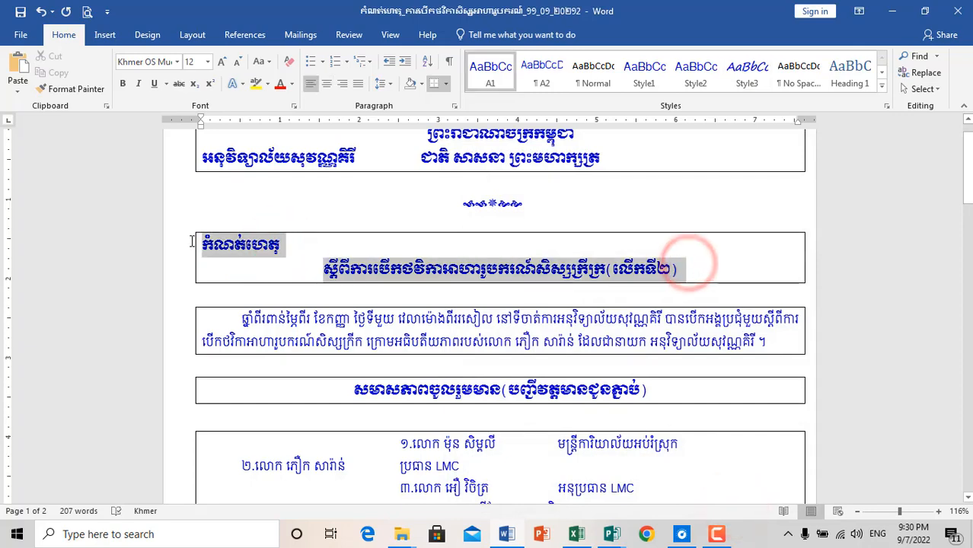
left_click(881, 94)
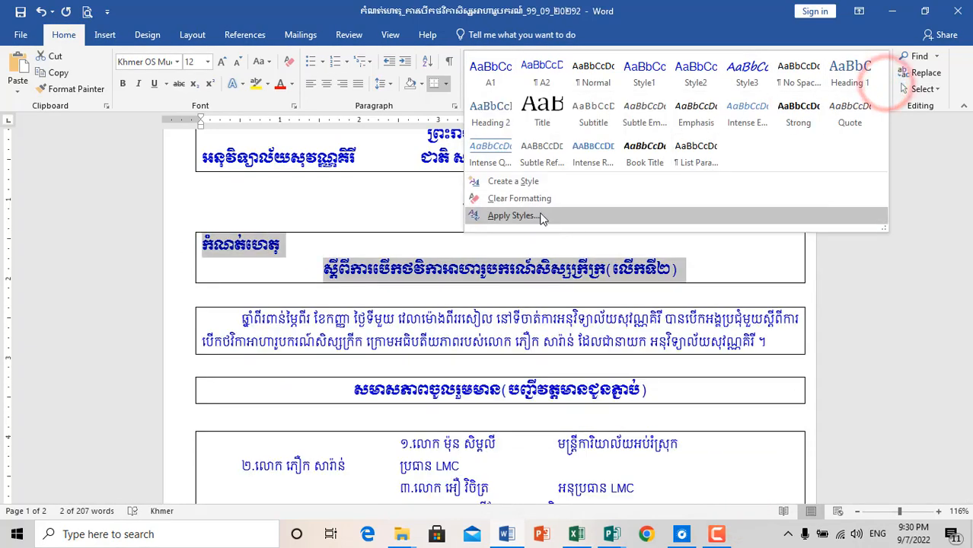
left_click(508, 181)
left_click(610, 253)
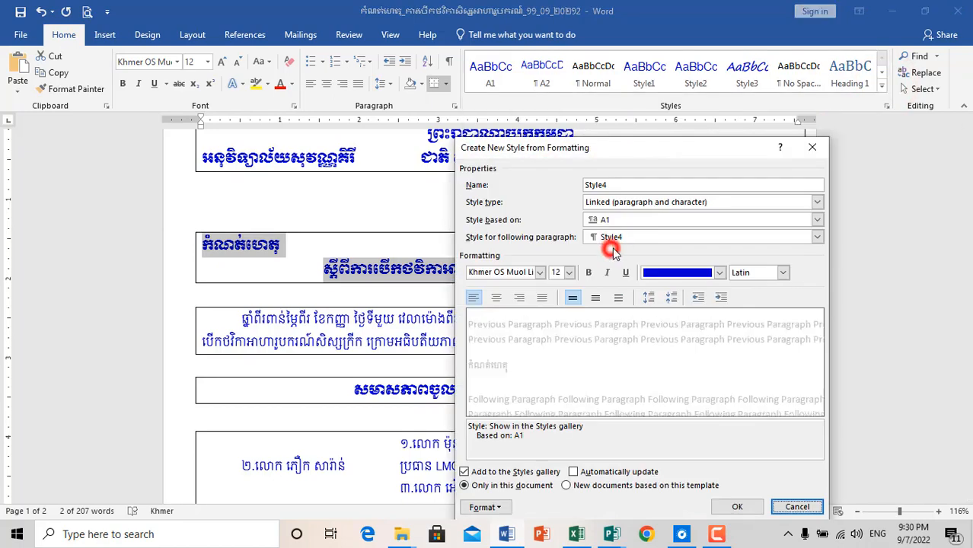
left_click(497, 297)
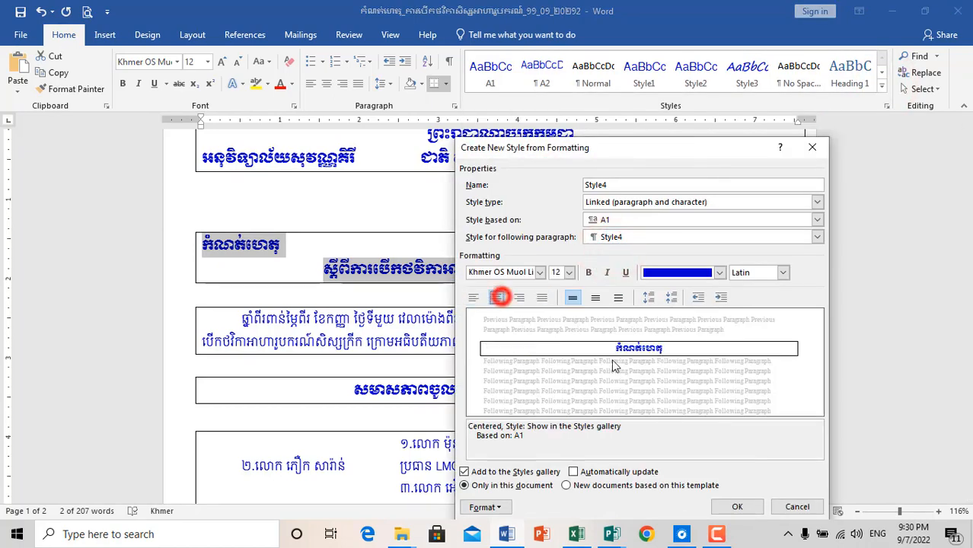
left_click(739, 506)
left_click(601, 268)
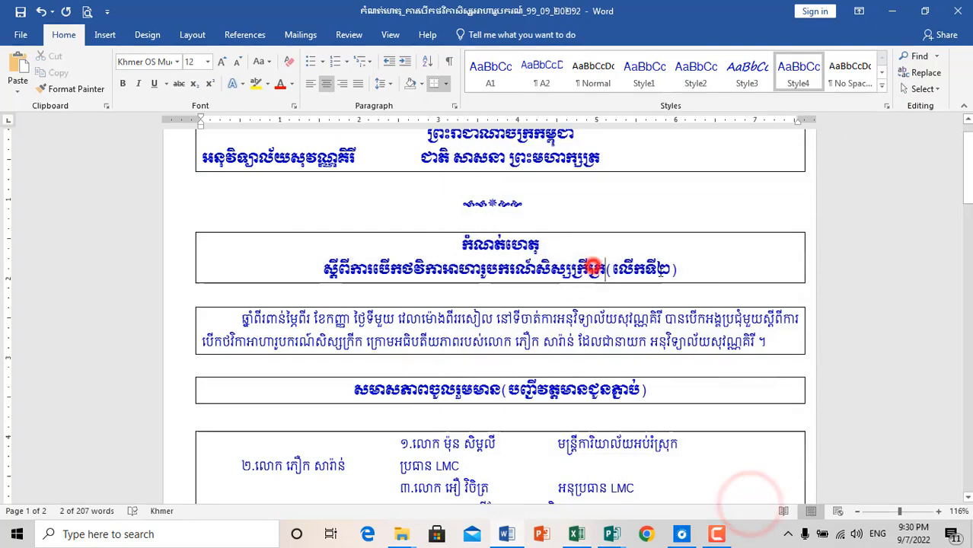
Apply style A2 to the long paragraph directly below the nine agenda items.
scroll(494, 342, "up", 1)
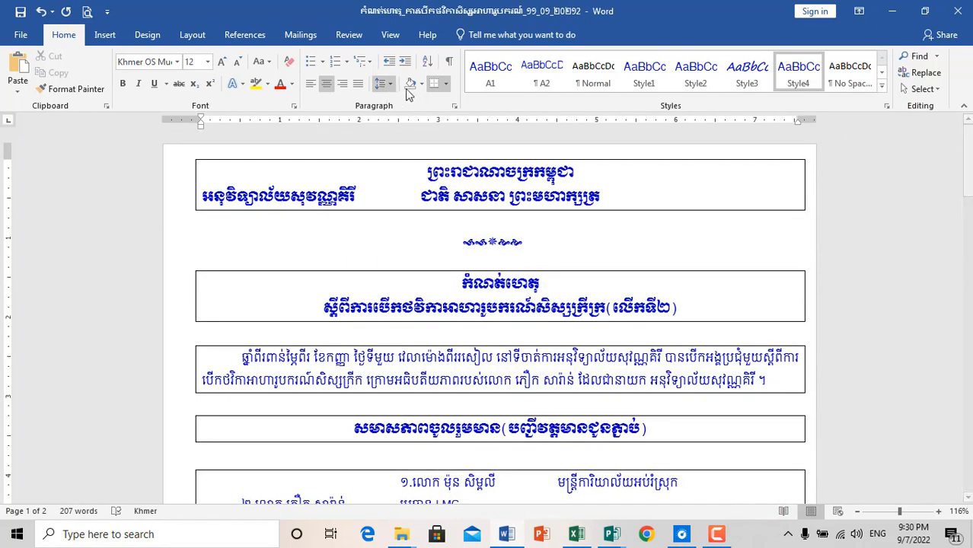
scroll(495, 228, "down", 3)
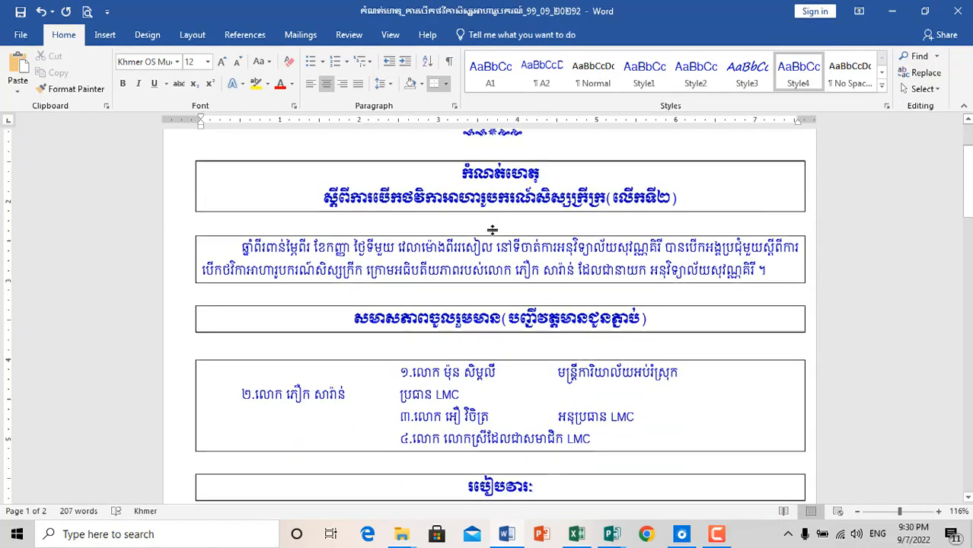
scroll(532, 244, "down", 8)
scroll(540, 239, "down", 6)
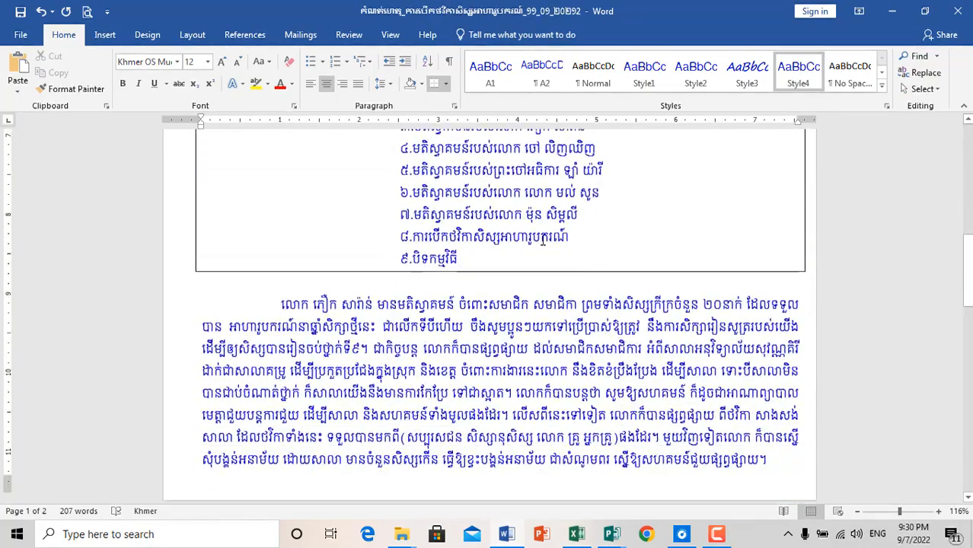
scroll(544, 248, "up", 2)
scroll(544, 248, "up", 2)
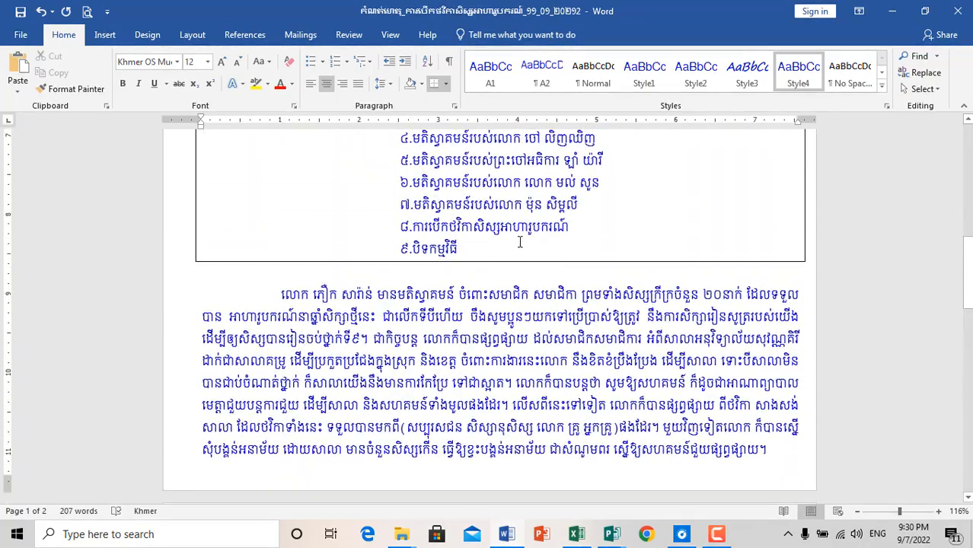
left_click(506, 236)
scroll(688, 388, "down", 3)
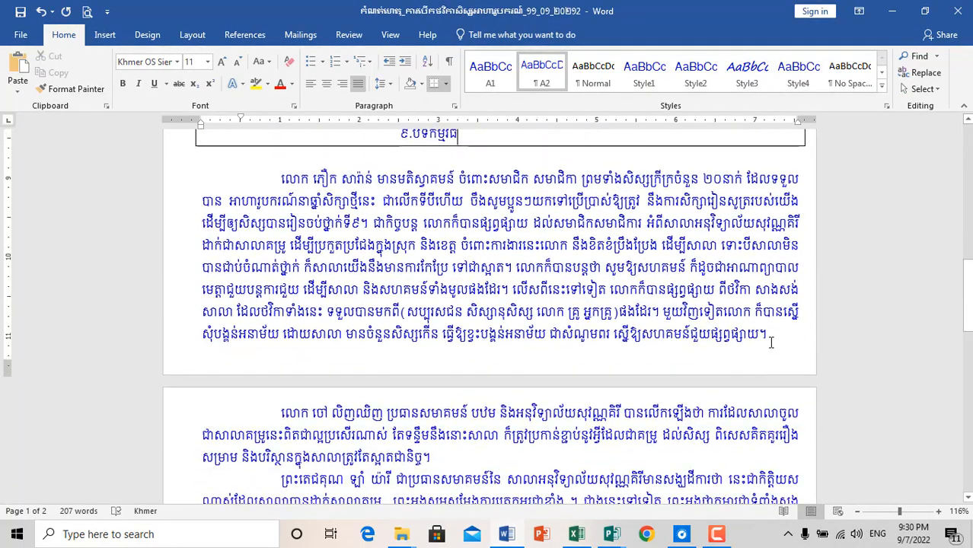
left_click_drag(766, 336, 462, 164)
scroll(462, 163, "up", 2)
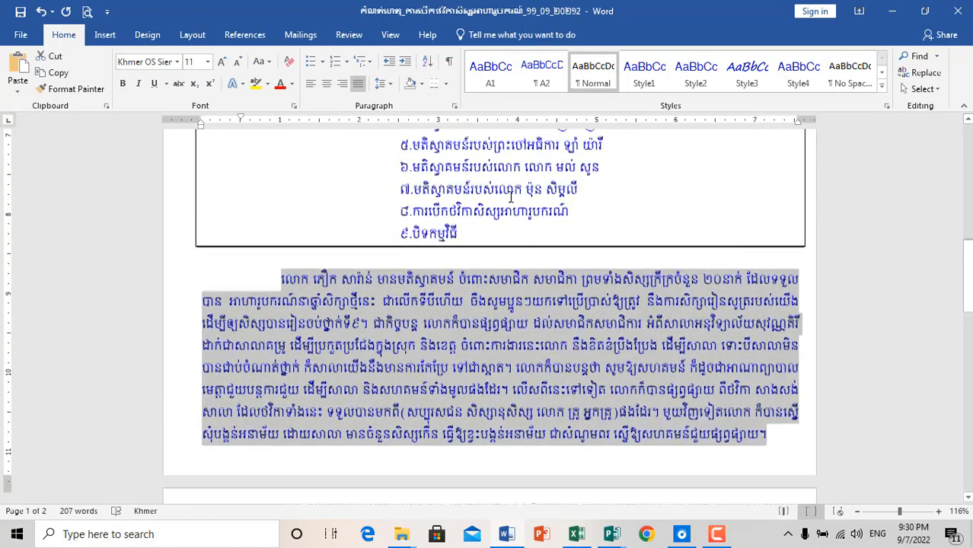
left_click(490, 73)
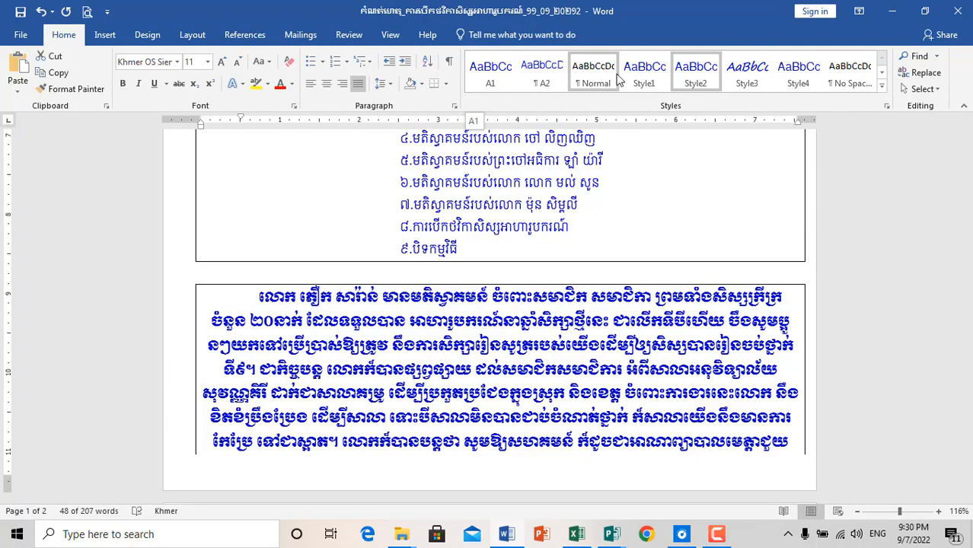
left_click(542, 74)
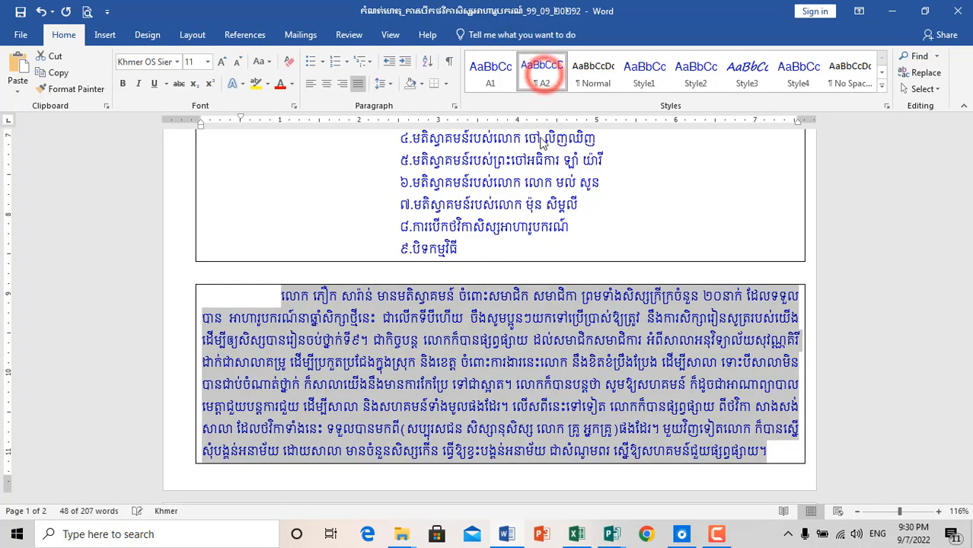
left_click(507, 344)
scroll(508, 345, "down", 5)
scroll(541, 345, "up", 10)
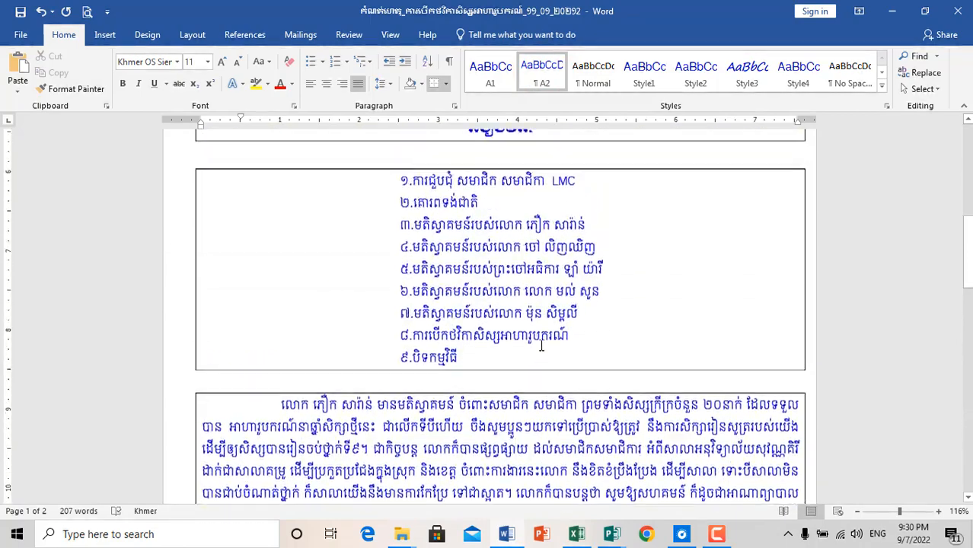
scroll(541, 345, "up", 5)
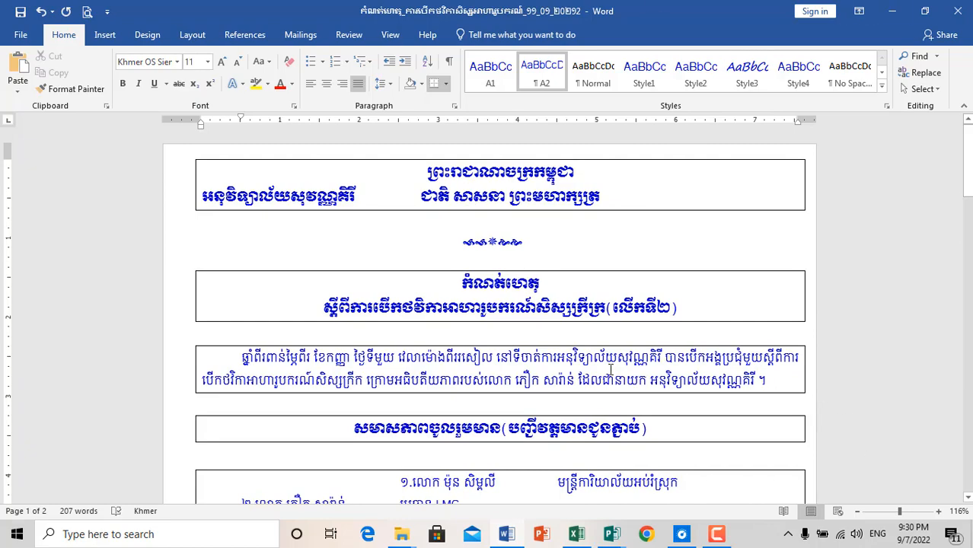
scroll(611, 369, "down", 10)
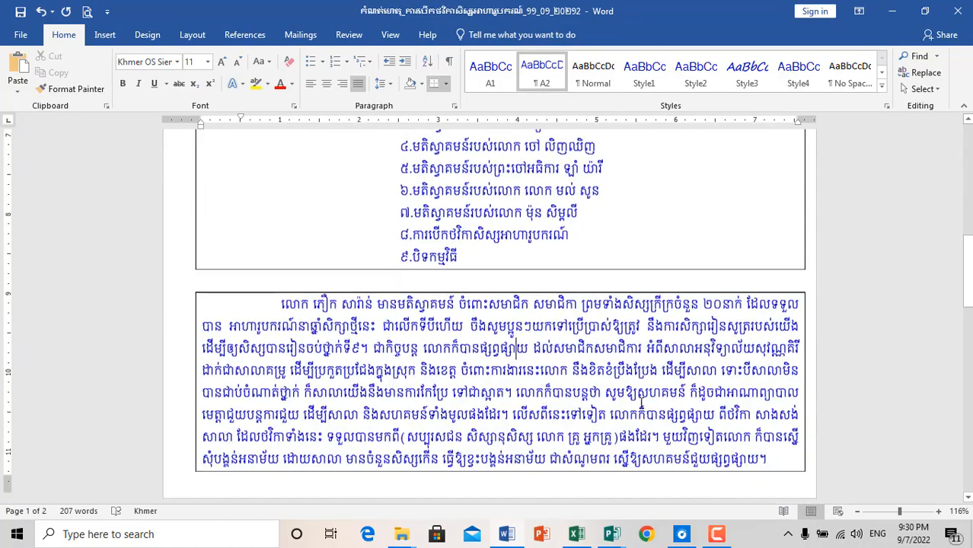
scroll(642, 404, "down", 5)
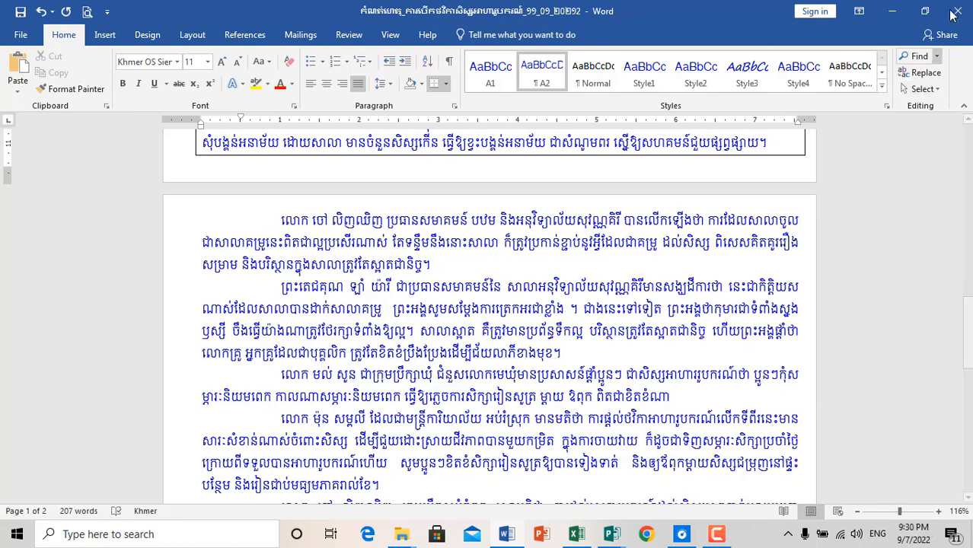
left_click(716, 533)
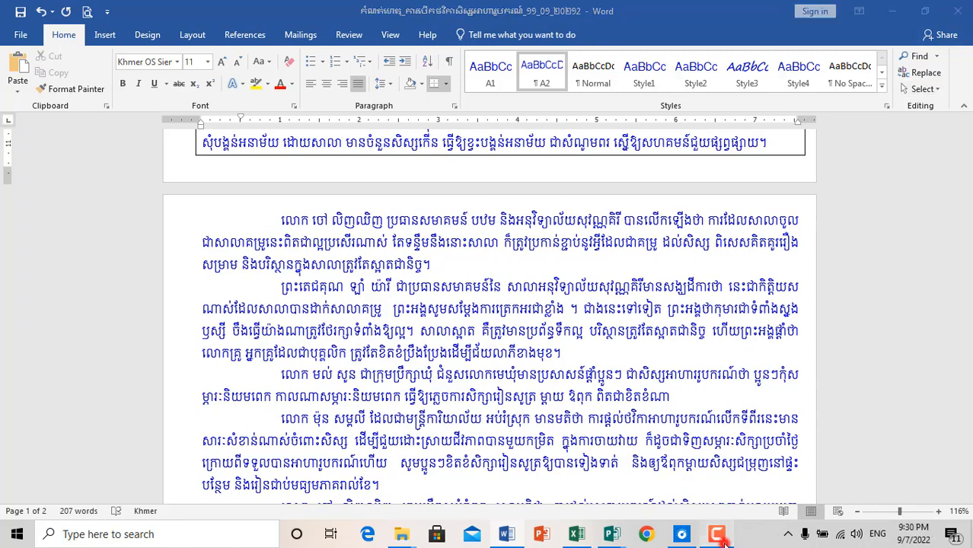